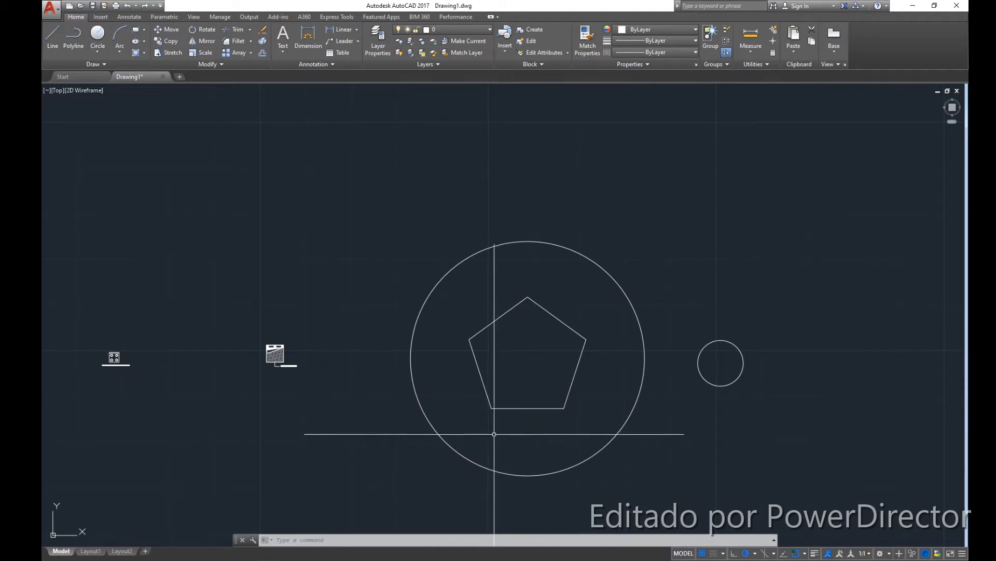
scroll(494, 435, "down", 2)
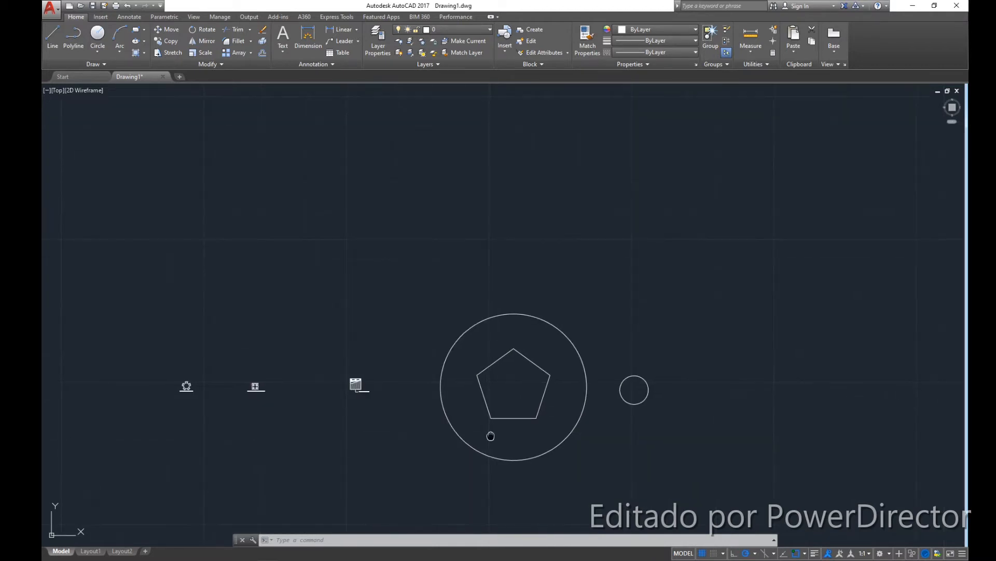
scroll(449, 338, "up", 2)
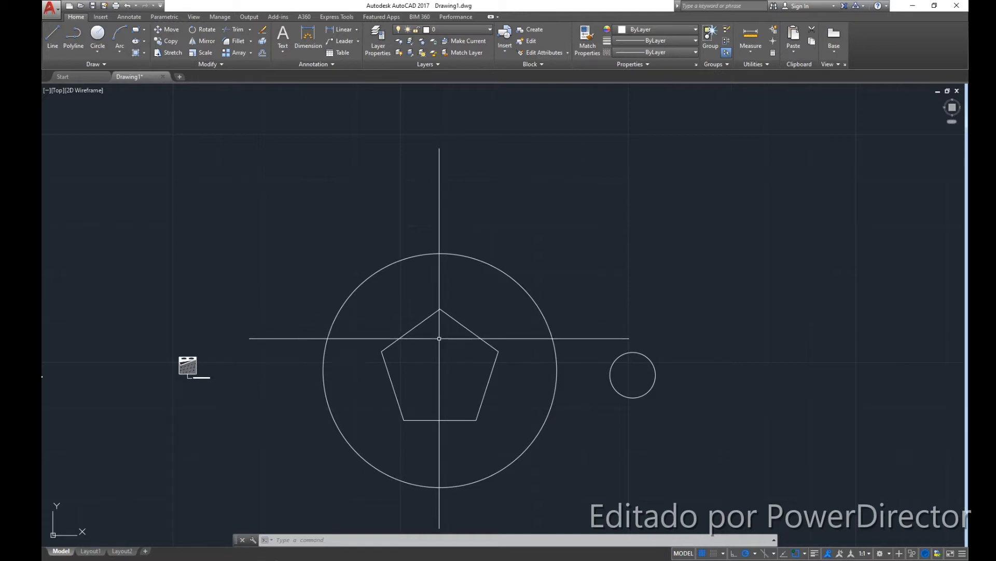
middle_click_drag(453, 344, 465, 317)
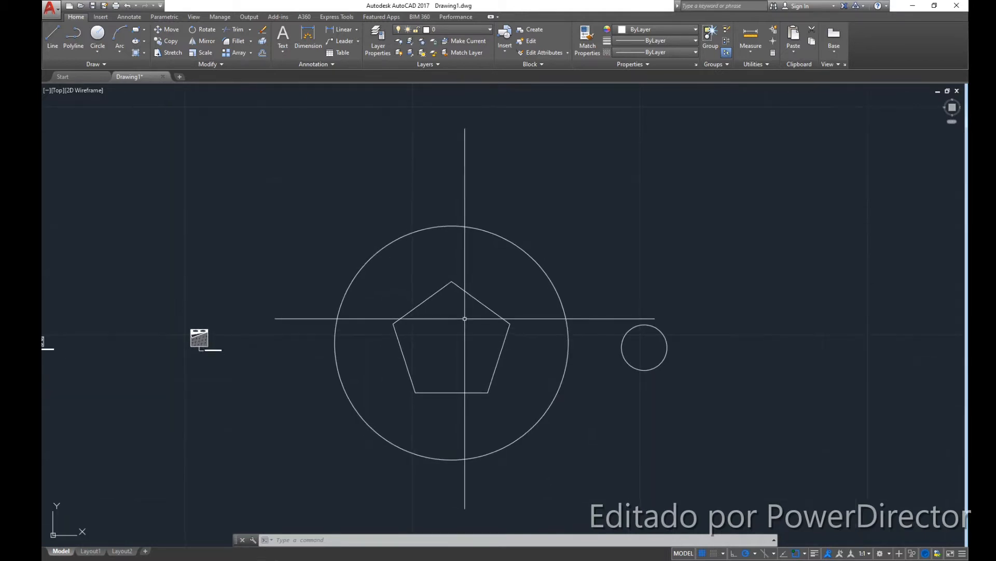
scroll(464, 319, "up", 2)
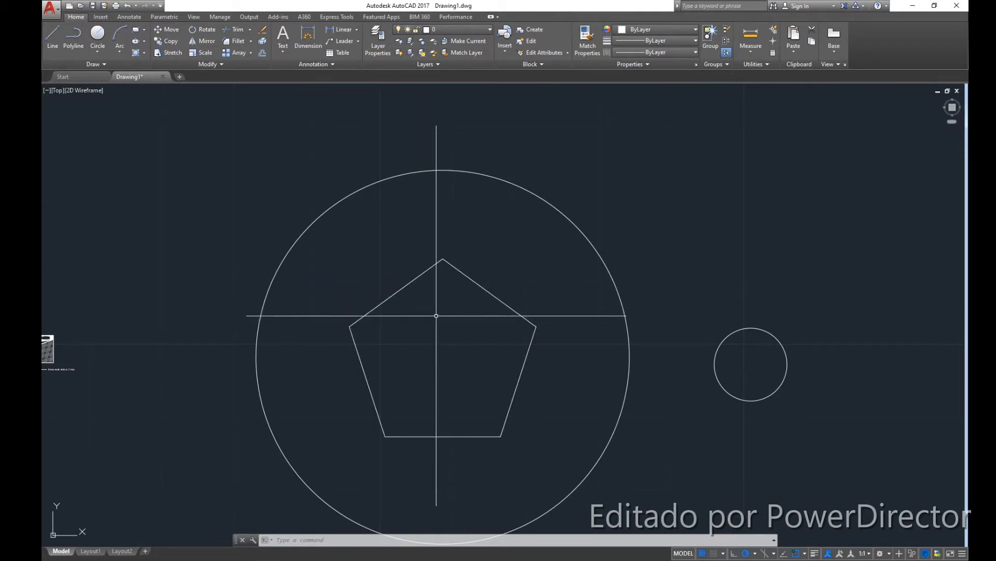
scroll(436, 315, "down", 2)
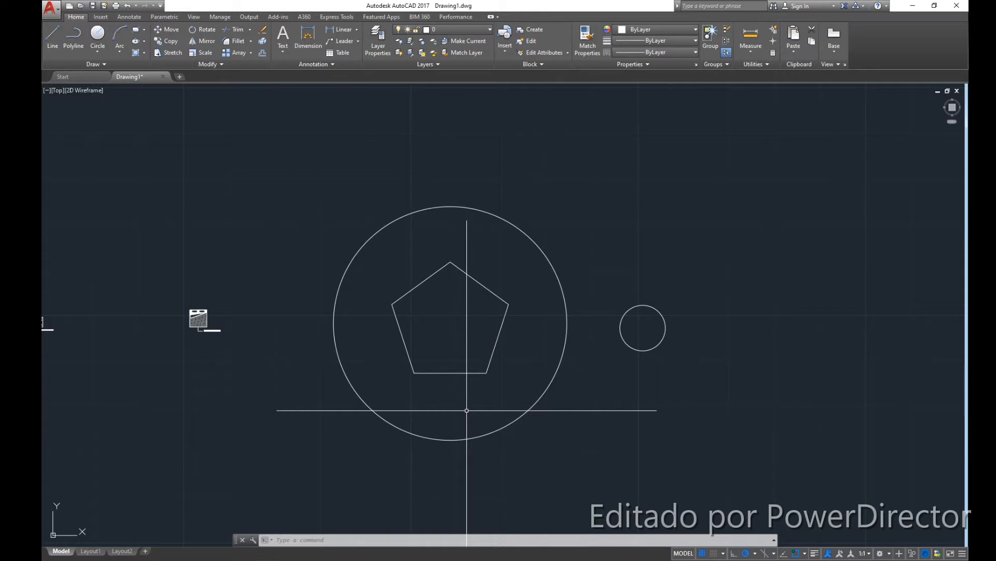
mouse_move(768, 205)
middle_mouse_down()
mouse_move(718, 211)
mouse_move(678, 166)
middle_mouse_up()
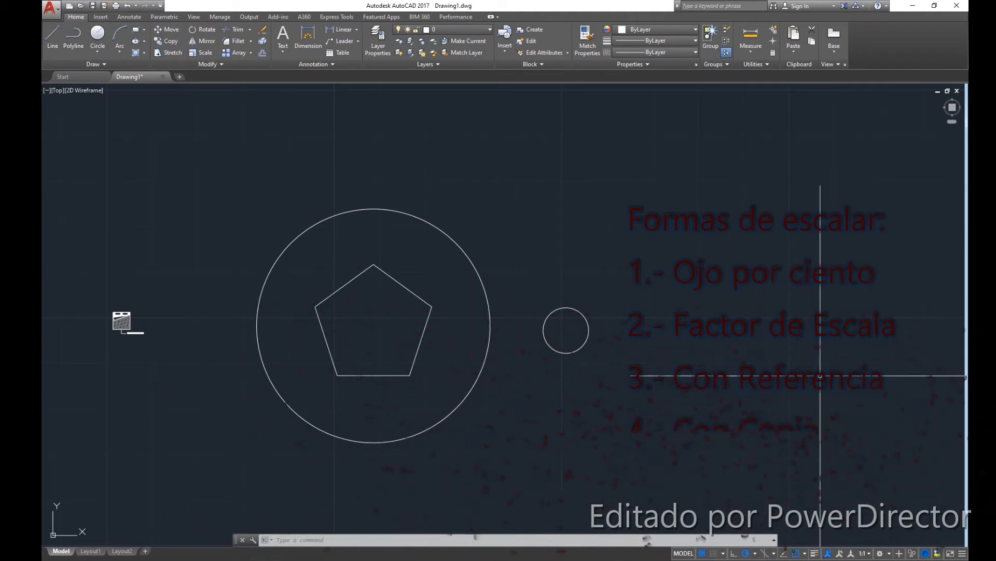
scroll(700, 360, "down", 4)
middle_click_drag(698, 356, 548, 287)
scroll(538, 311, "up", 2)
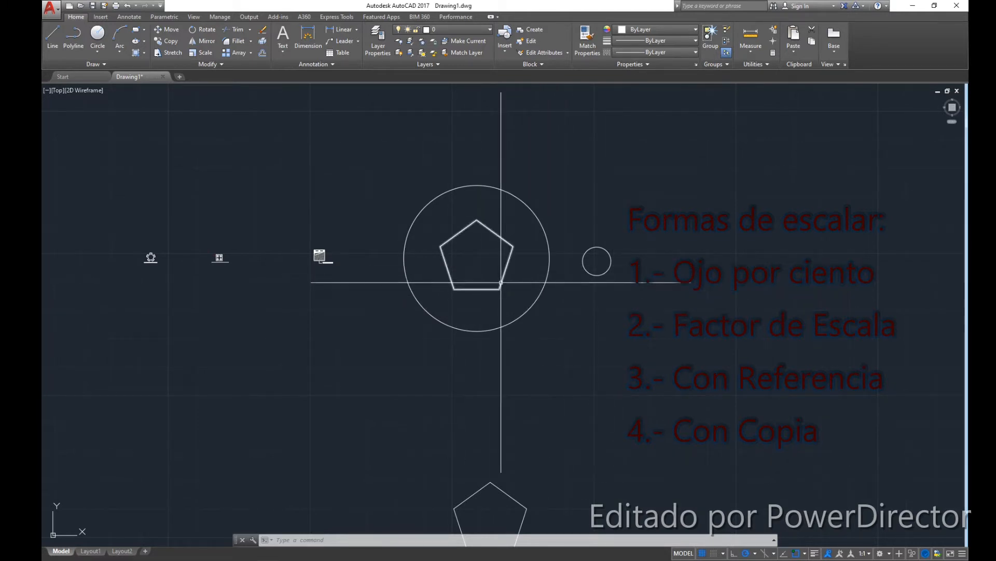
scroll(503, 279, "up", 5)
middle_click_drag(501, 282, 498, 328)
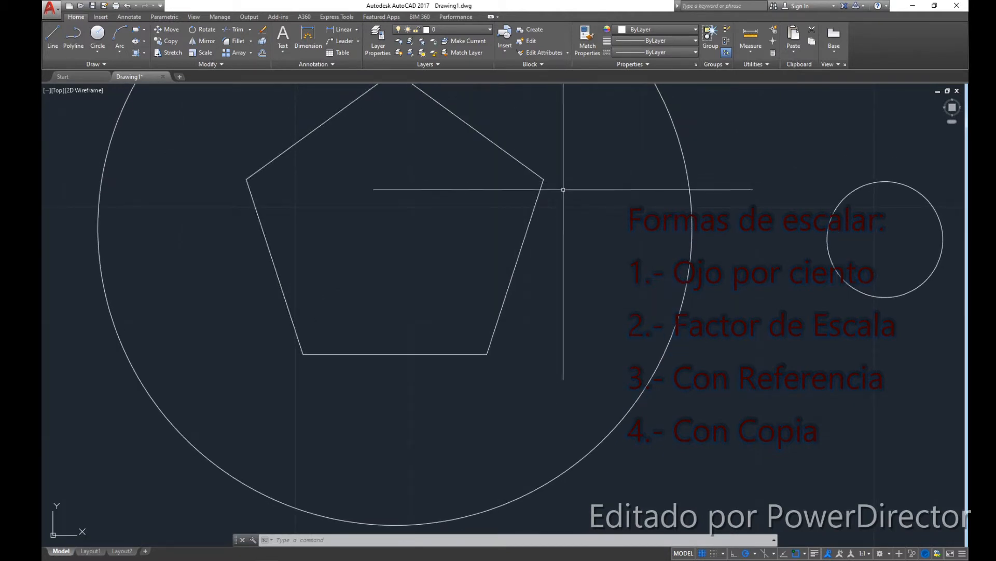
scroll(553, 193, "down", 2)
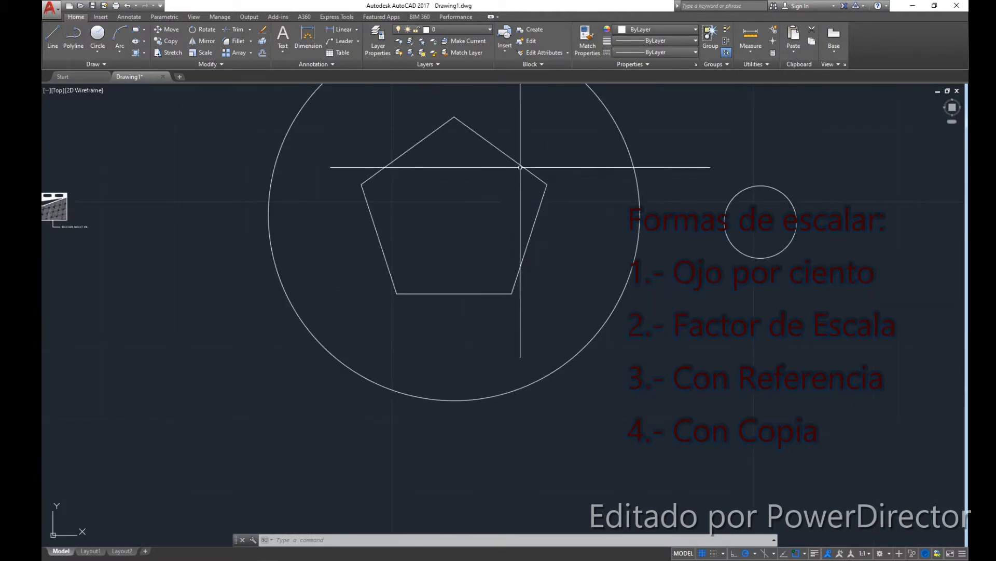
scroll(645, 200, "down", 2)
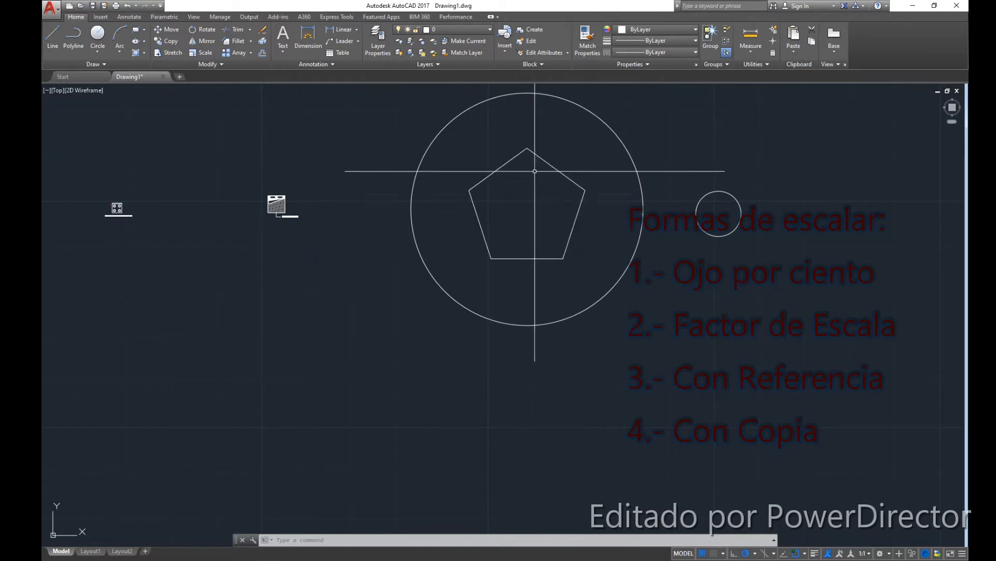
middle_click_drag(534, 169, 540, 239)
scroll(591, 270, "up", 5)
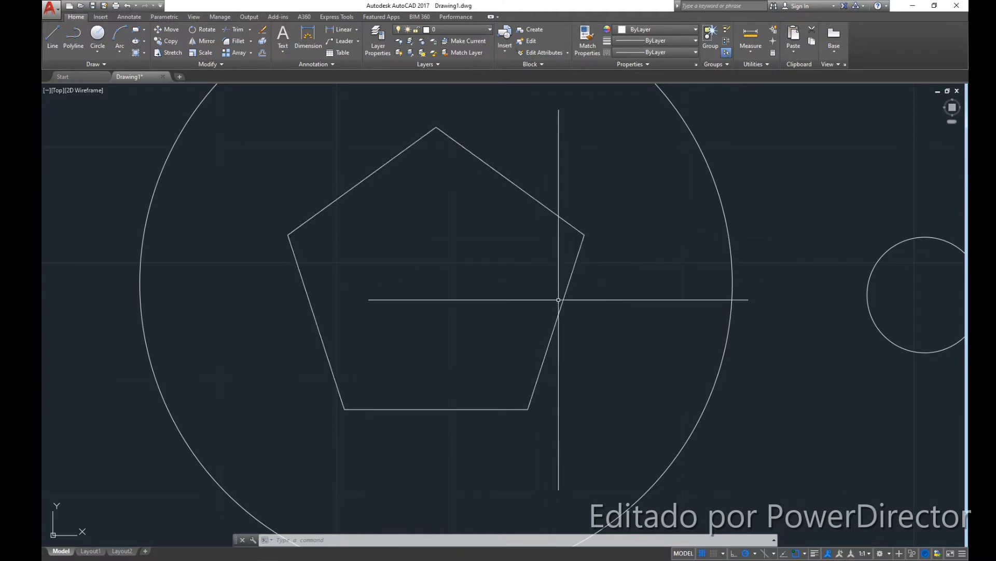
scroll(590, 219, "down", 2)
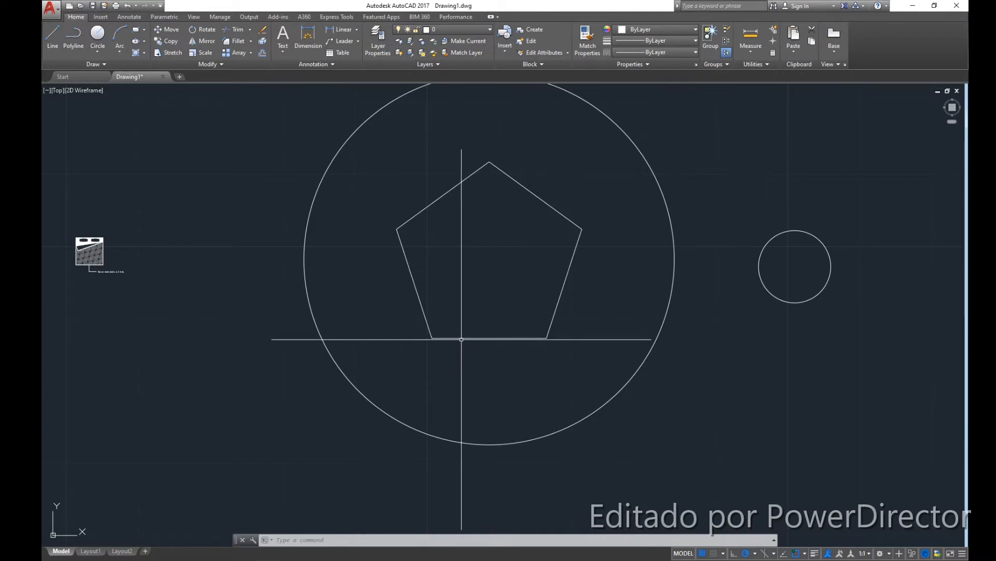
scroll(460, 318, "down", 2)
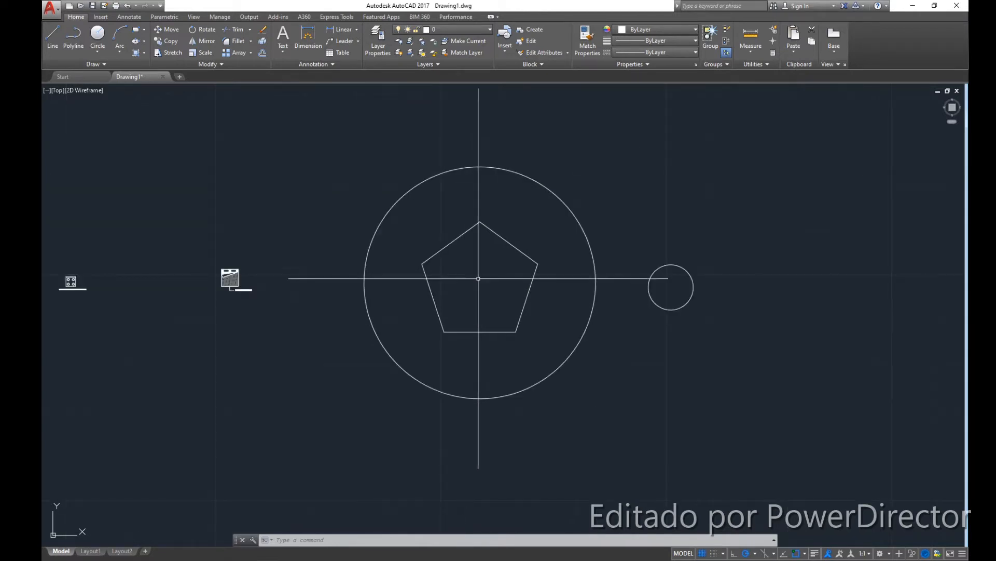
mouse_move(474, 260)
middle_mouse_down()
mouse_move(448, 261)
mouse_move(494, 266)
middle_mouse_up()
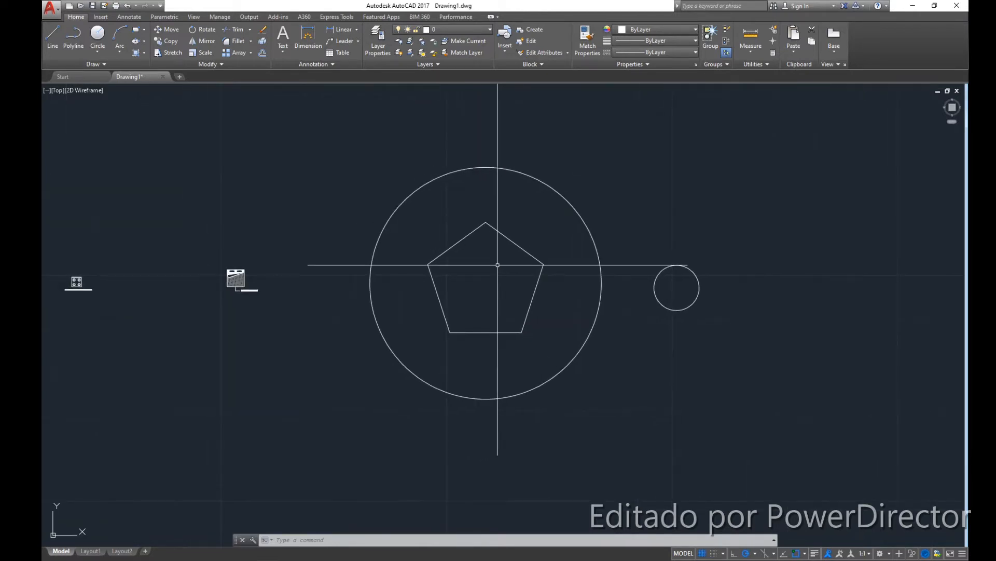
scroll(494, 267, "up", 2)
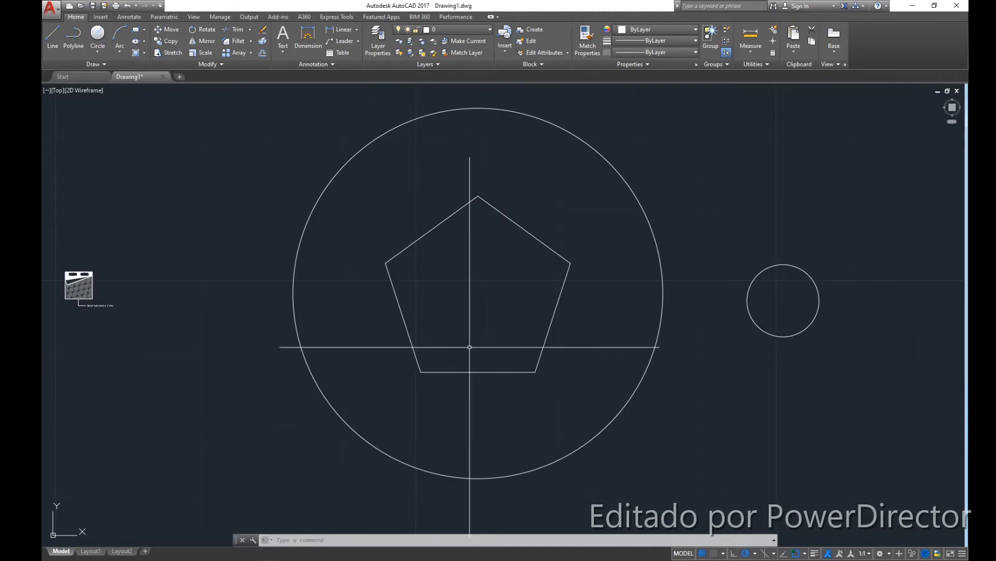
scroll(507, 235, "up", 2)
scroll(531, 244, "down", 2)
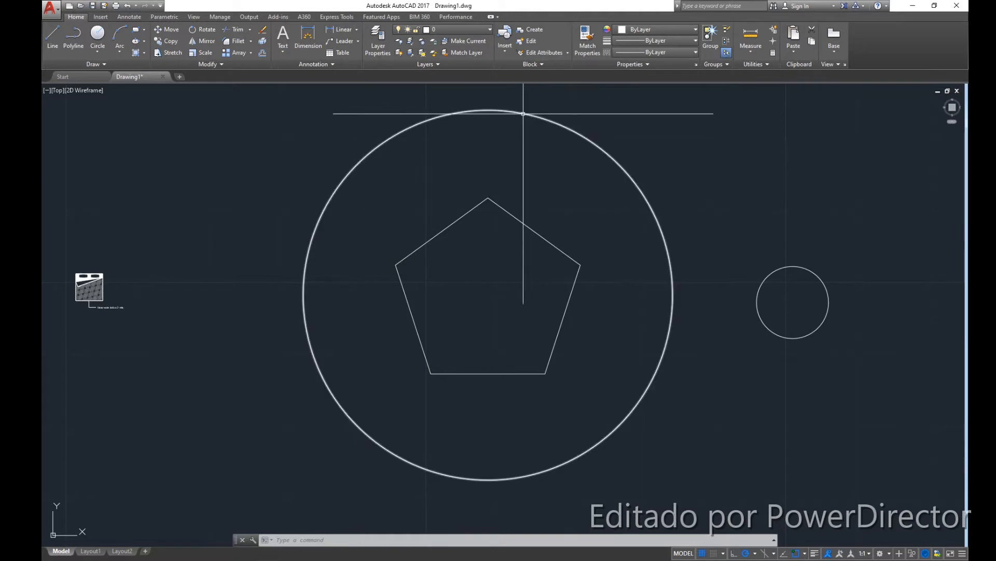
middle_click_drag(585, 327, 554, 335)
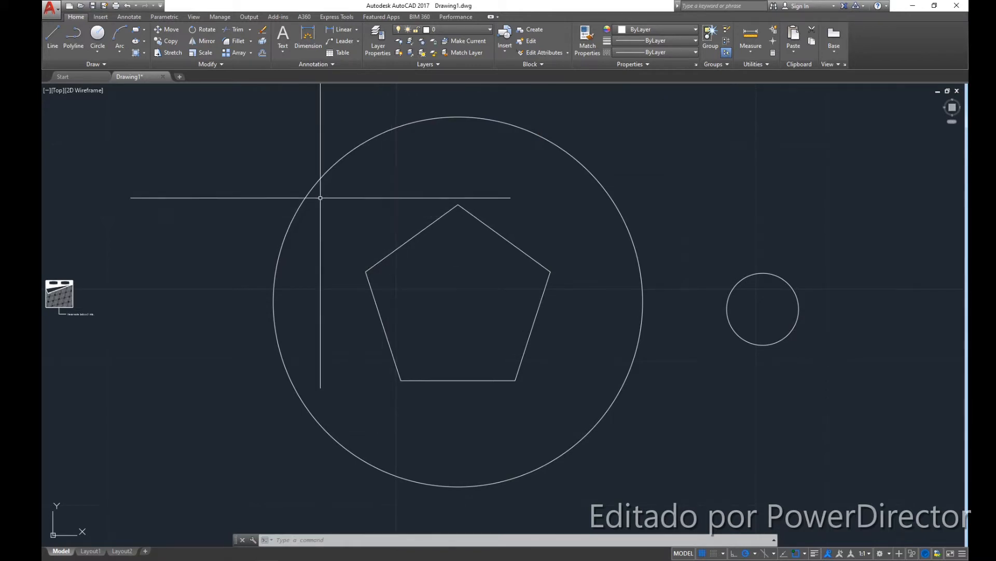
mouse_move(394, 247)
middle_mouse_down()
mouse_move(418, 256)
mouse_move(412, 247)
middle_mouse_up()
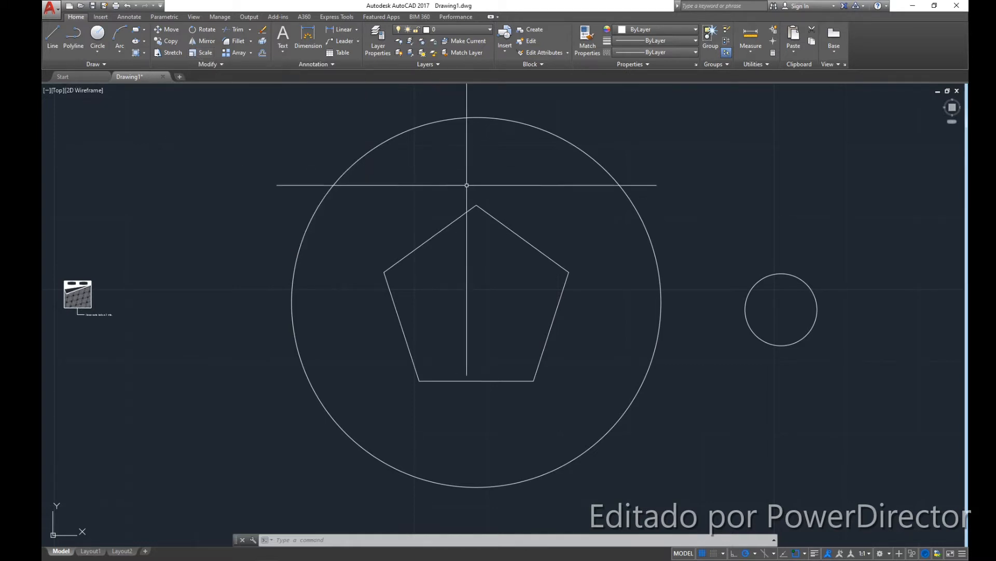
left_click(203, 53)
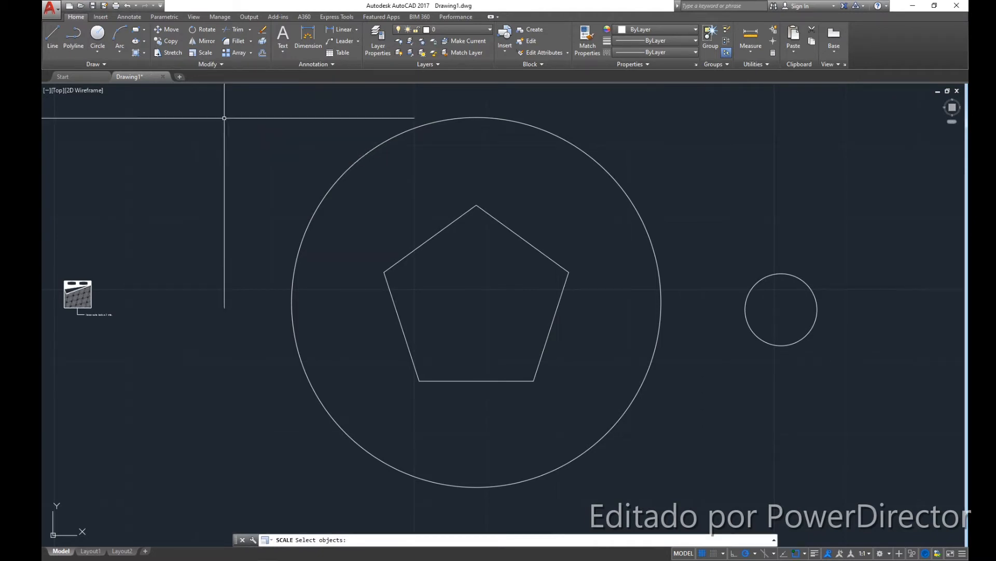
key("Escape")
scroll(477, 239, "down", 2)
scroll(465, 219, "up", 2)
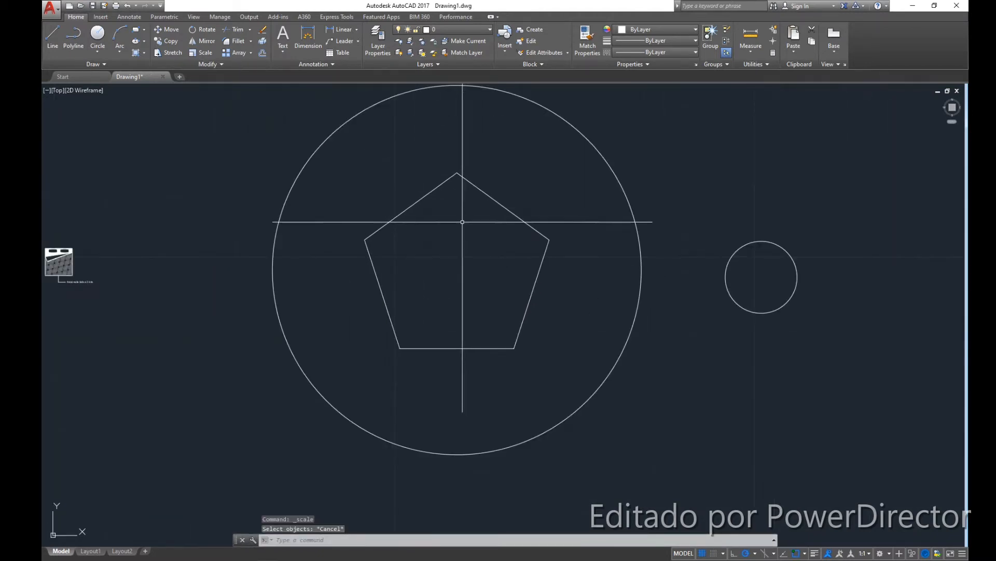
Scale the pentagon inside the large circle freehand about its centre until its corners reach slightly beyond the circle
middle_click_drag(463, 222, 465, 241)
middle_click_drag(540, 308, 554, 318)
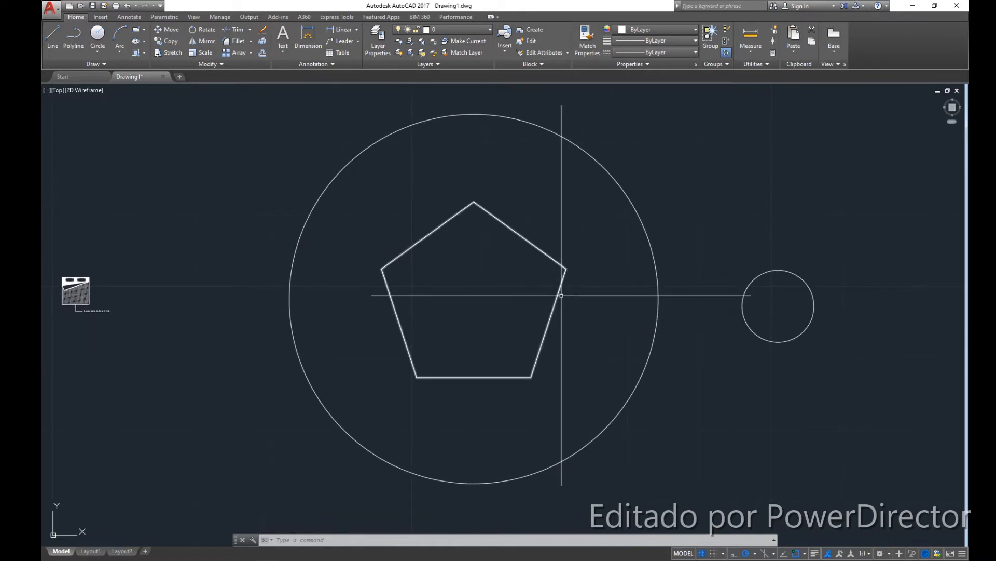
left_click(561, 311)
left_click(531, 358)
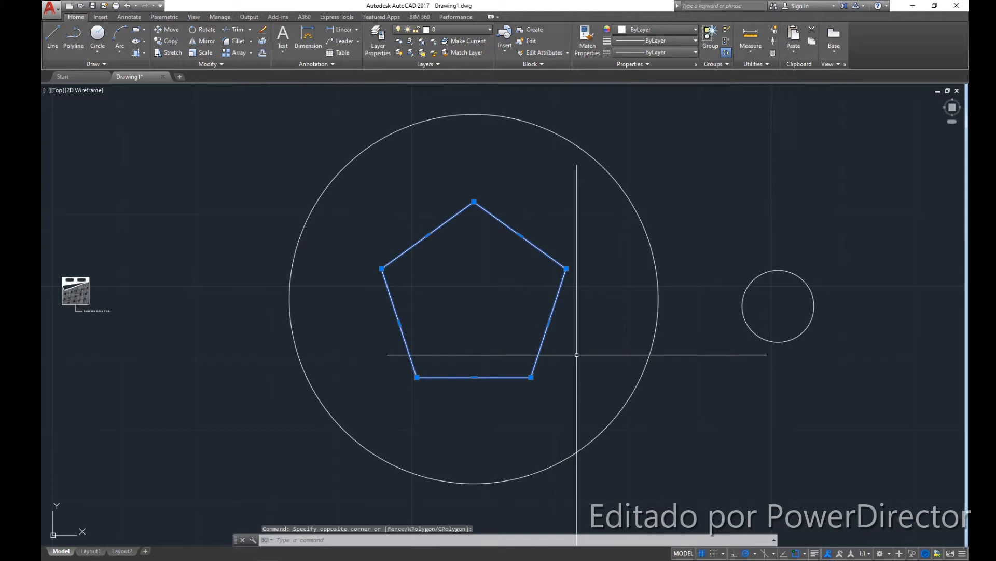
type("c")
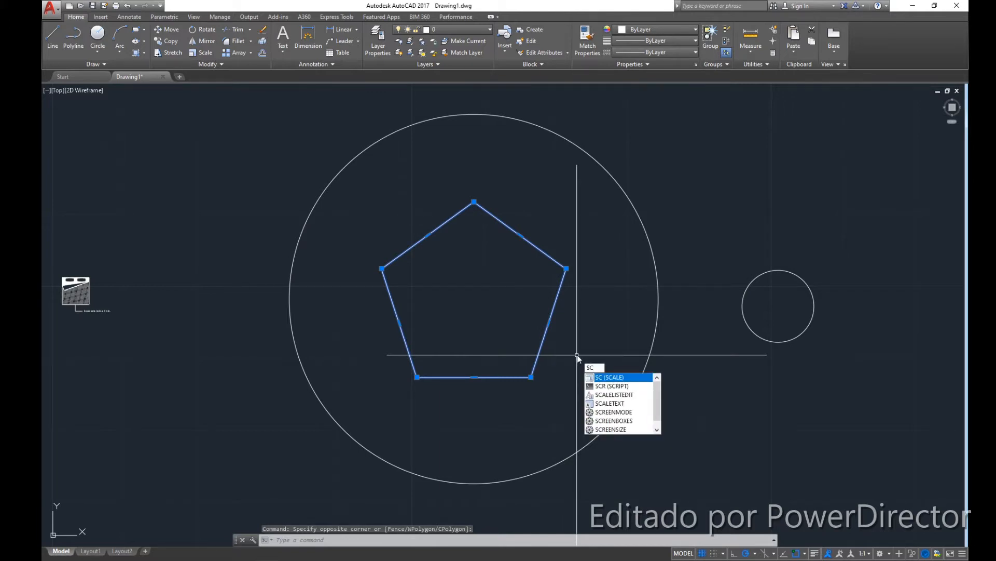
key("Return")
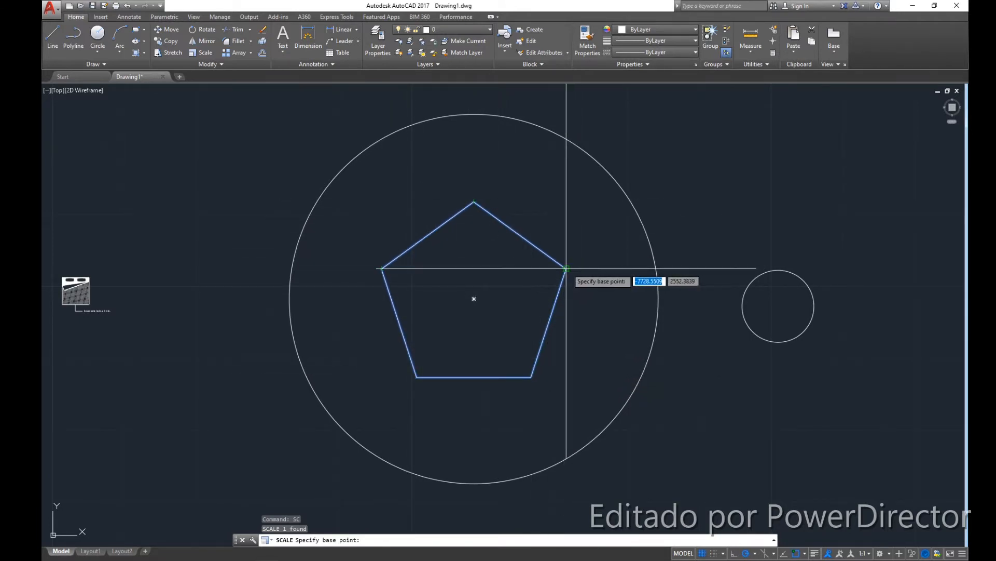
scroll(456, 384, "up", 2)
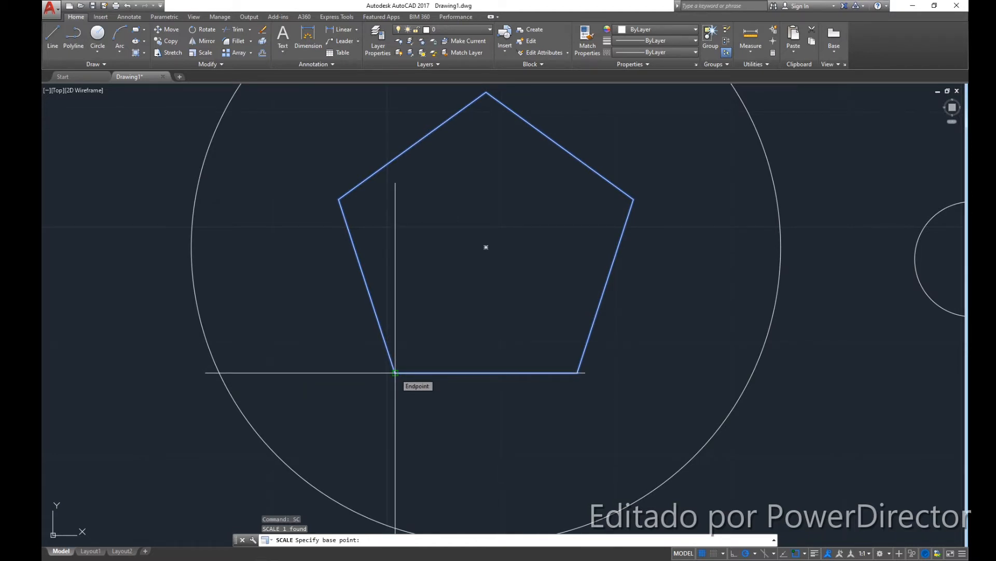
scroll(473, 335, "down", 5)
scroll(467, 343, "up", 4)
scroll(433, 349, "up", 4)
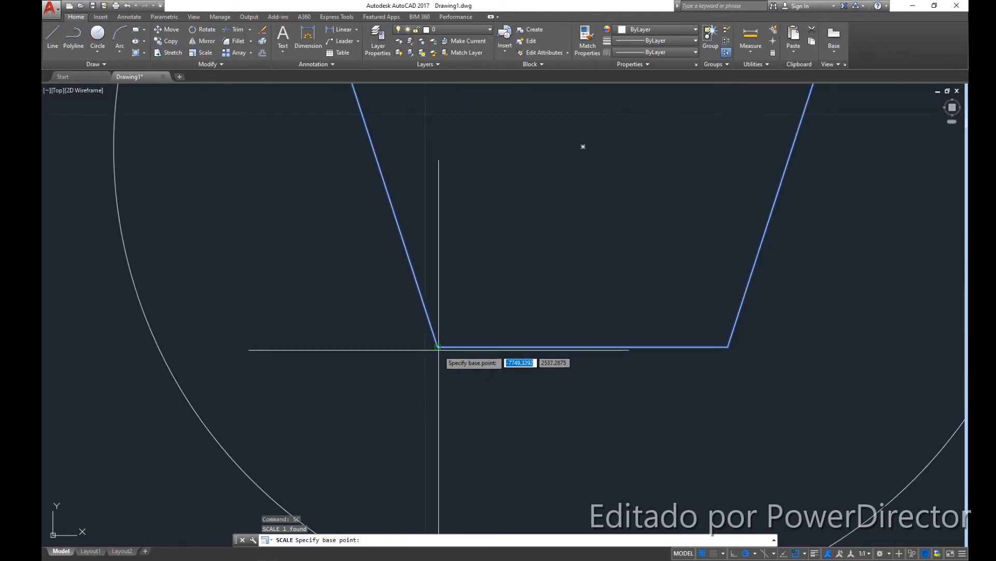
scroll(675, 324, "down", 4)
scroll(784, 210, "up", 2)
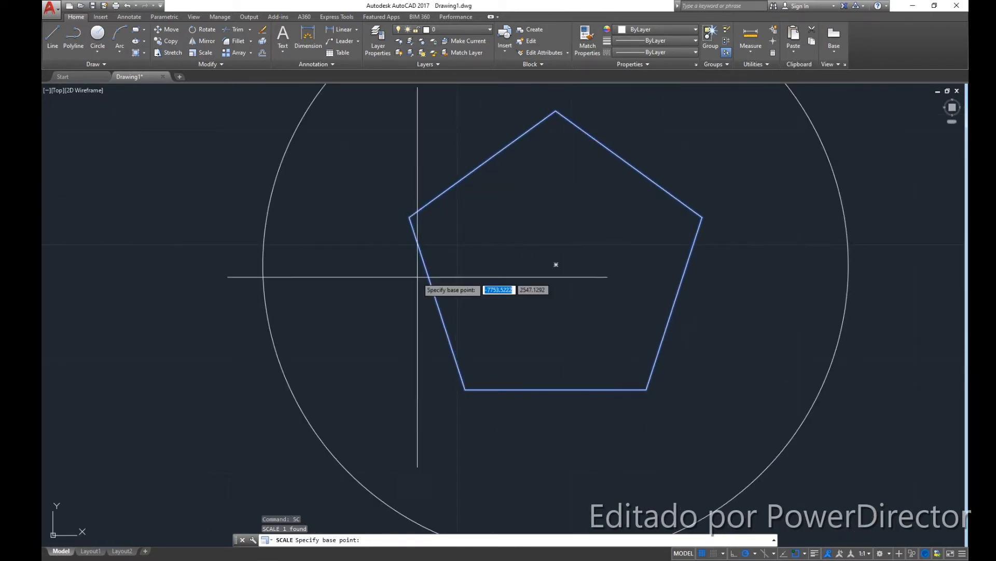
scroll(513, 270, "down", 4)
middle_click_drag(541, 296, 519, 334)
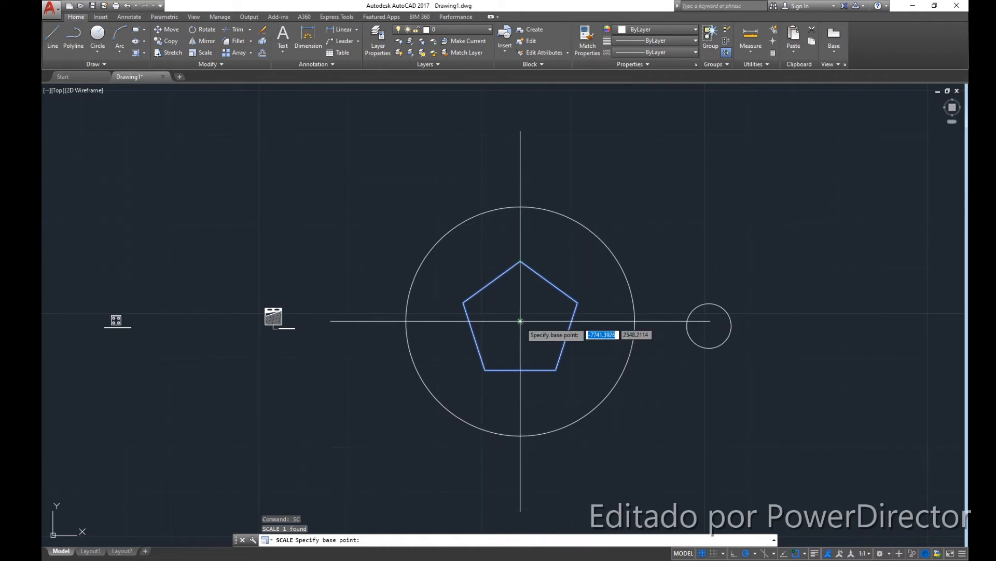
left_click(521, 320)
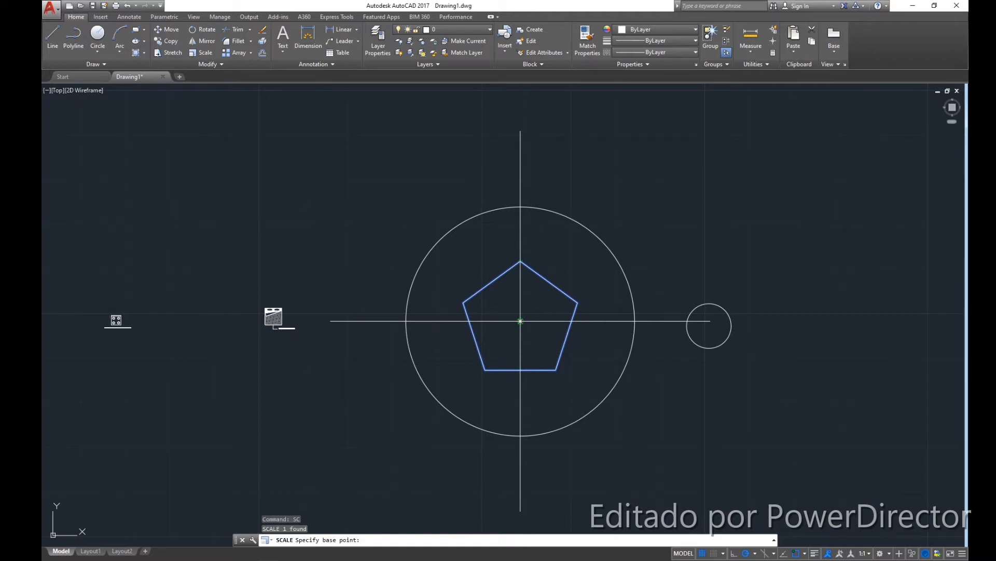
left_click(520, 321)
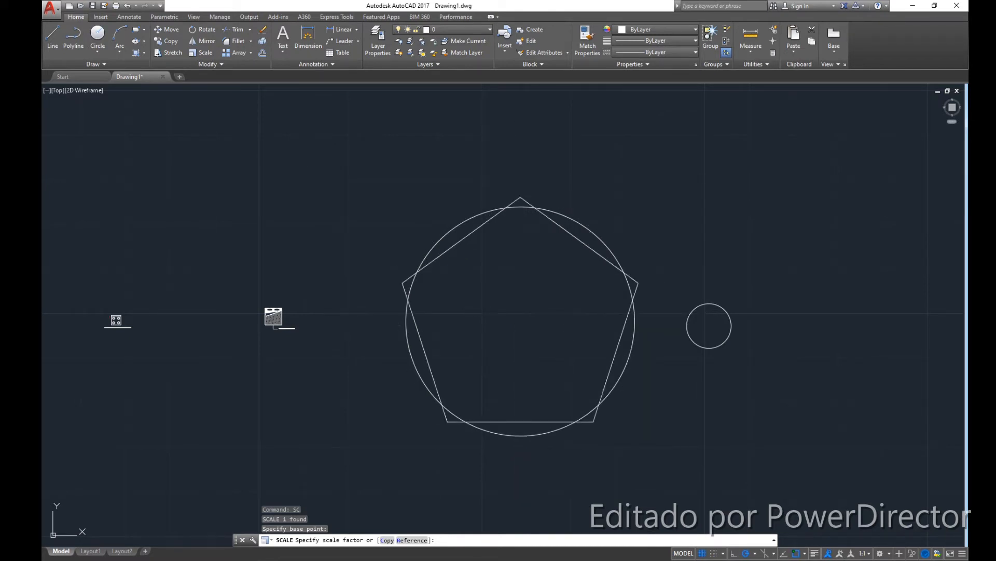
key("Escape")
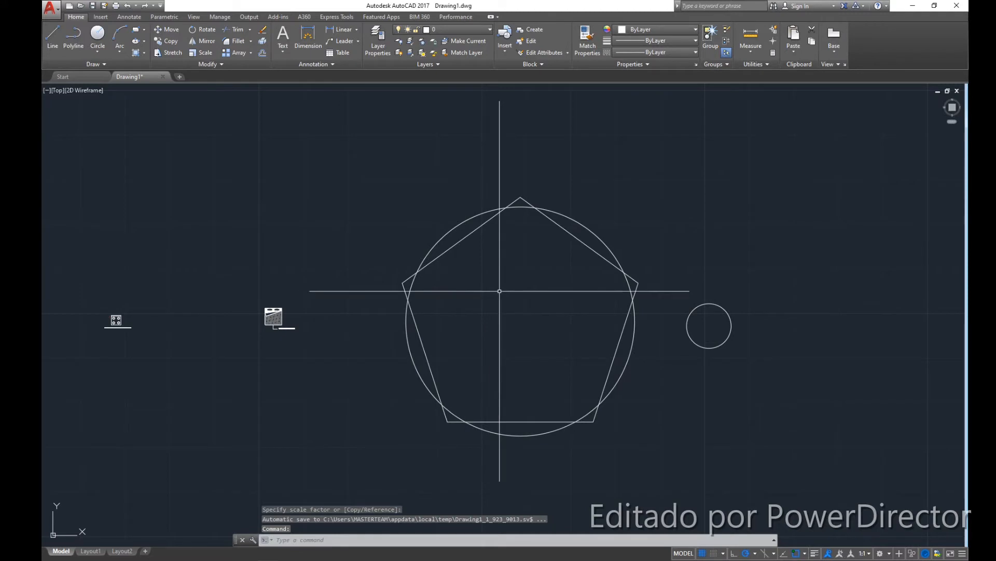
middle_click_drag(471, 288, 394, 277)
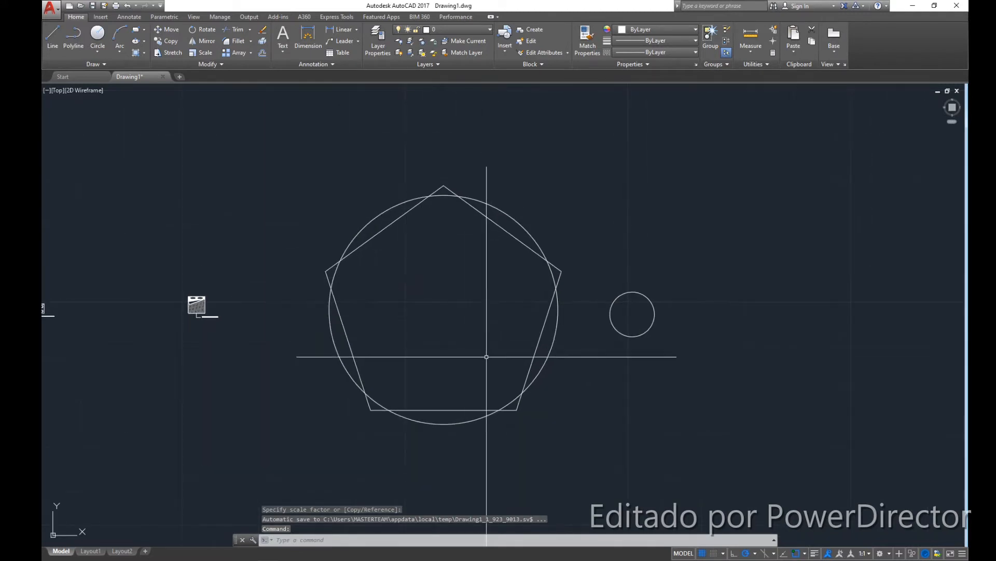
left_click(585, 453)
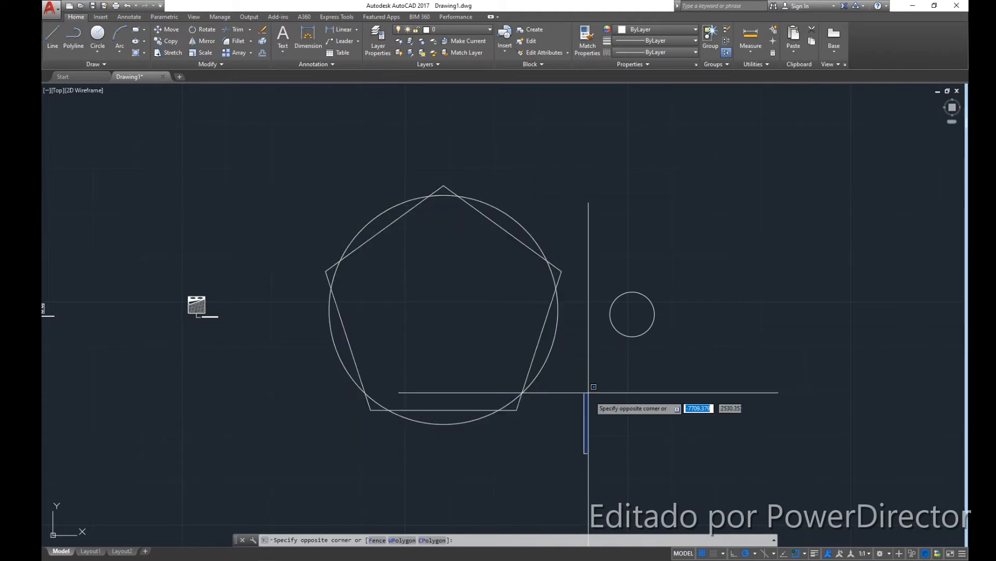
left_click(594, 402)
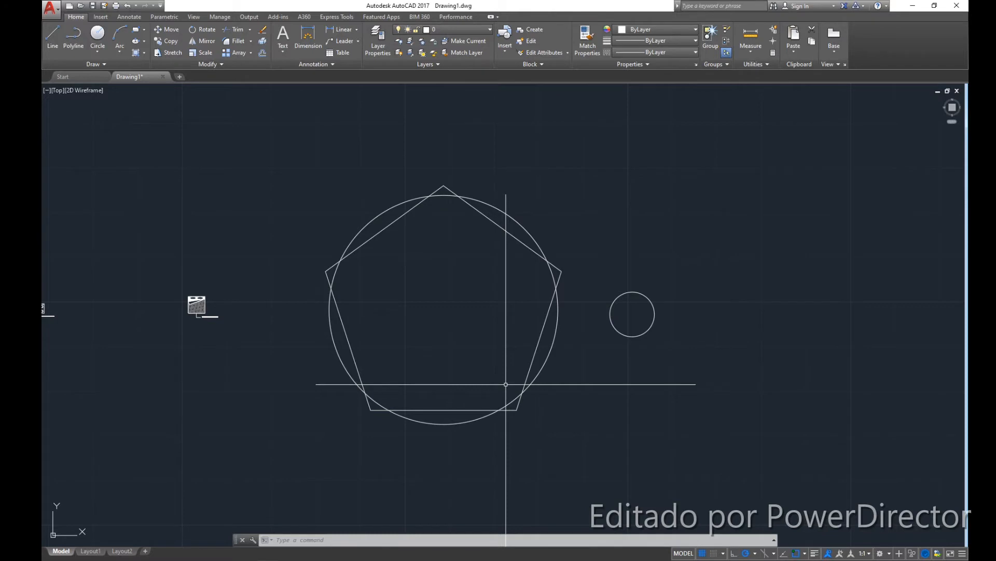
scroll(506, 384, "down", 4)
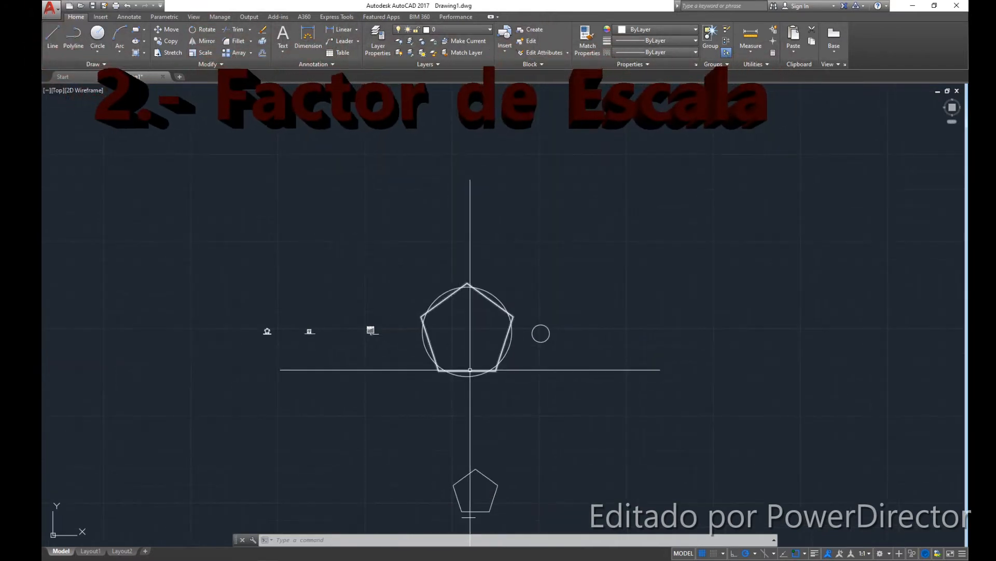
Scale the pentagon around the large circle by a factor of 2 about its geometric center
scroll(470, 369, "up", 3)
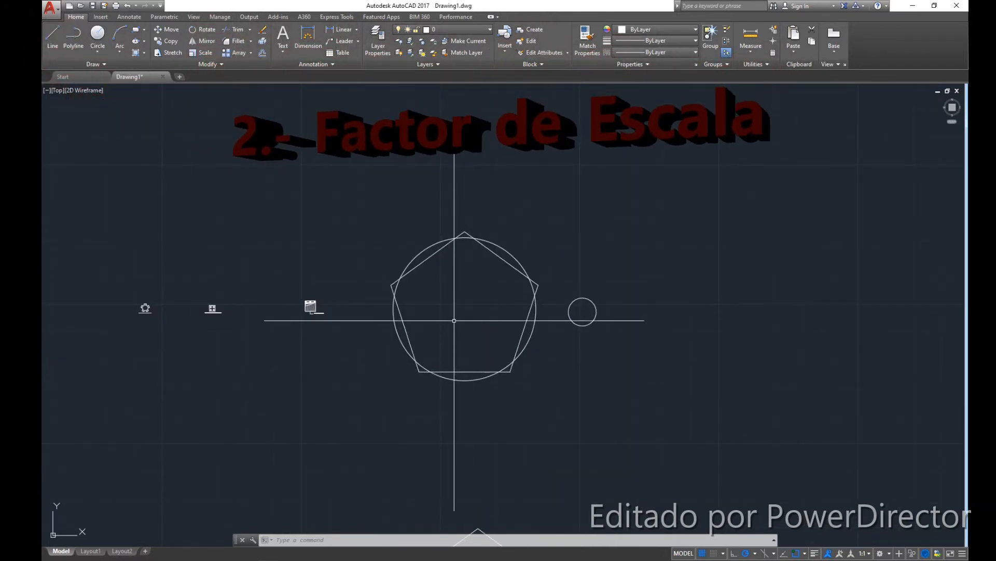
scroll(450, 313, "up", 2)
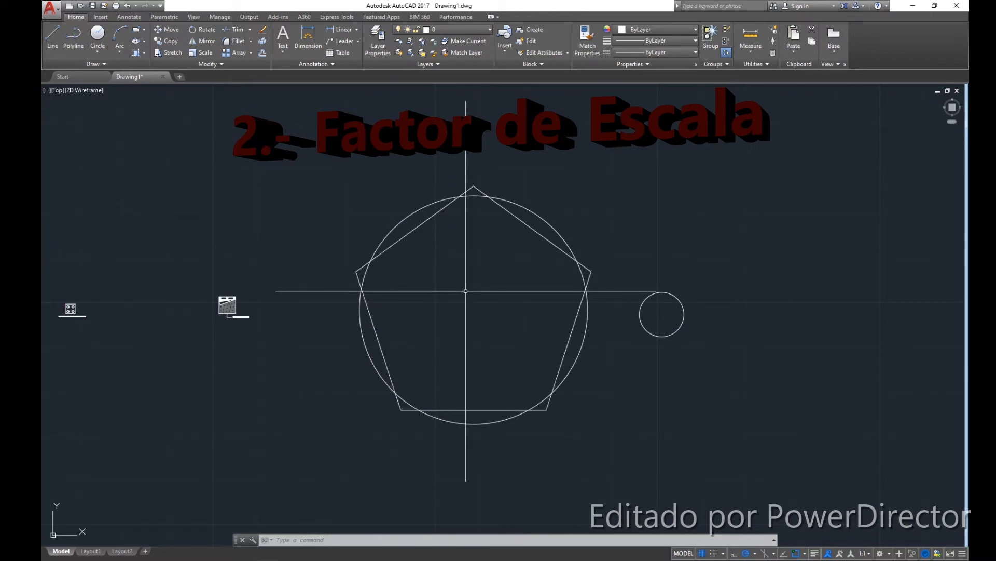
left_click(534, 224)
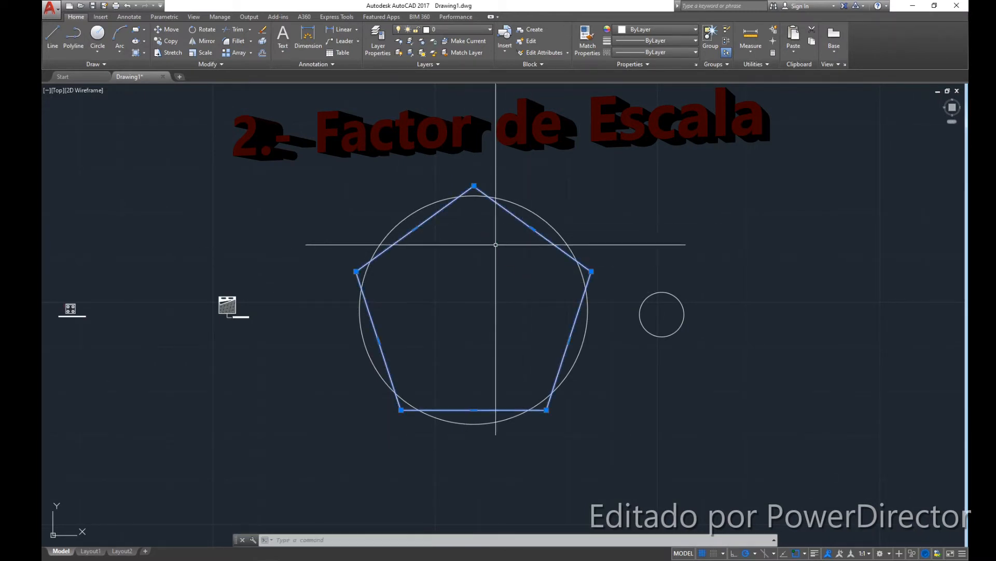
left_click(495, 243)
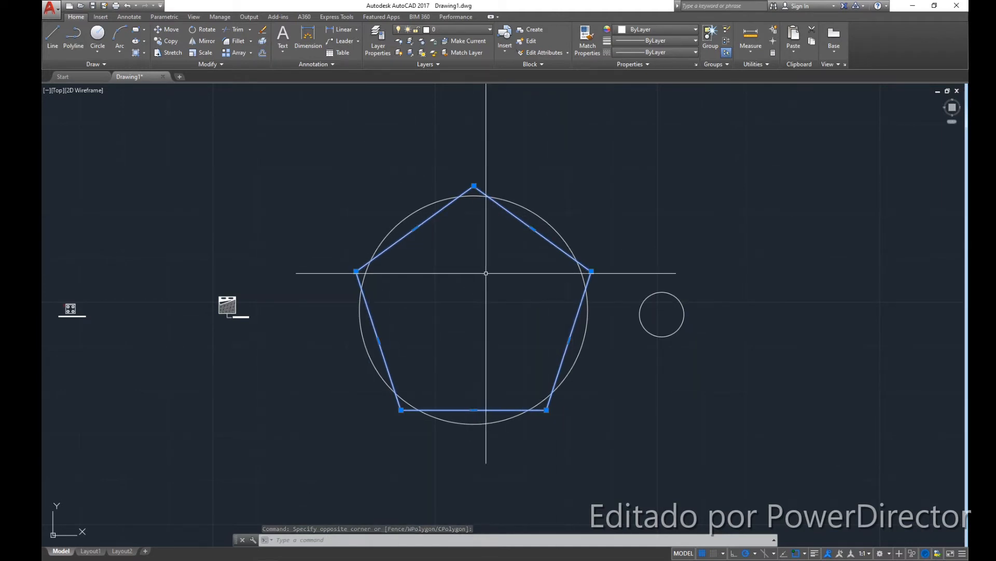
type("c")
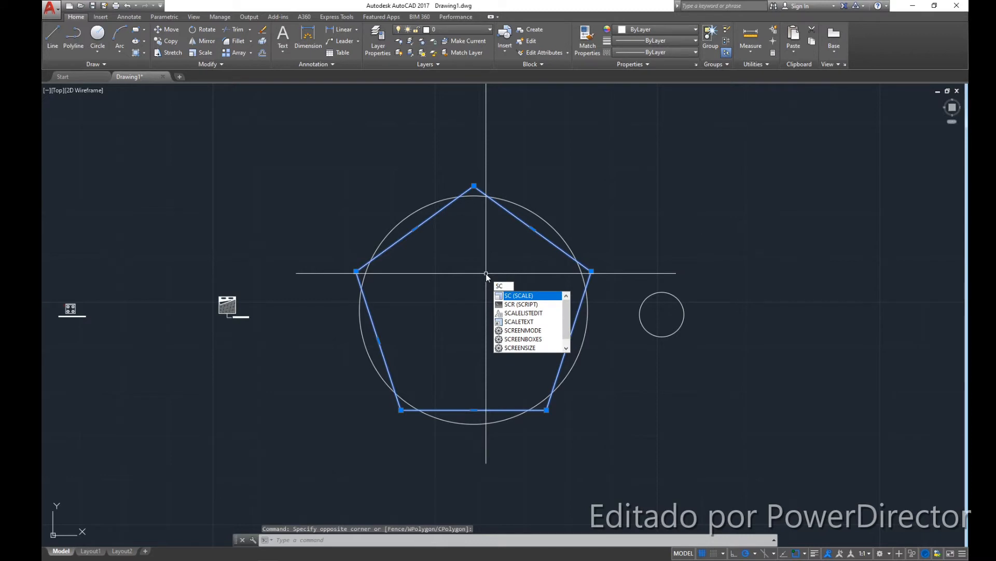
key("Return")
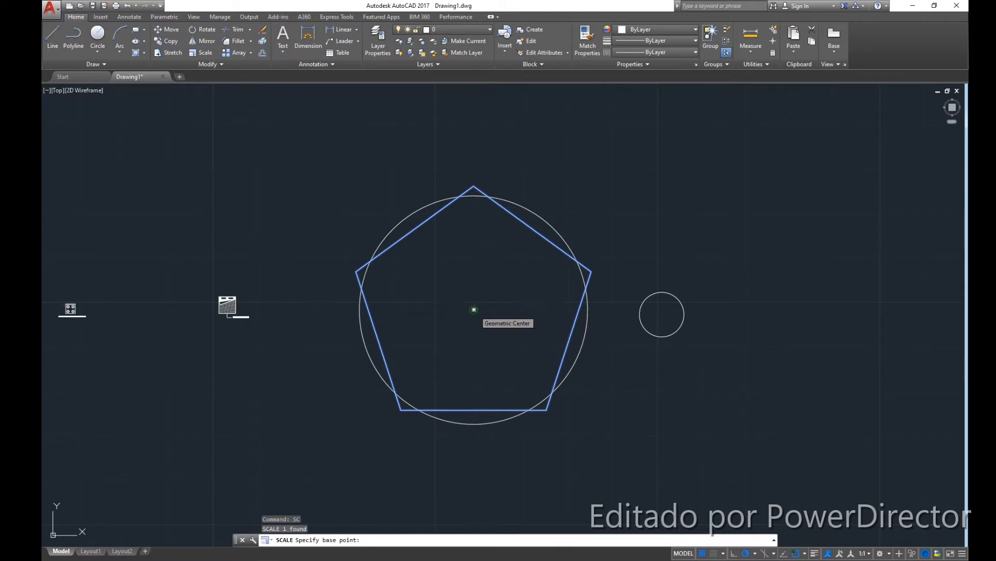
left_click(474, 309)
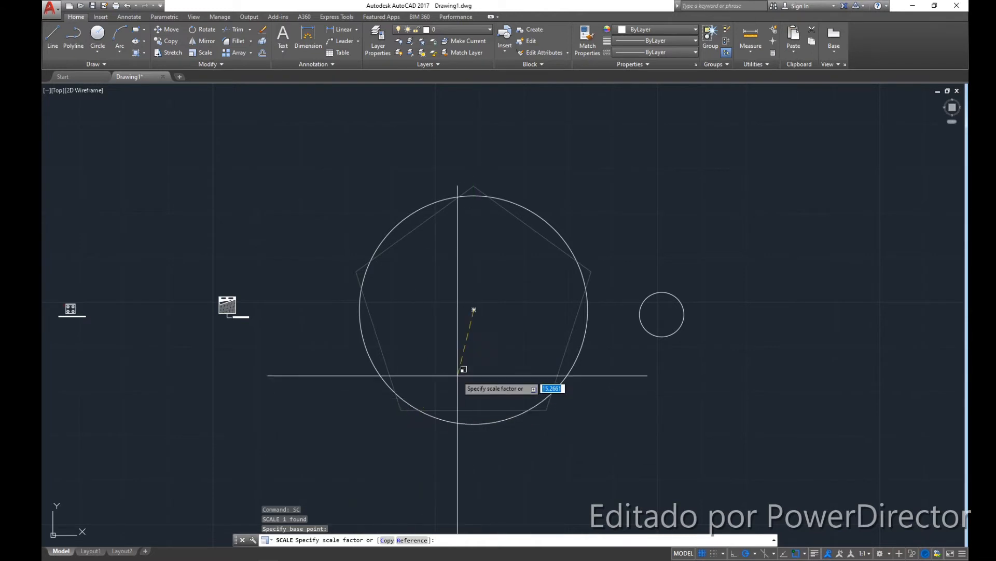
scroll(452, 324, "down", 2)
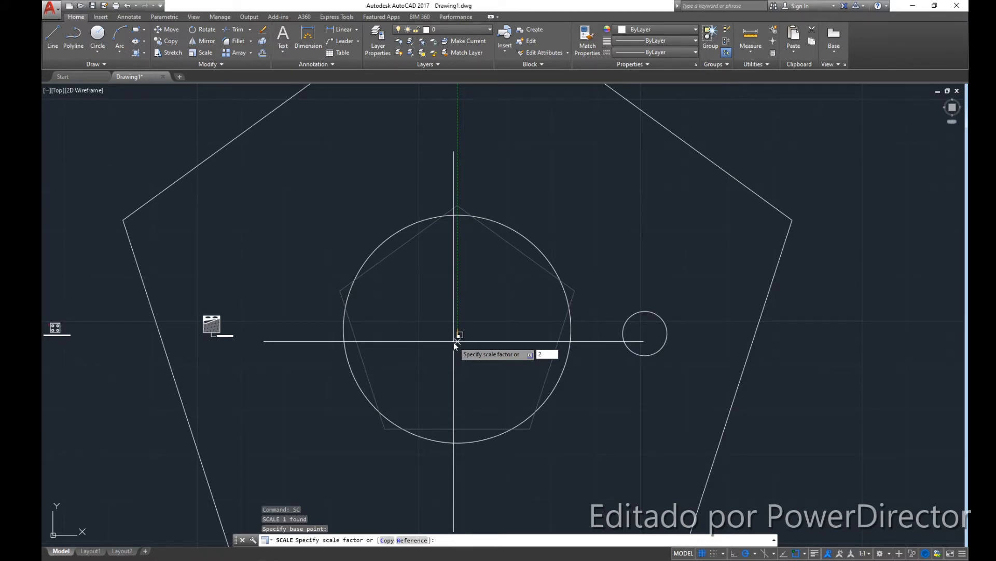
key("Return")
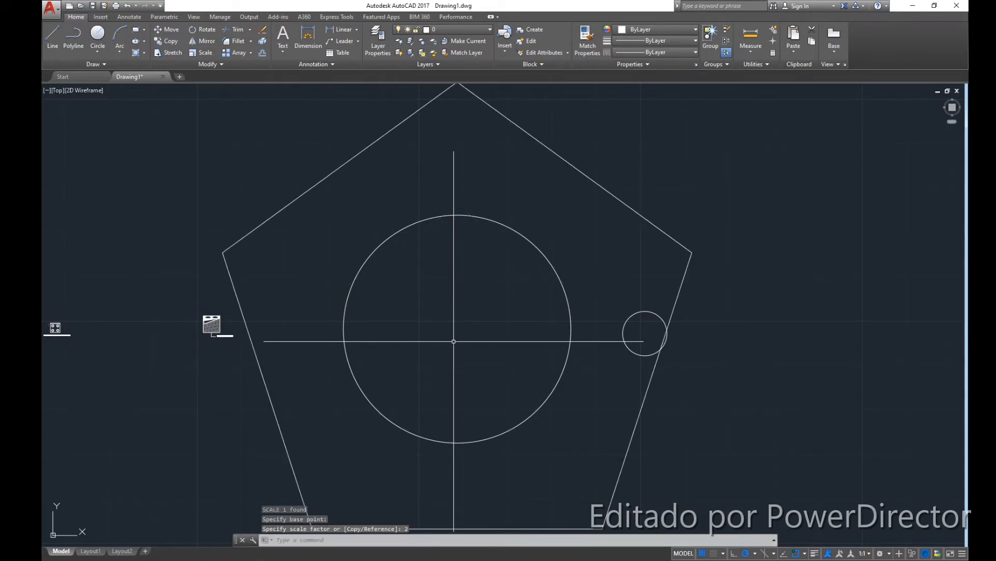
Move the small circle from its centre to a spot outside the enlarged pentagon, beyond its lower-right edge
left_click(644, 355)
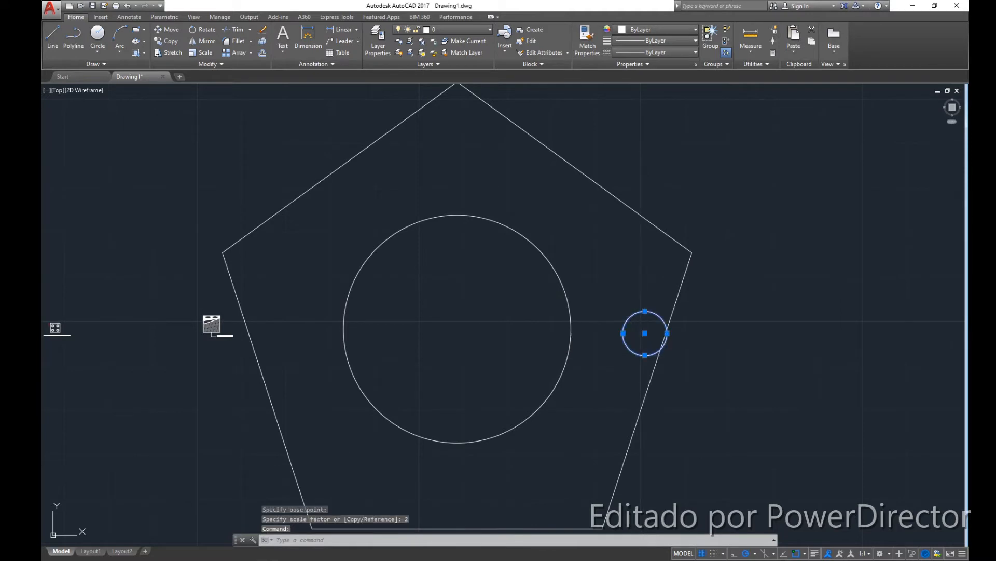
left_click(642, 334)
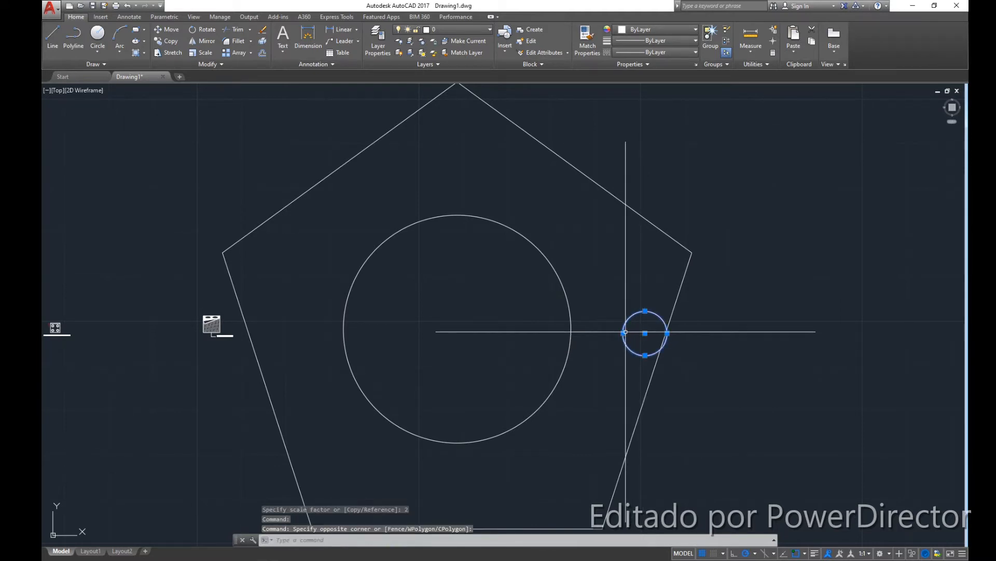
type("m")
key("Return")
left_click(647, 334)
left_click(715, 404)
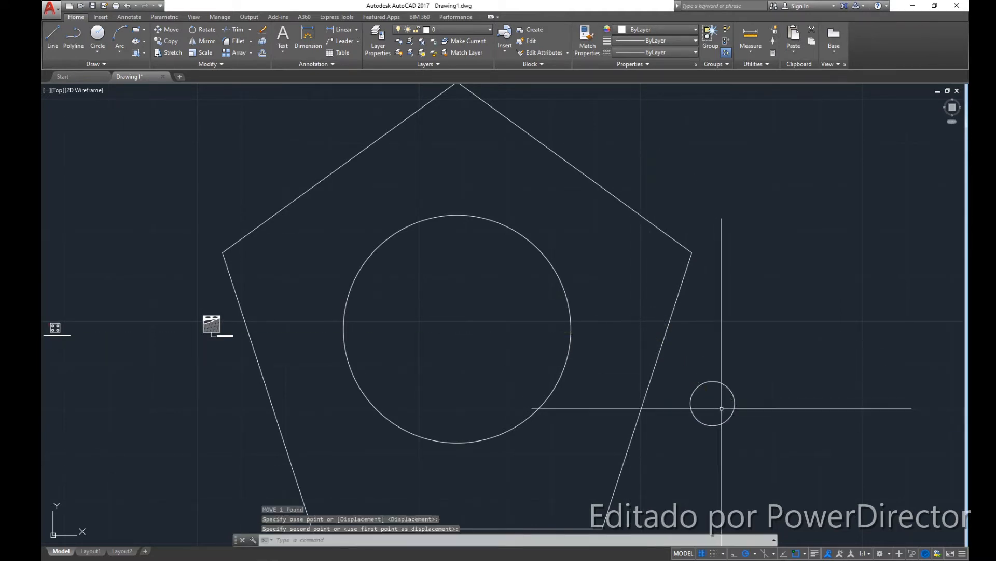
Examine the enlarged pentagon in relation to the circles and the smaller pentagon below it
scroll(479, 401, "down", 4)
scroll(475, 397, "up", 2)
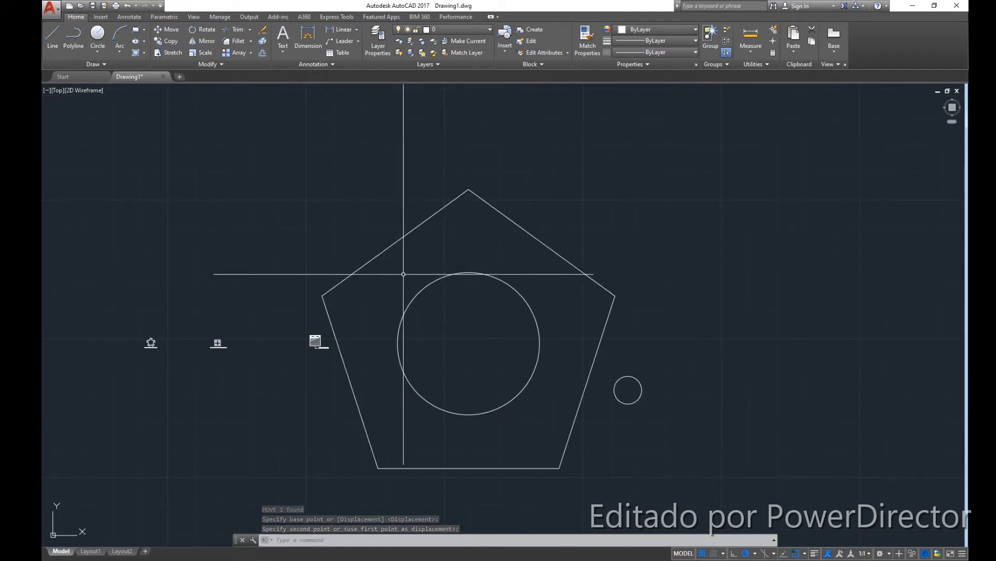
scroll(435, 237, "down", 2)
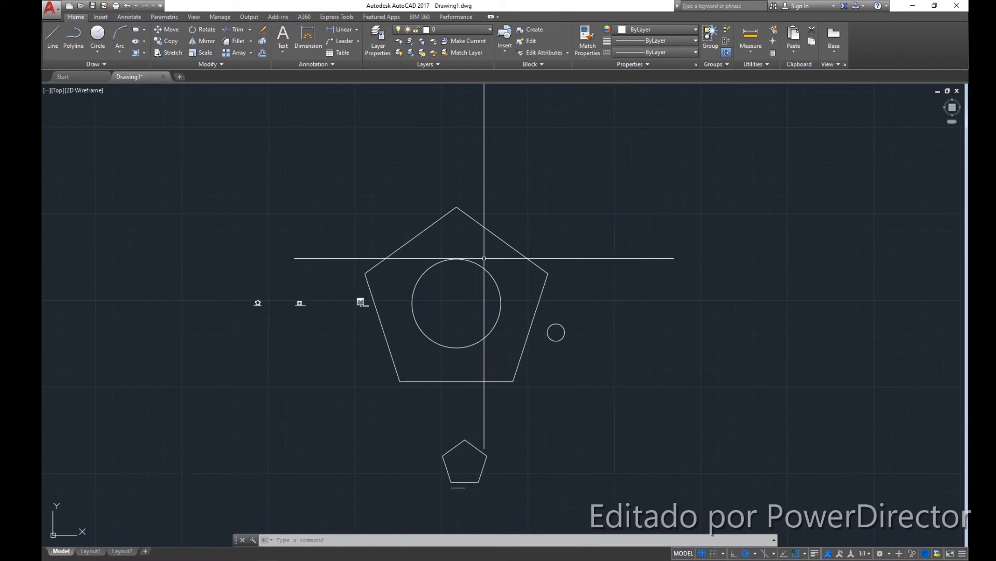
scroll(493, 261, "up", 2)
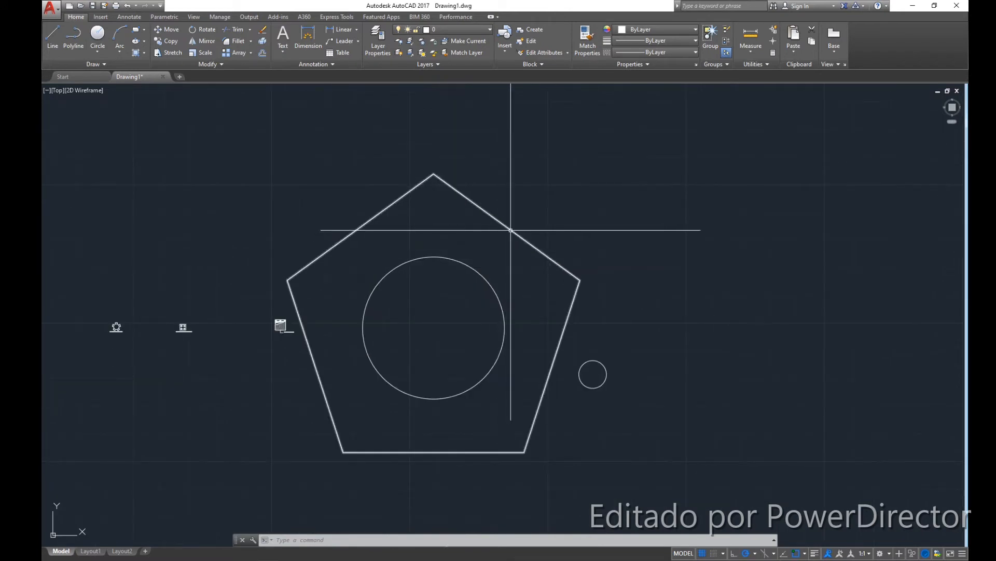
scroll(481, 258, "down", 2)
middle_click_drag(481, 258, 485, 236)
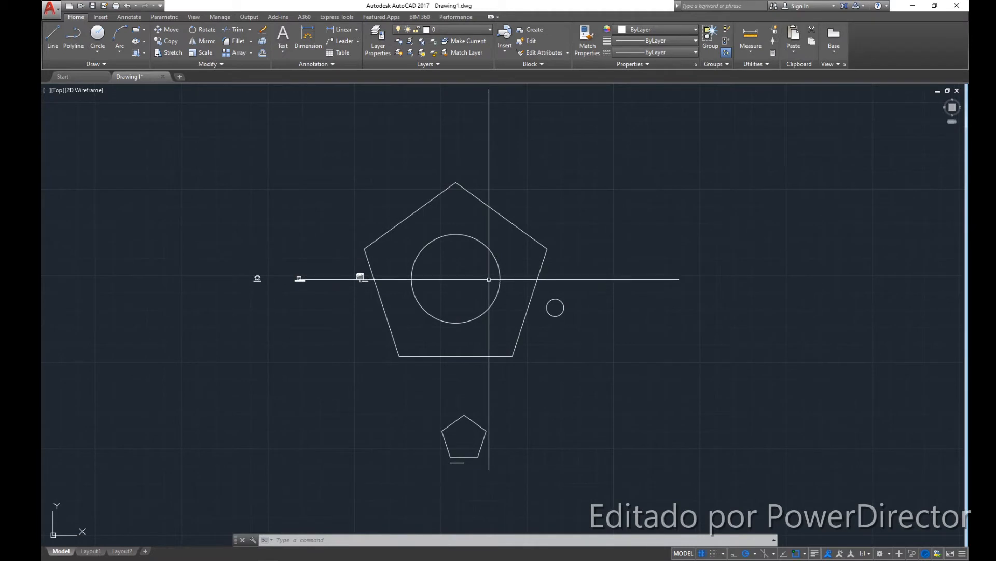
middle_click_drag(487, 274, 501, 277)
scroll(542, 258, "up", 2)
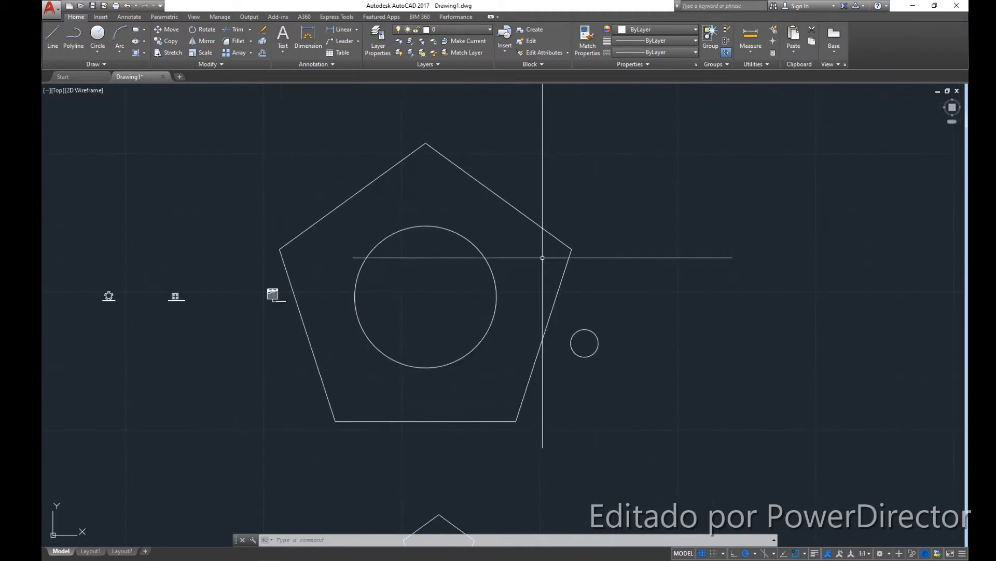
left_click(554, 300)
left_click(534, 345)
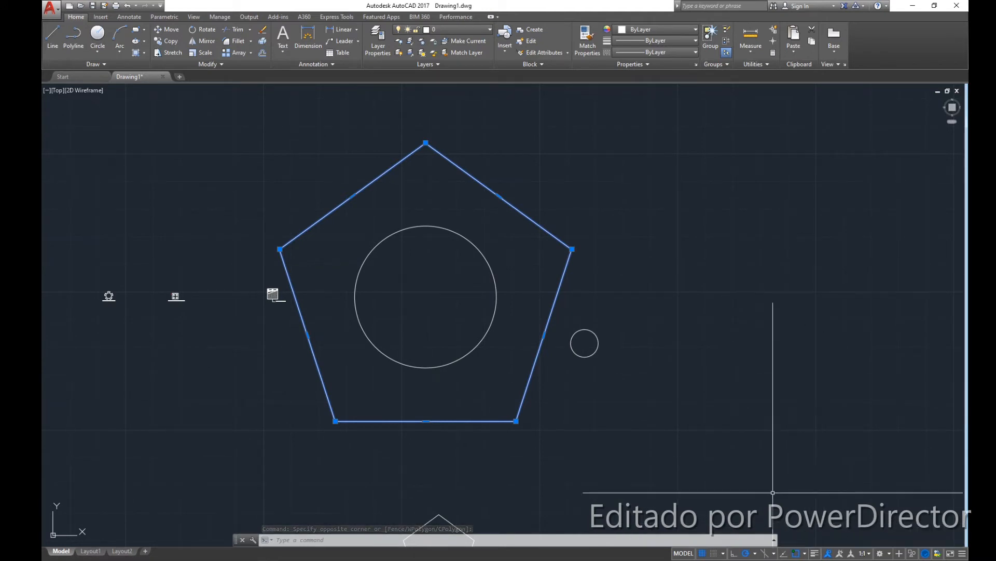
scroll(498, 384, "down", 2)
scroll(498, 385, "up", 2)
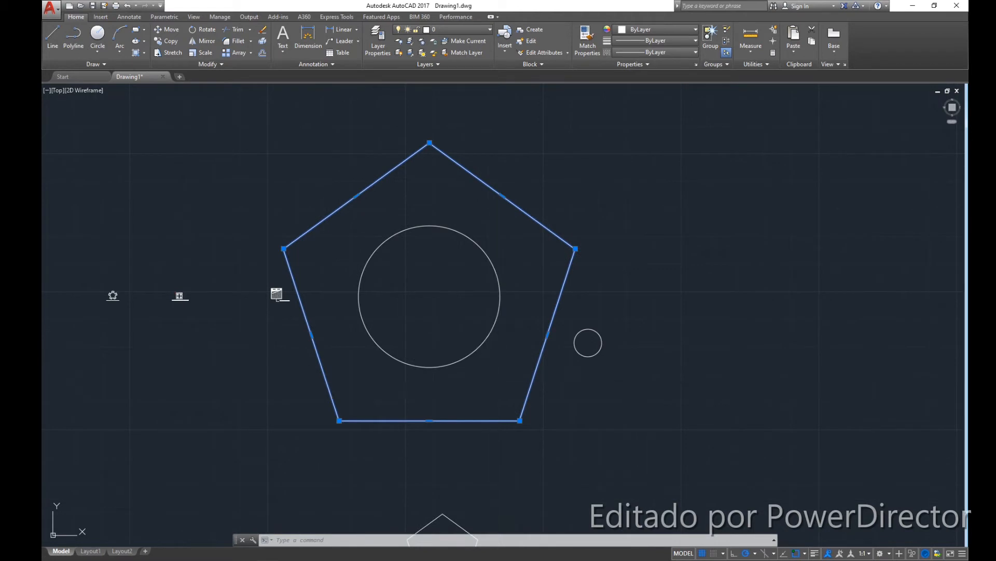
key("Escape")
scroll(507, 400, "up", 3)
left_click(528, 429)
left_click(506, 394)
scroll(480, 403, "down", 5)
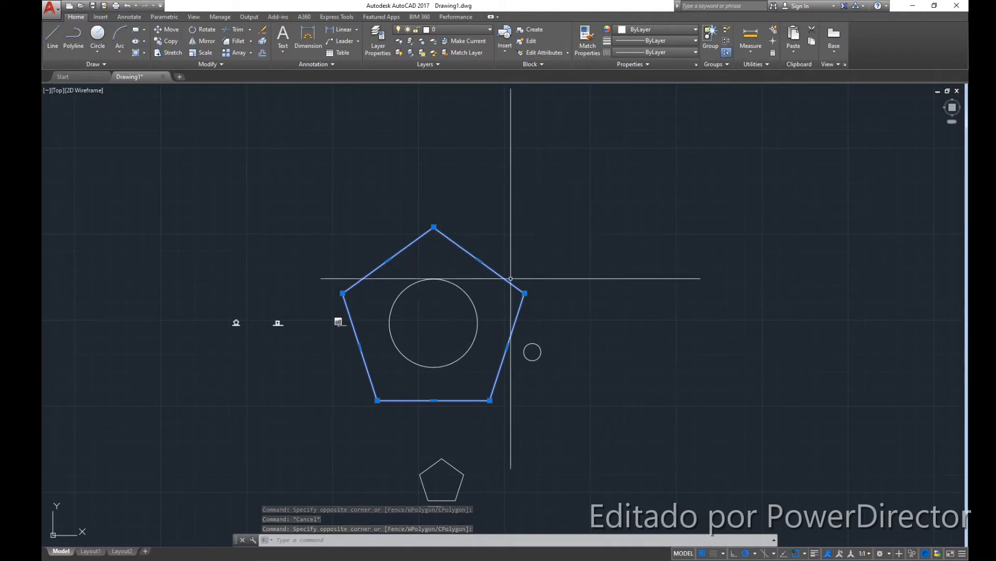
key("Escape")
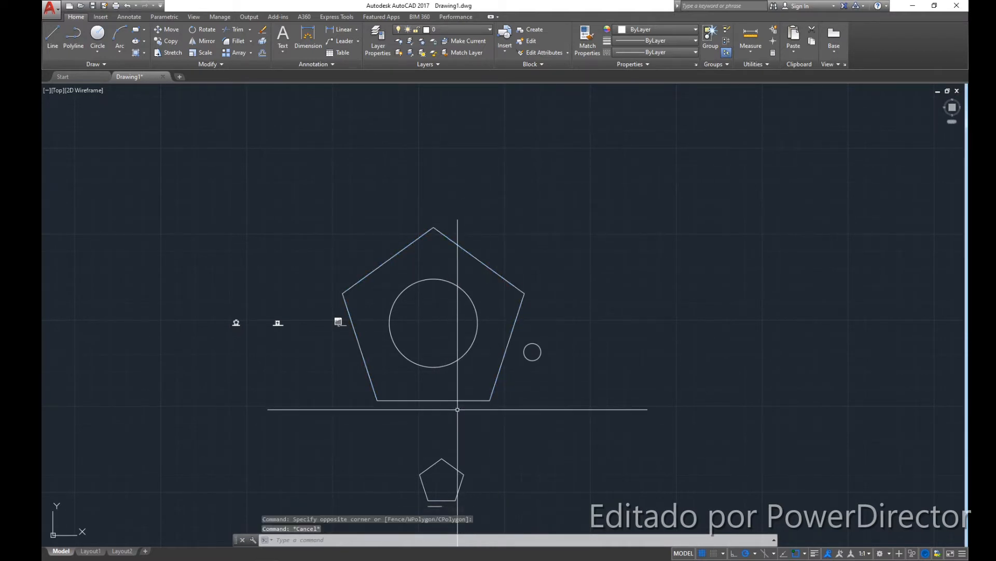
Scale the enlarged pentagon about its geometric center using the fractional scale factor 100/200
scroll(457, 403, "up", 4)
scroll(457, 401, "down", 2)
middle_click_drag(457, 401, 470, 388)
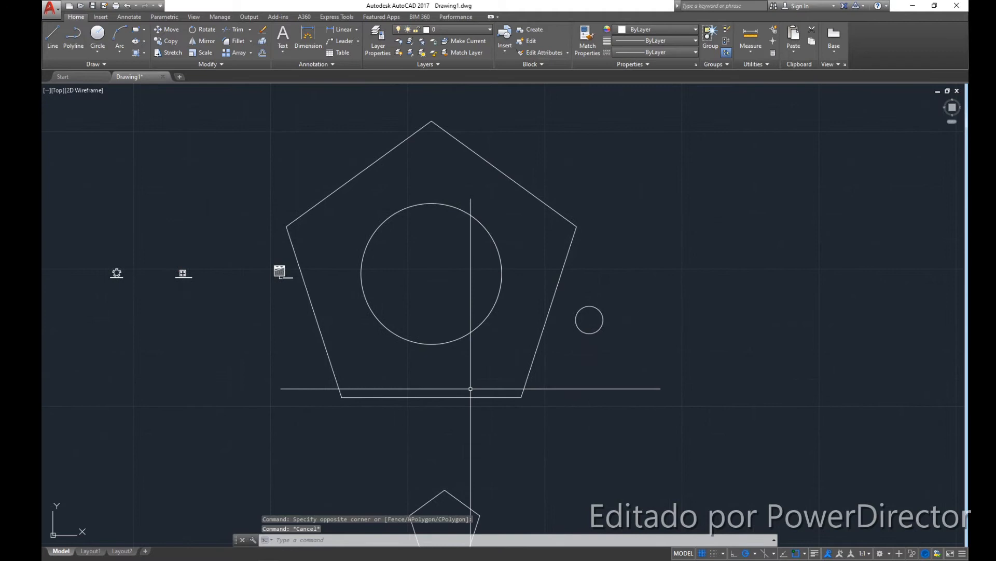
left_click(495, 395)
left_click(489, 399)
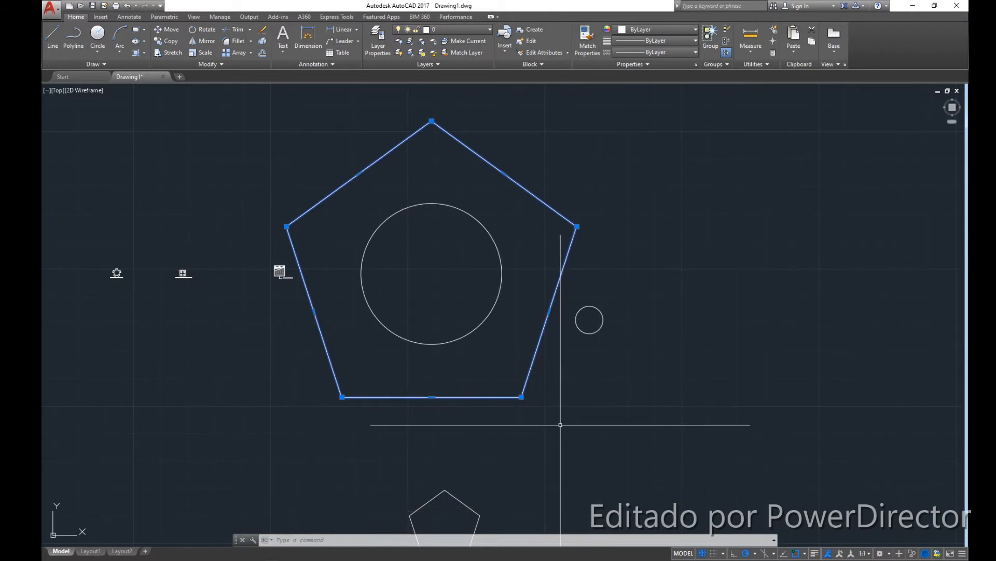
type("c")
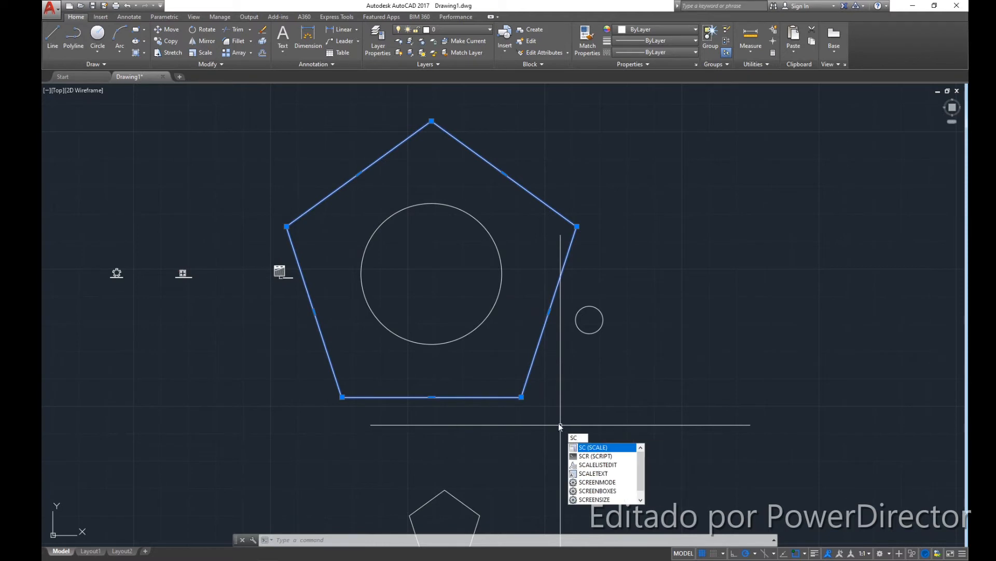
key("Return")
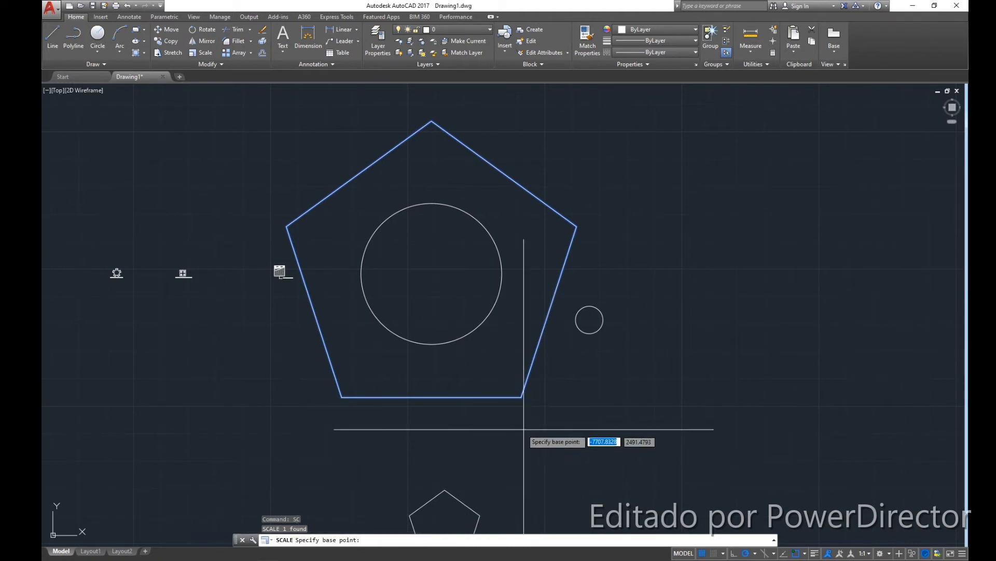
left_click(432, 273)
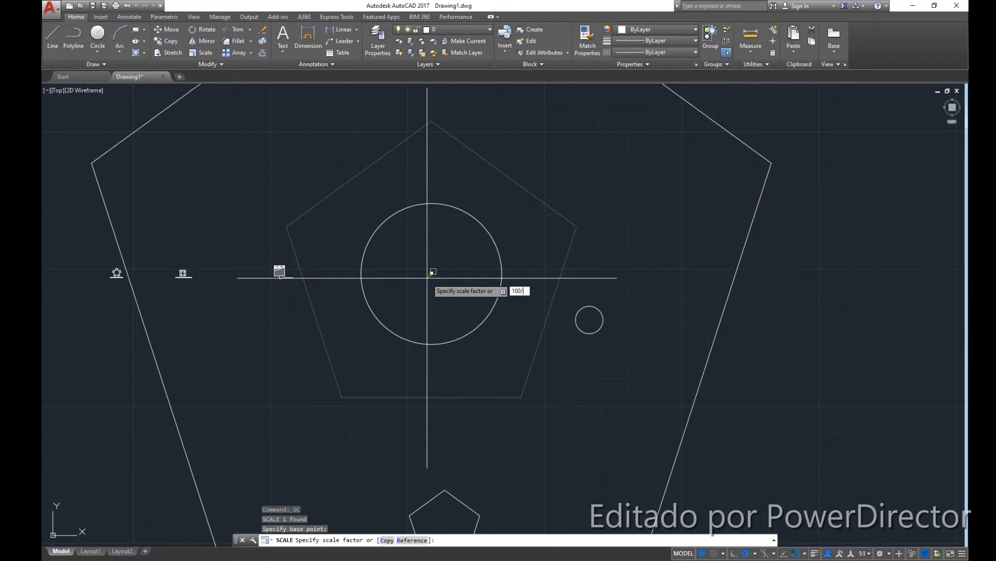
type("00")
key("Return")
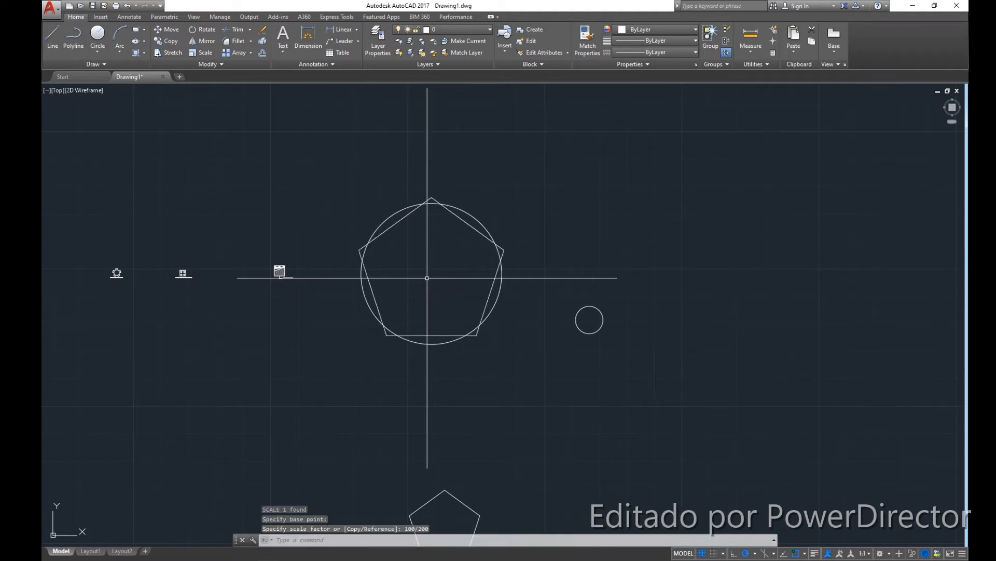
Examine the reduced pentagon against the large circle and the neighbouring shapes
scroll(457, 244, "up", 2)
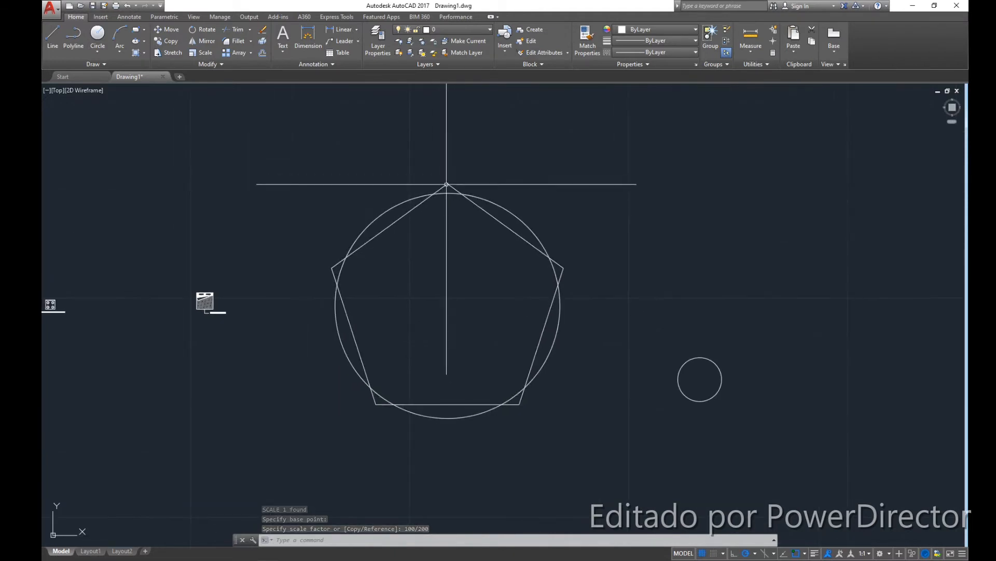
scroll(446, 179, "up", 2)
scroll(333, 268, "down", 2)
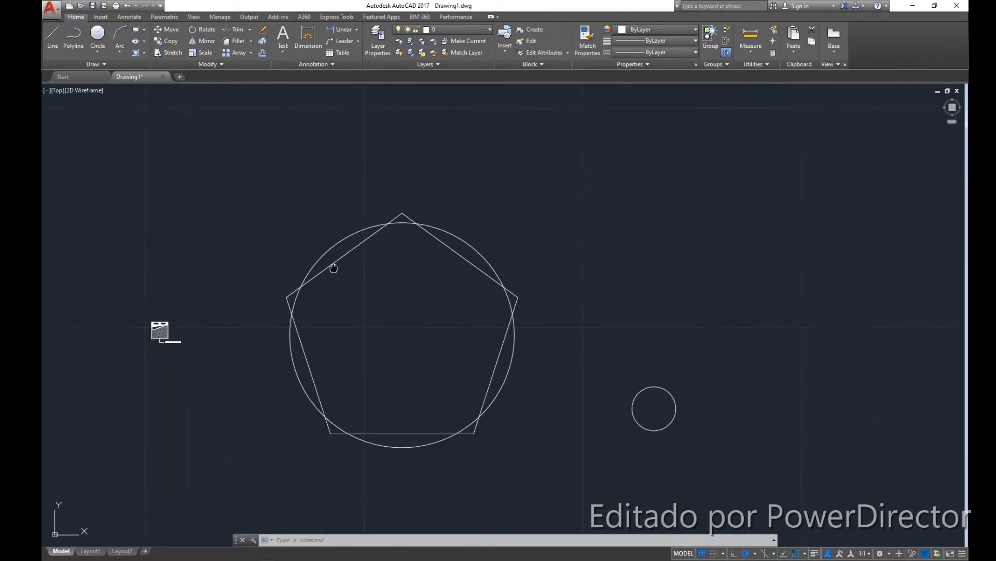
middle_click_drag(333, 268, 374, 228)
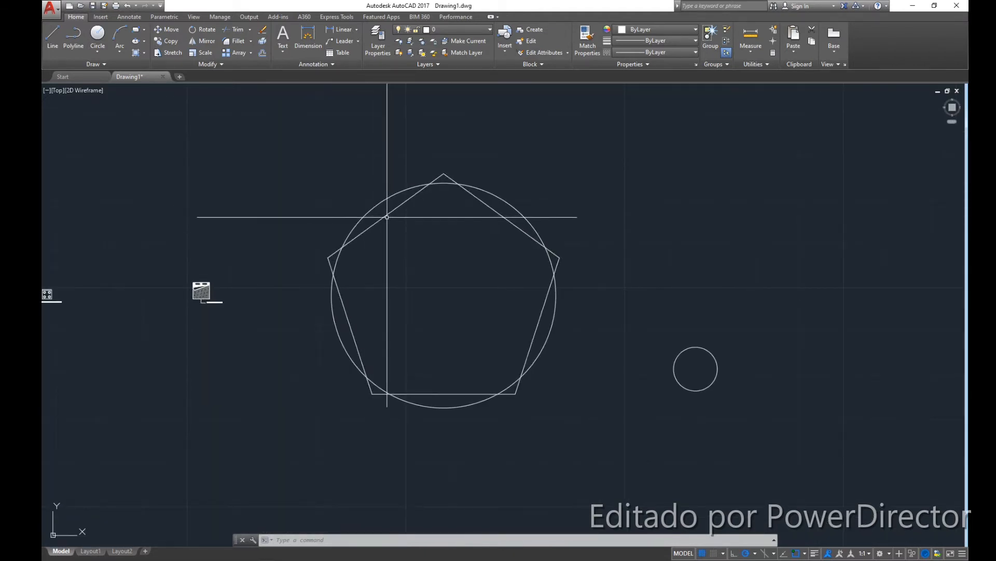
scroll(397, 220, "down", 4)
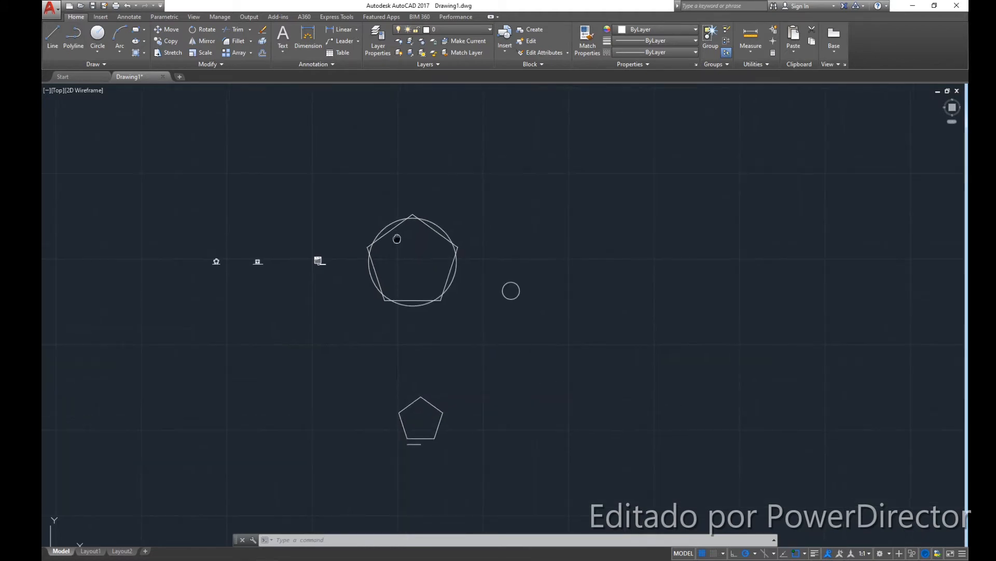
scroll(435, 210, "up", 2)
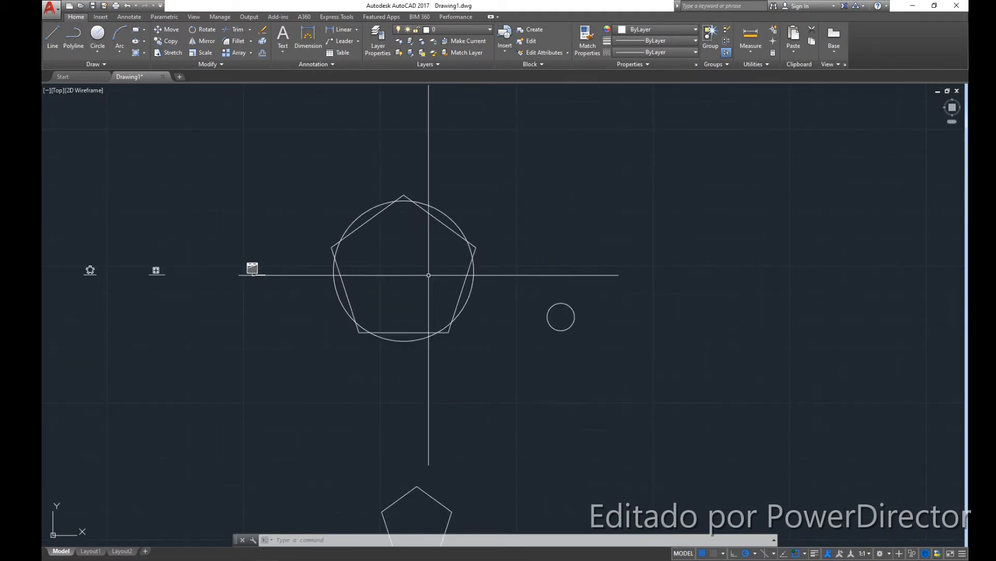
scroll(429, 275, "down", 2)
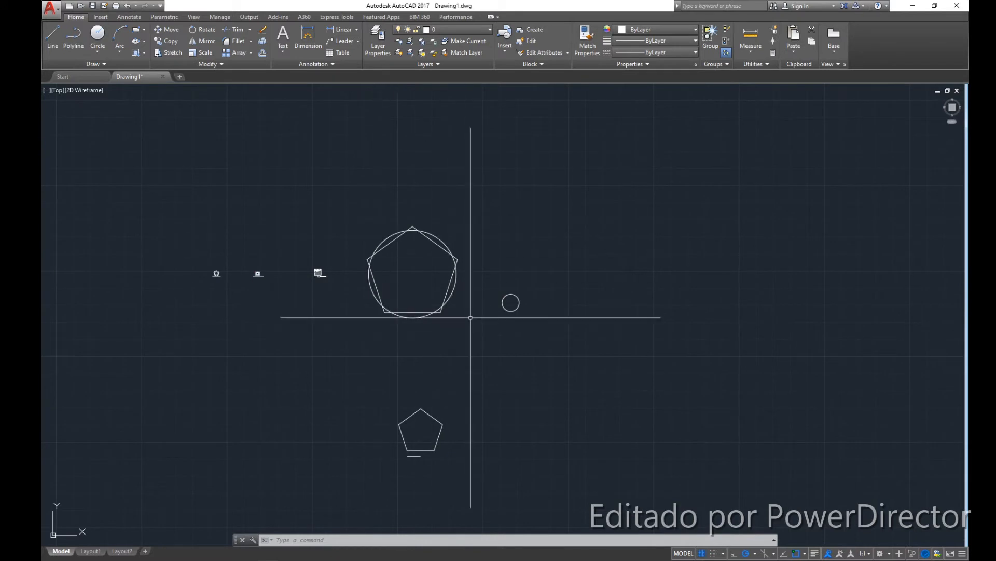
middle_click_drag(450, 302, 411, 310)
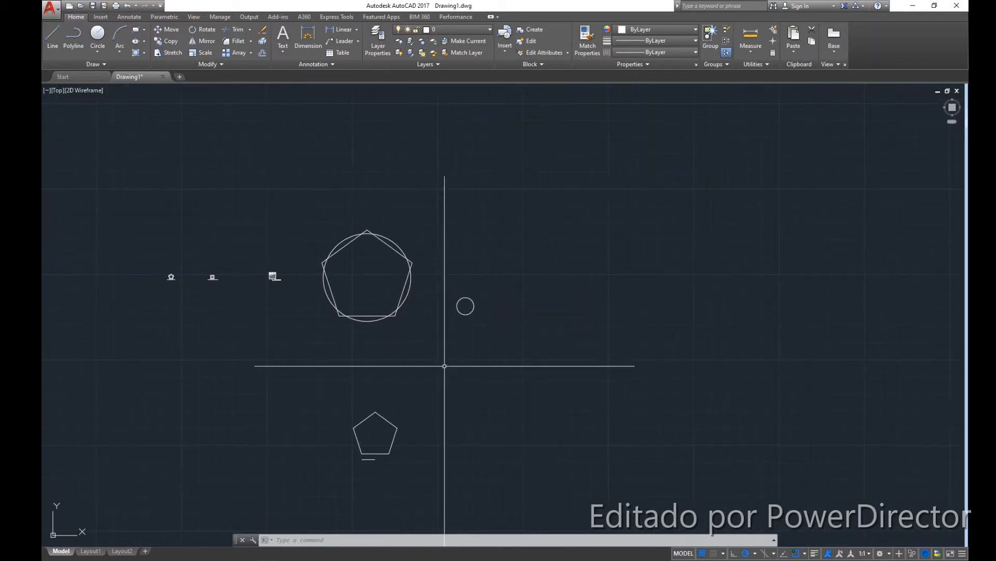
Move the small circle by its centre about 41 units farther away from the large circle and pentagon
scroll(458, 320, "up", 2)
left_click(485, 317)
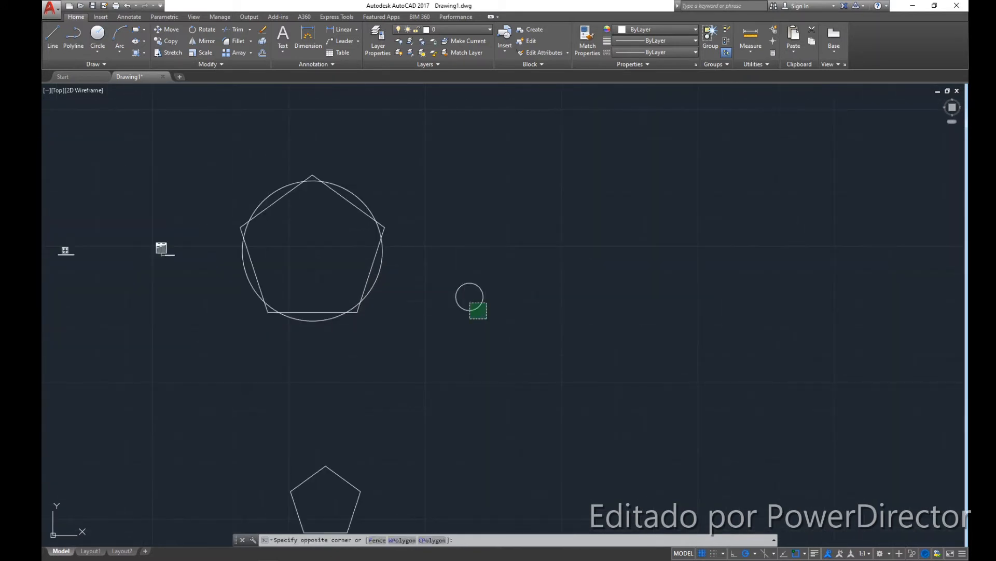
left_click(468, 315)
type("m")
key("Return")
left_click(469, 297)
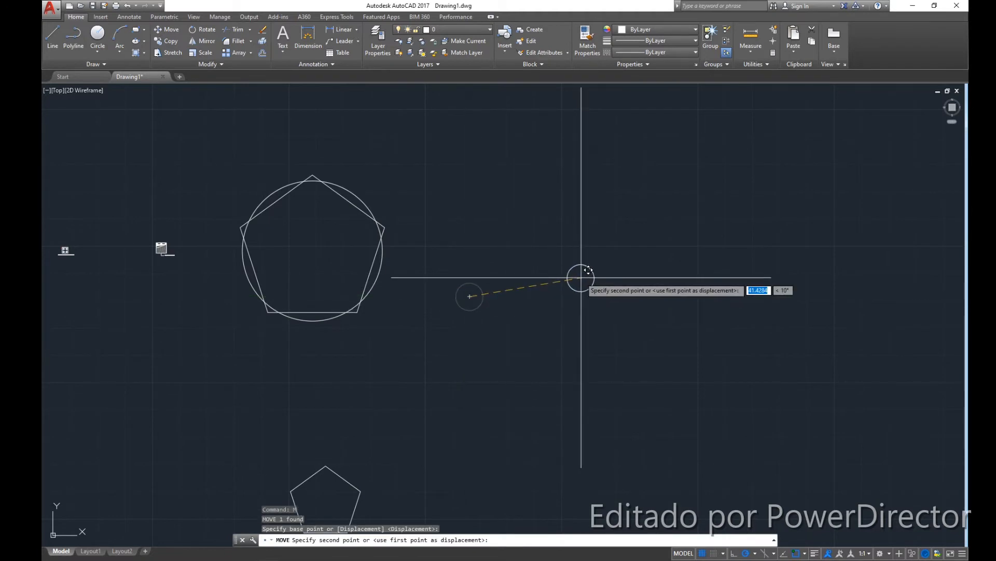
left_click(582, 278)
Measure the small circle's diameter between its left and right quadrants
middle_click_drag(561, 330, 527, 345)
scroll(542, 308, "up", 2)
middle_click_drag(542, 308, 516, 318)
scroll(513, 341, "down", 2)
scroll(515, 312, "up", 2)
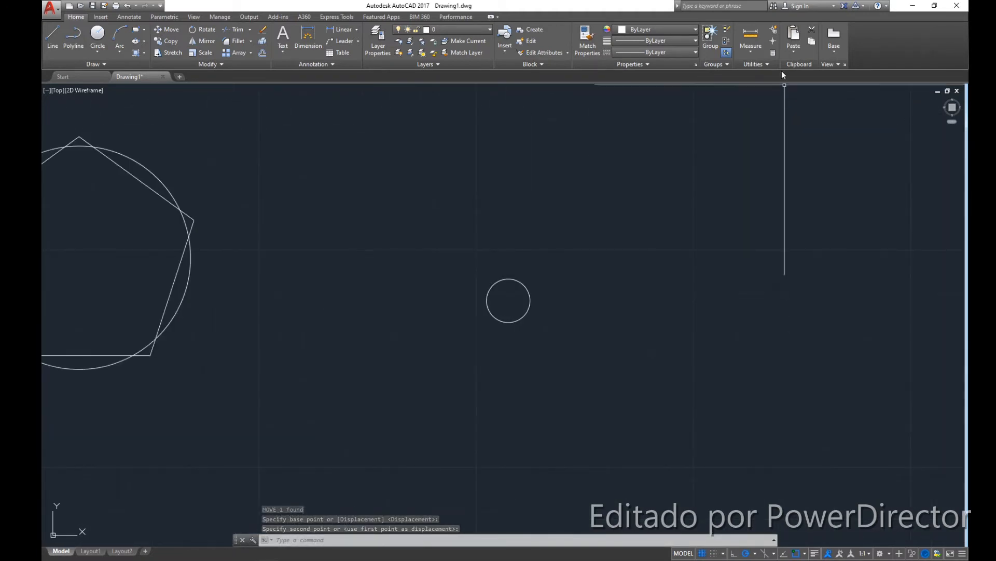
left_click(743, 36)
scroll(485, 298, "up", 2)
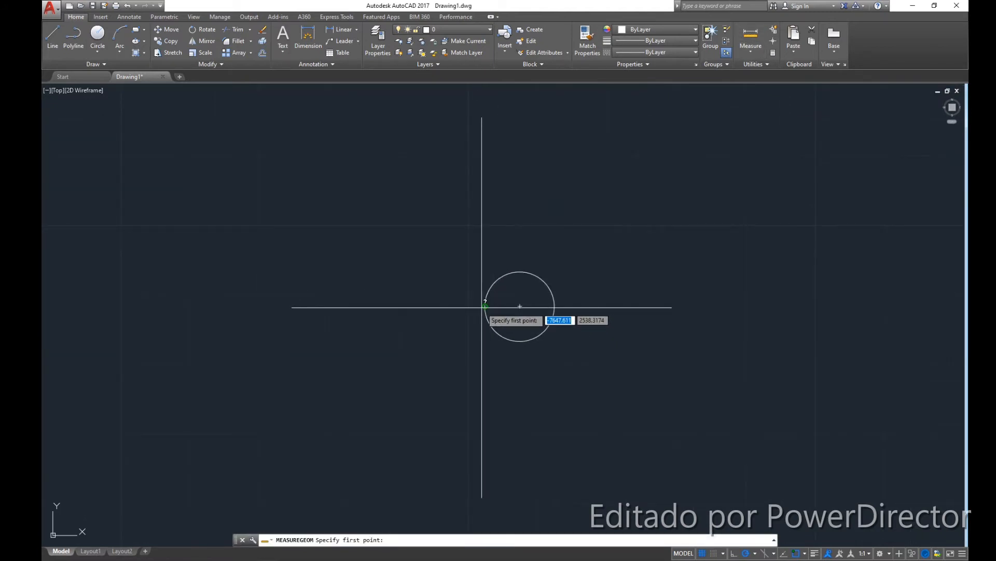
left_click(485, 306)
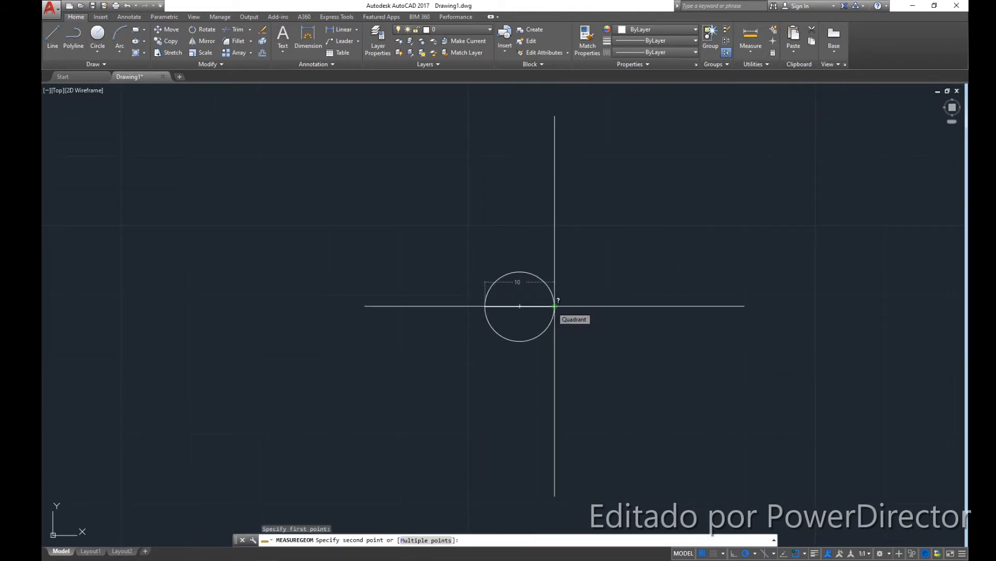
key("Escape")
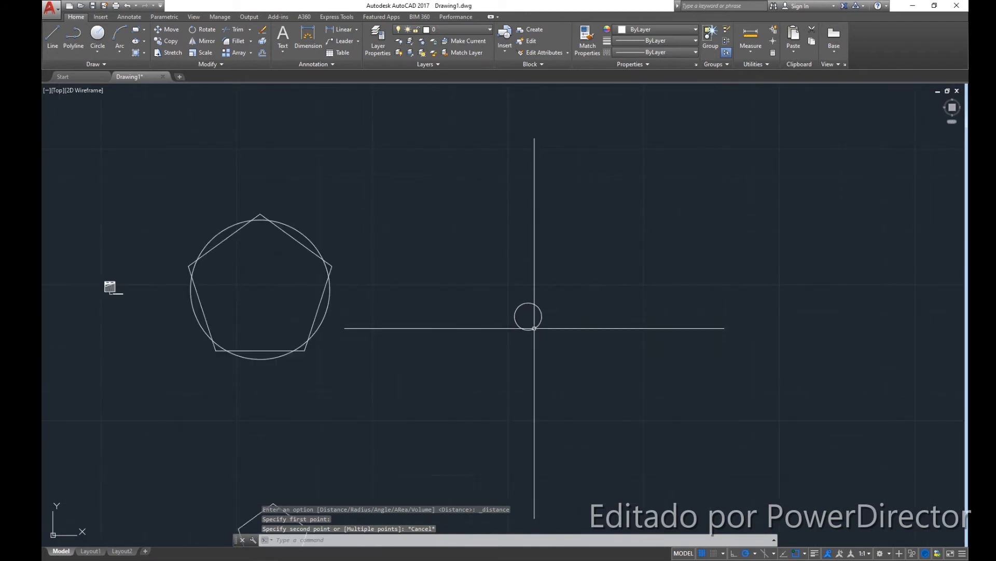
scroll(534, 330, "up", 2)
left_click(532, 315)
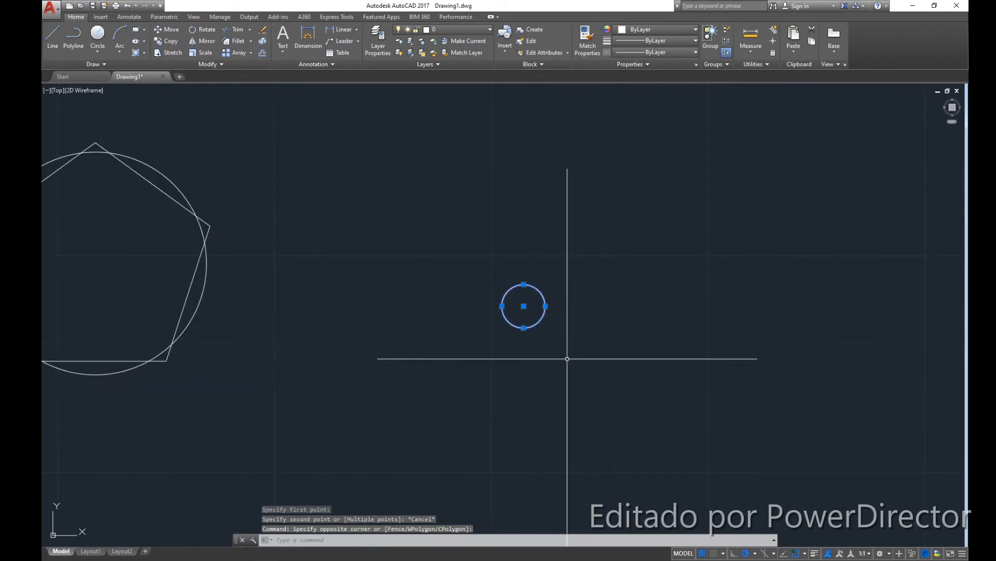
middle_click_drag(547, 353, 530, 349)
key("Escape")
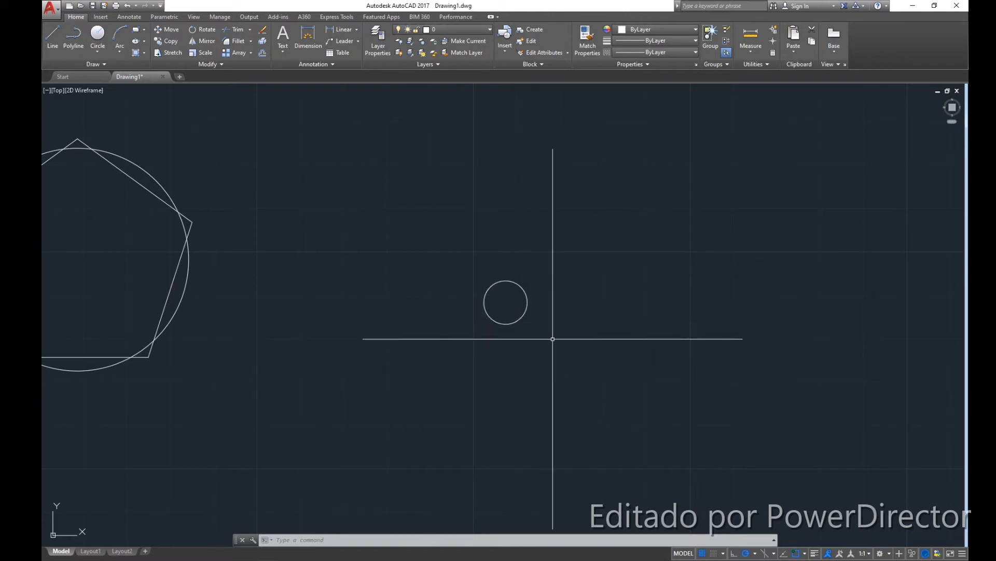
Scale the small circle from its left quadrant using the fractional scale factor 200/100
left_click(536, 338)
left_click(516, 302)
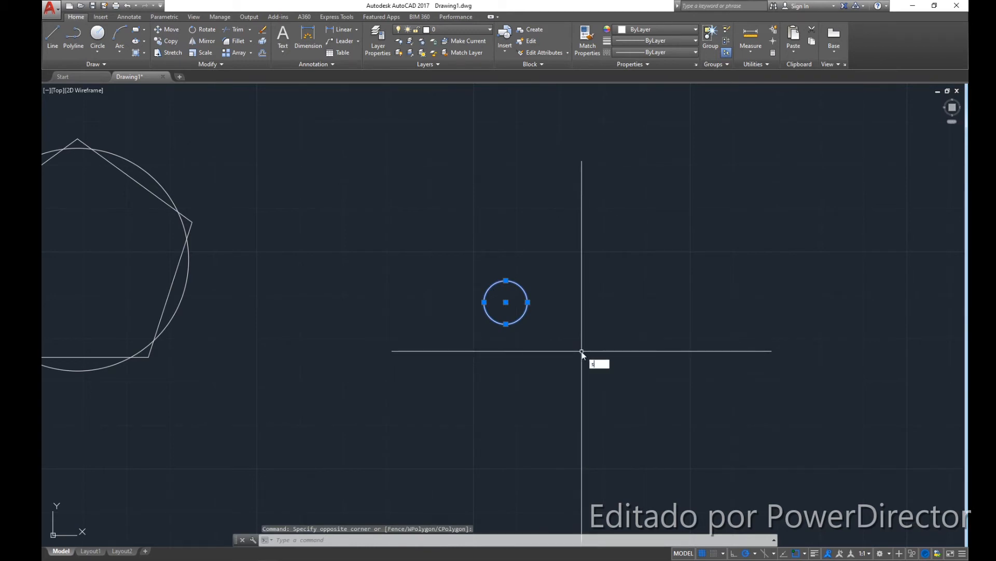
type("c")
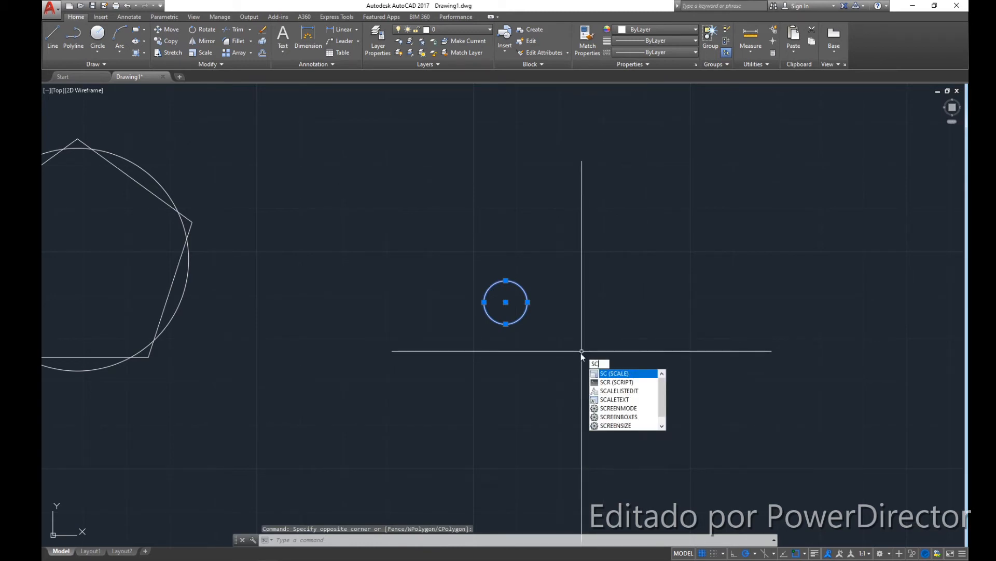
key("Return")
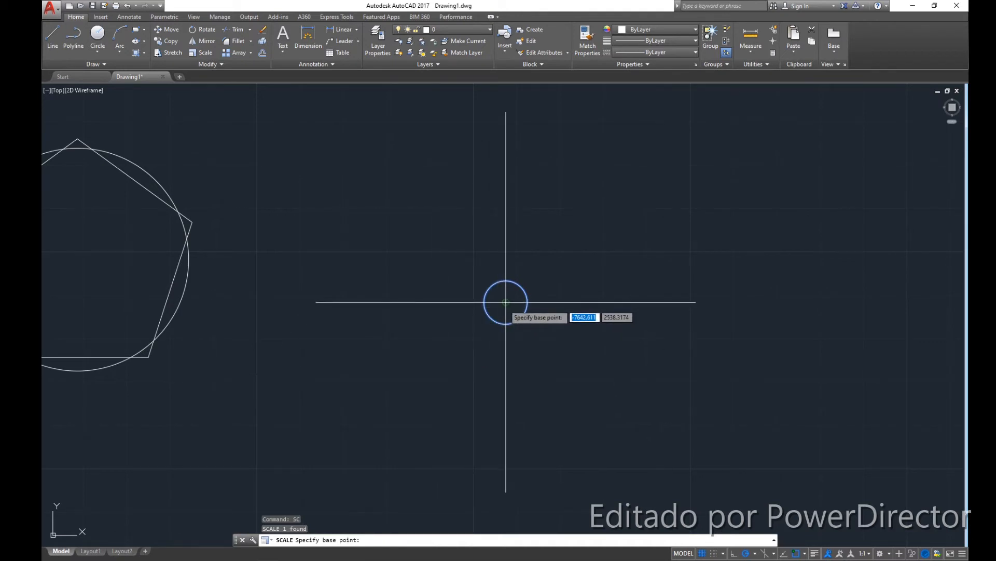
scroll(506, 302, "up", 4)
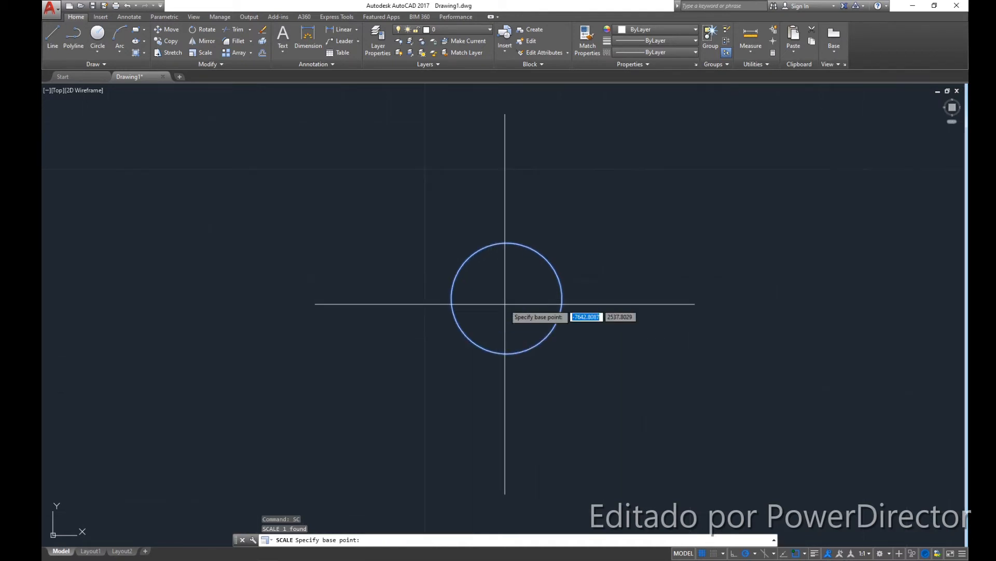
left_click(452, 298)
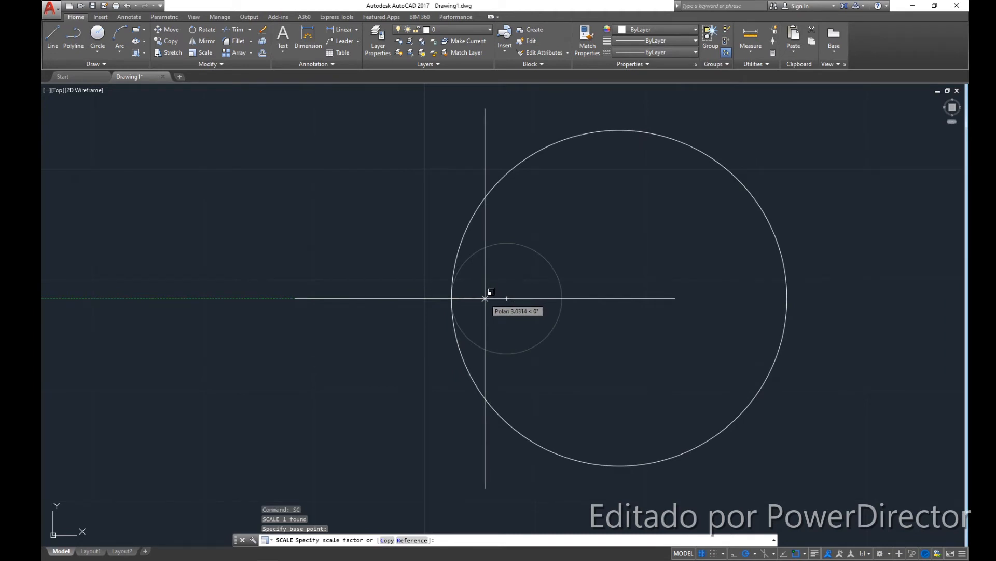
type("200/100")
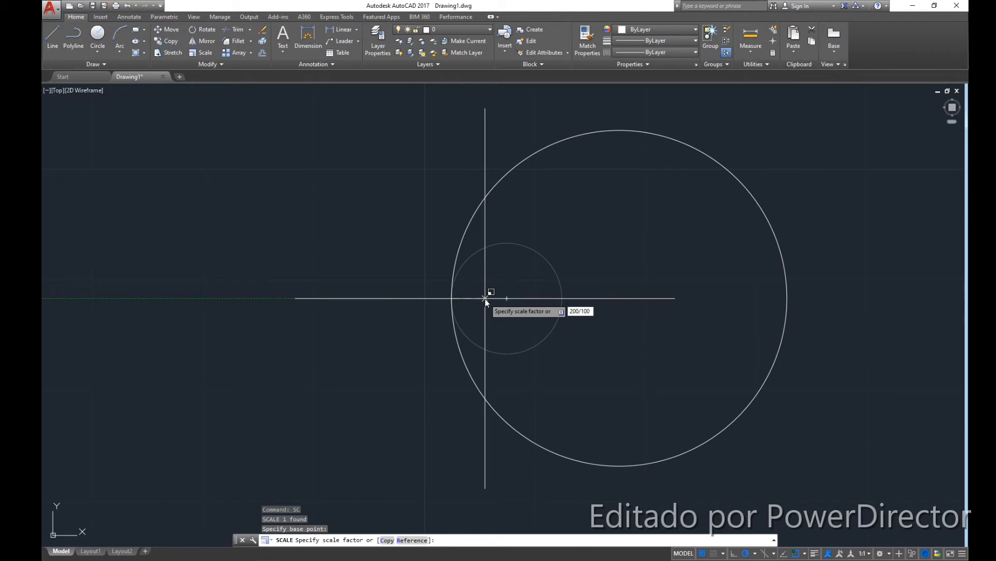
key("Return")
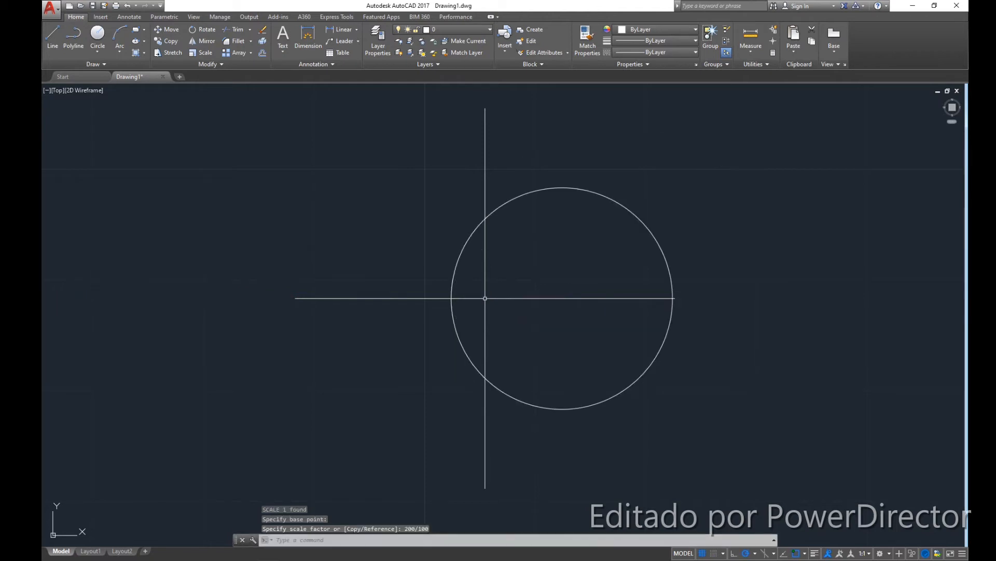
Measure the enlarged circle's diameter from its left quadrant to its right quadrant
left_click(750, 41)
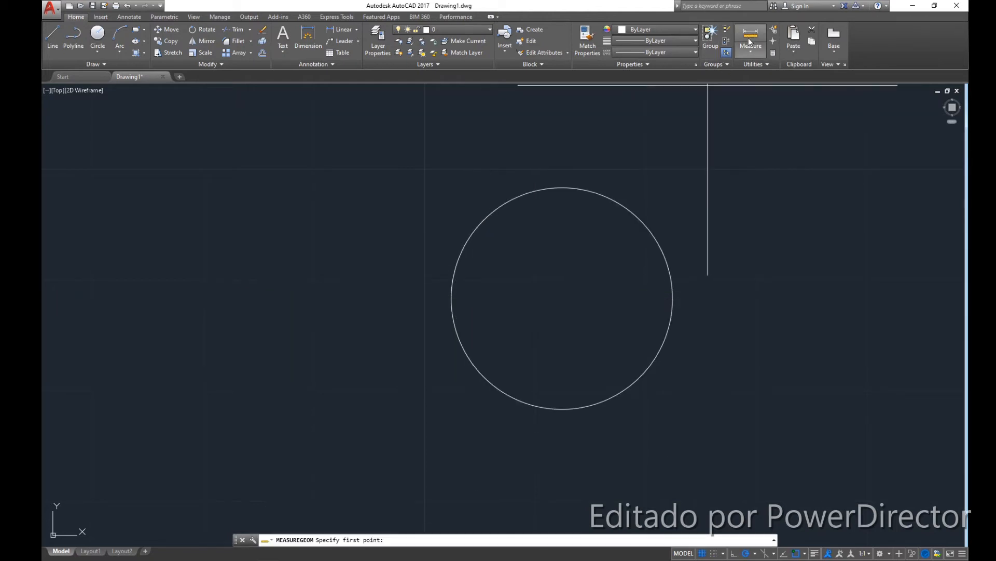
left_click(451, 298)
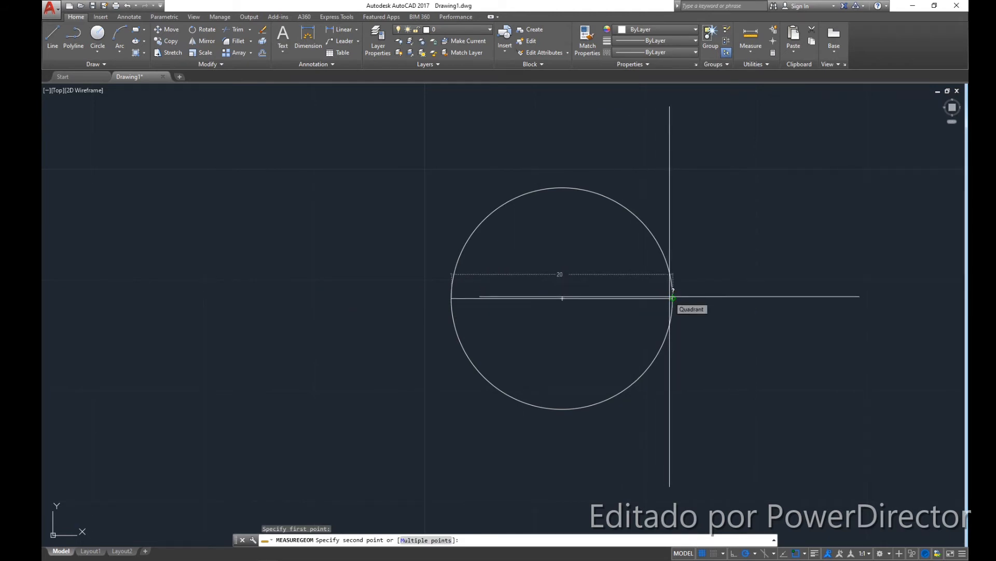
key("Escape")
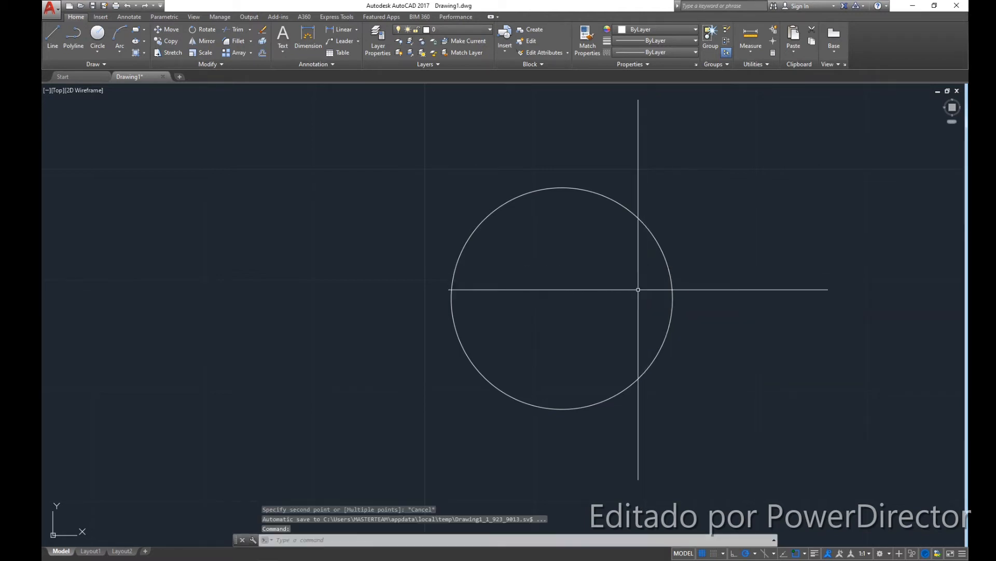
Examine how the pentagon's vertices sit relative to the edge of the large circle around the same centre
scroll(572, 312, "down", 4)
scroll(431, 322, "down", 2)
scroll(542, 343, "up", 2)
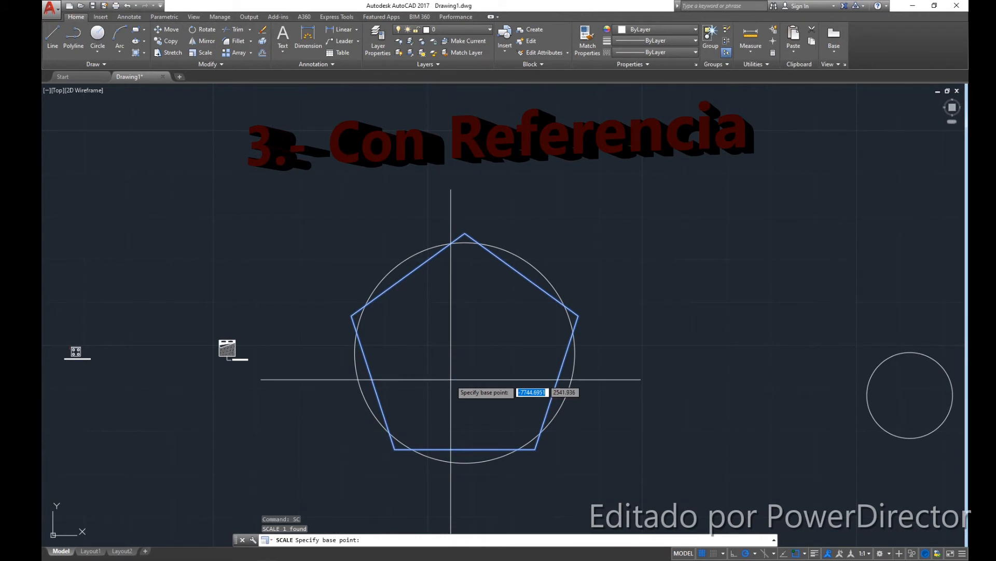
key("Escape")
scroll(556, 317, "up", 2)
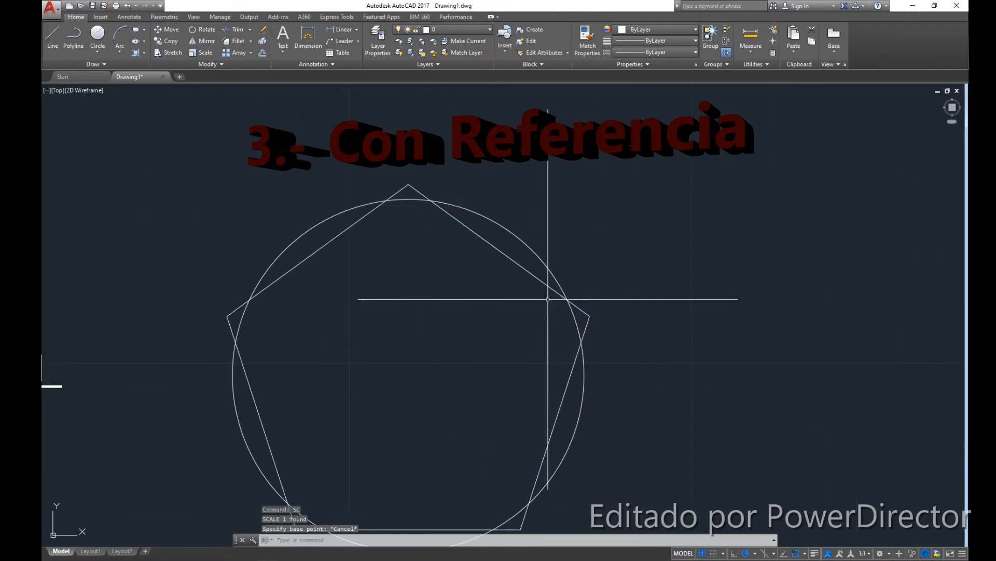
scroll(545, 296, "down", 2)
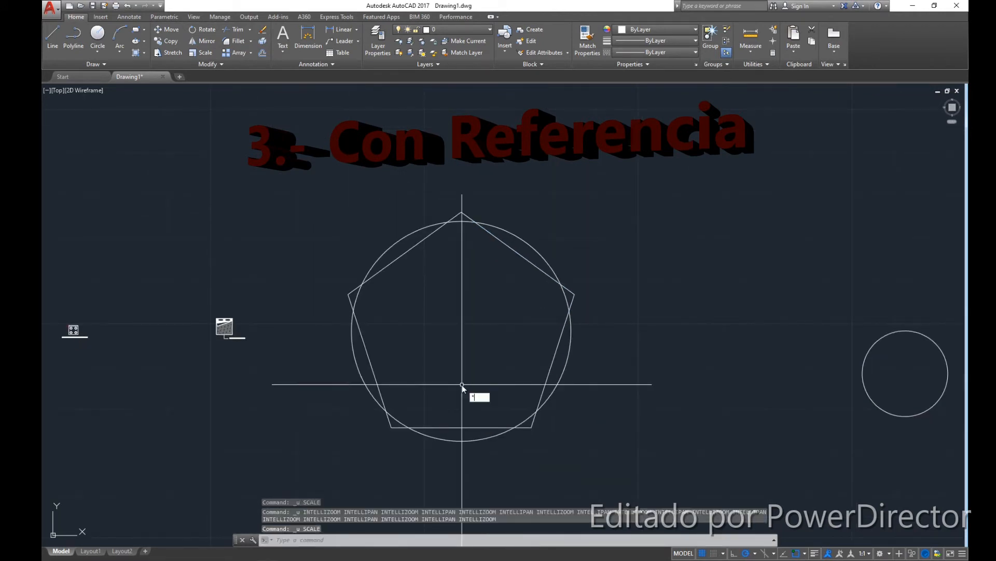
key("Escape")
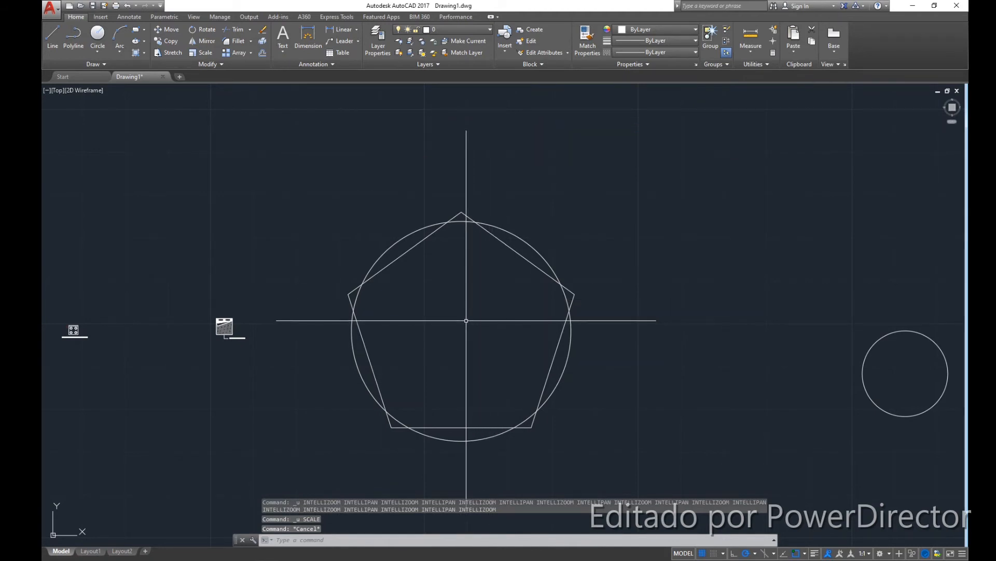
scroll(466, 254, "up", 2)
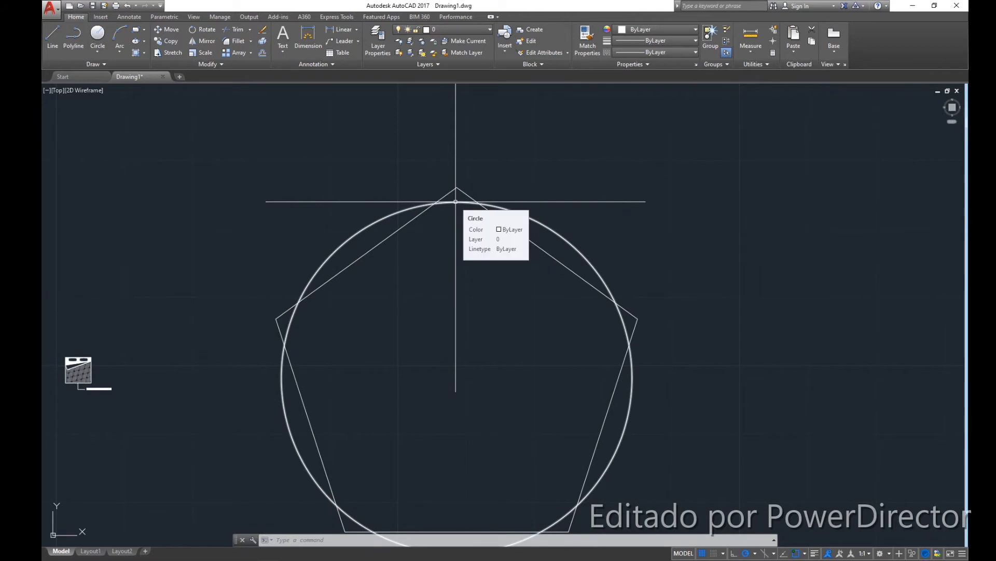
scroll(455, 205, "down", 4)
middle_click_drag(459, 234, 463, 229)
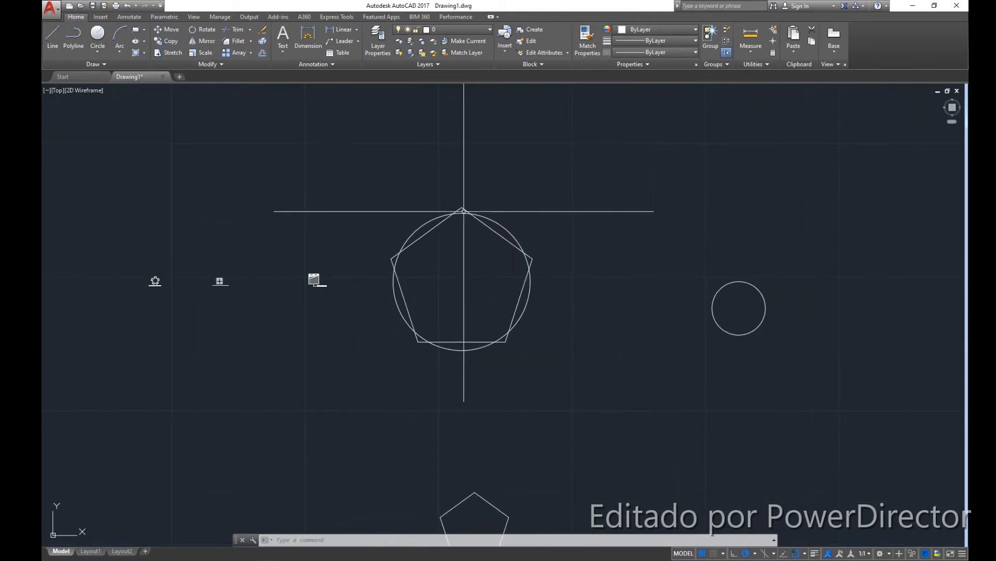
type("l")
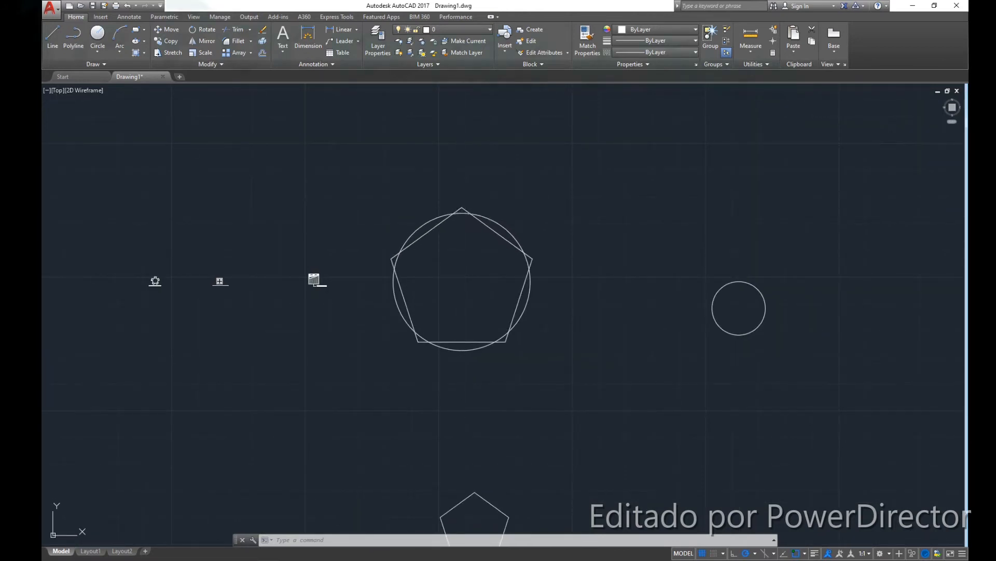
key("Return")
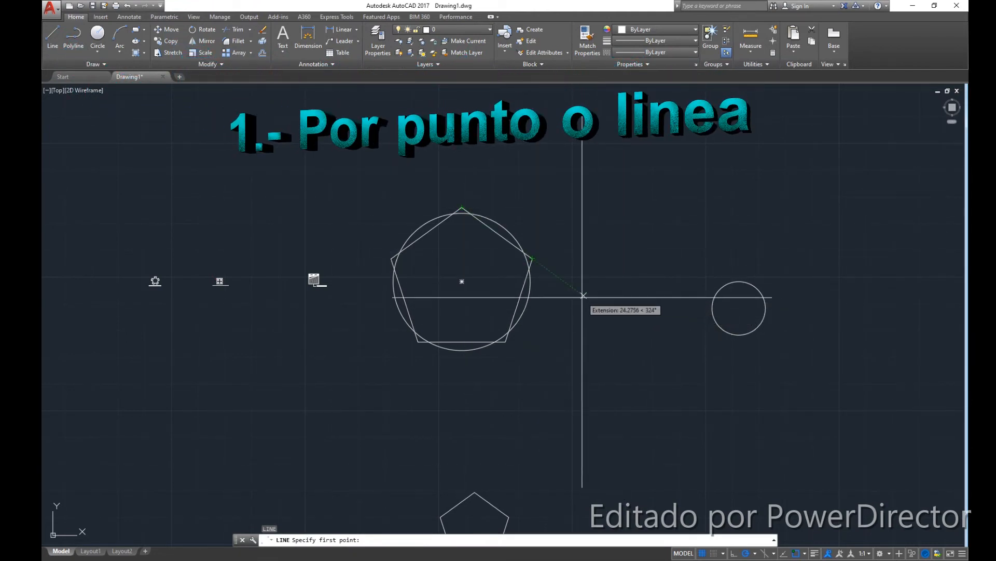
key("Escape")
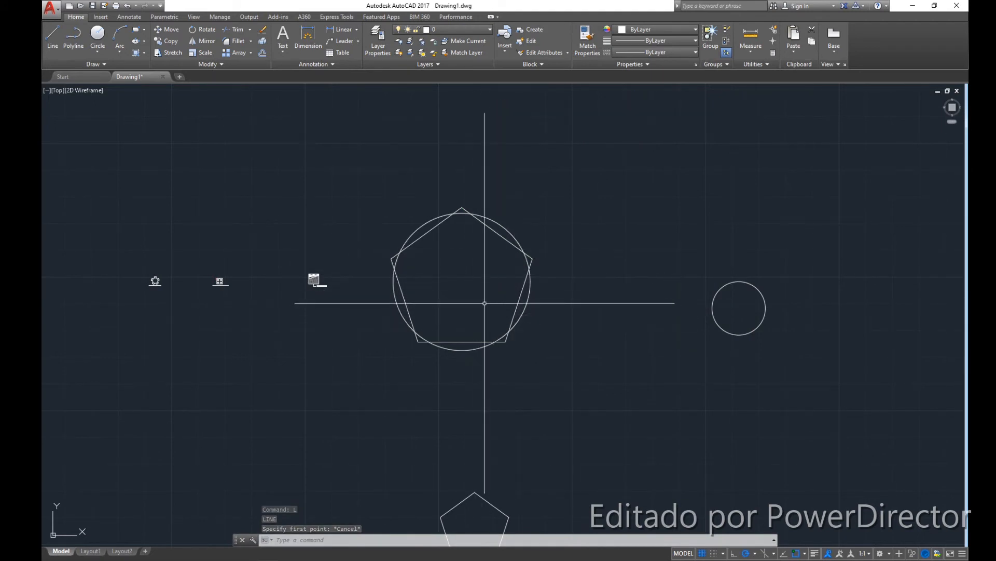
type("MEA")
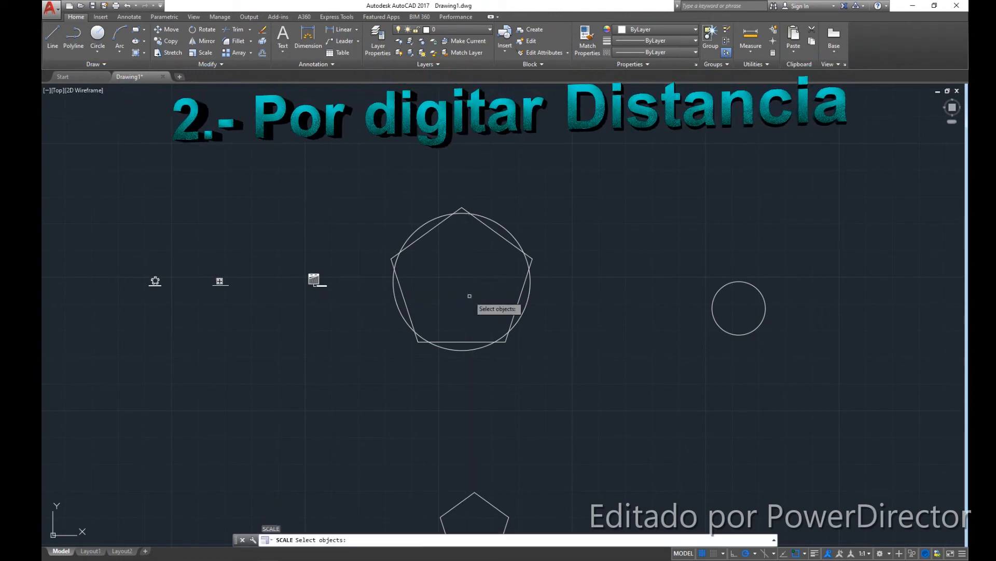
key("Return")
type("D")
key("Return")
scroll(463, 396, "up", 2)
left_click(461, 410)
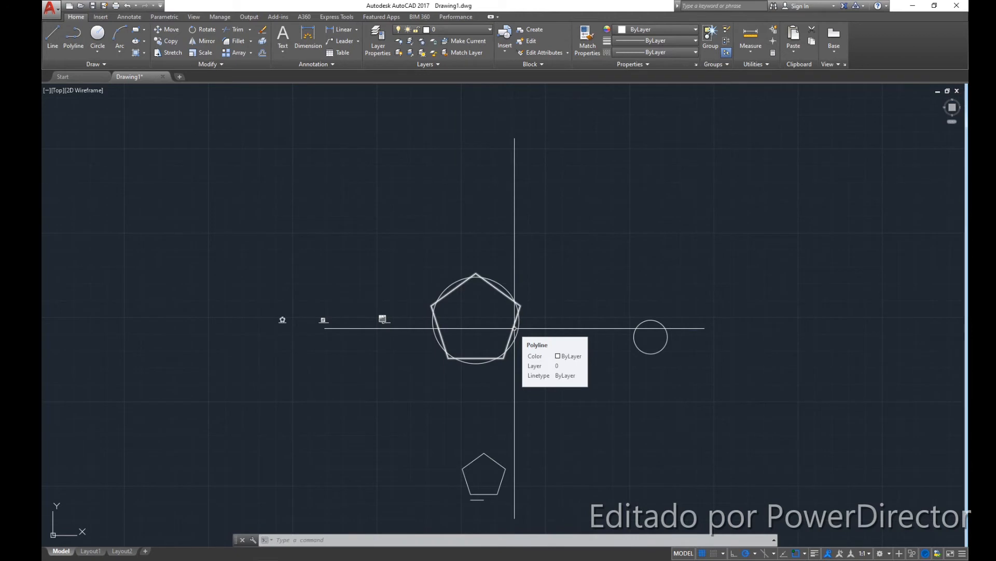
Scale the large pentagon by reference from the circle's centre, using its top vertex as reference length and the circle's top quadrant as new length
scroll(514, 328, "up", 5)
middle_click_drag(539, 305, 549, 280)
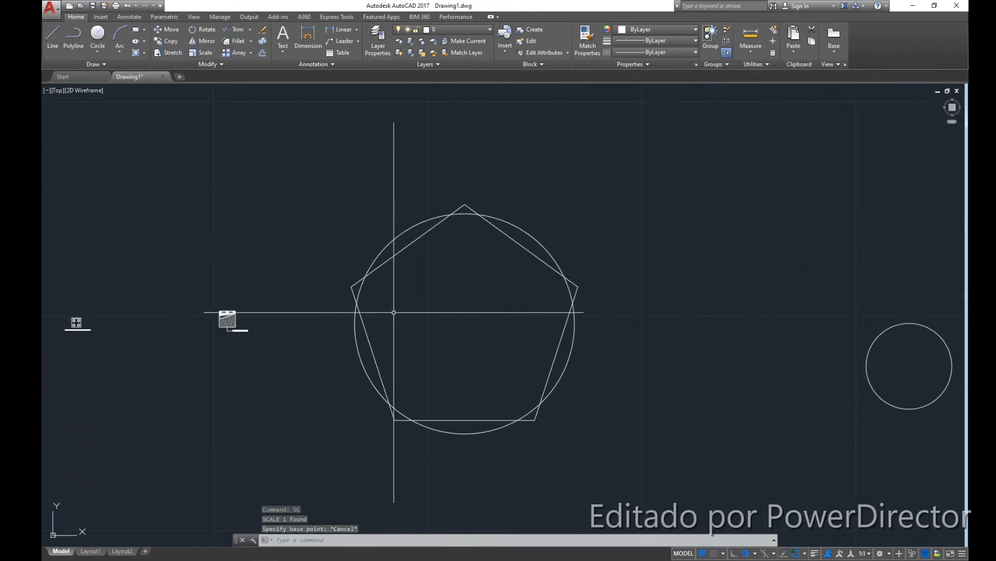
scroll(487, 268, "down", 2)
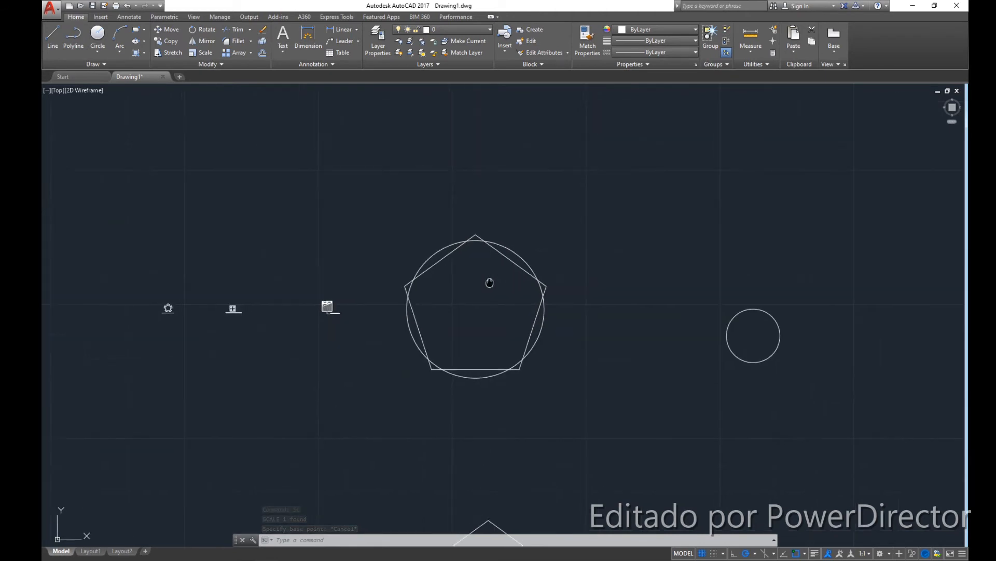
scroll(489, 283, "up", 2)
left_click(529, 287)
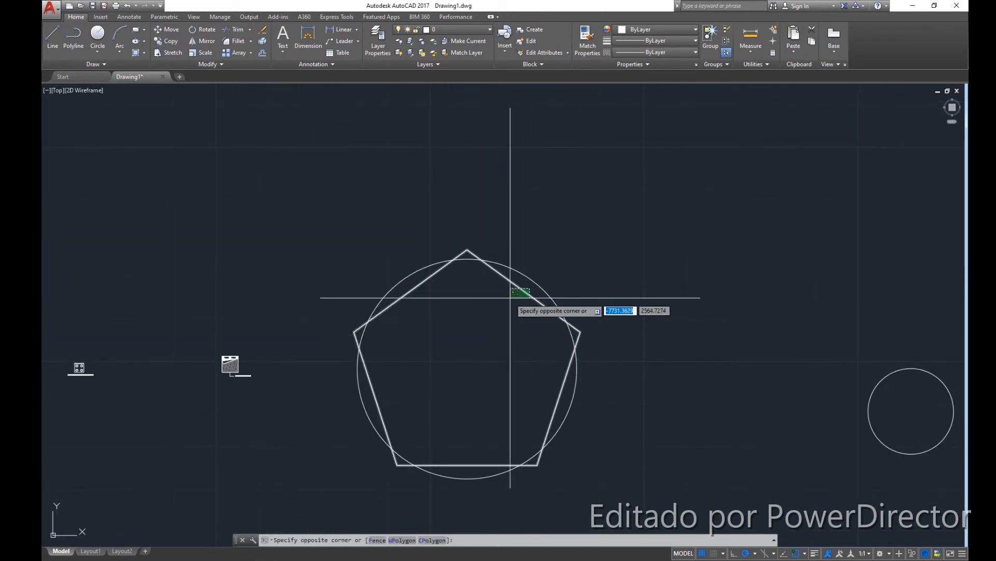
left_click(512, 295)
middle_click_drag(474, 389, 475, 364)
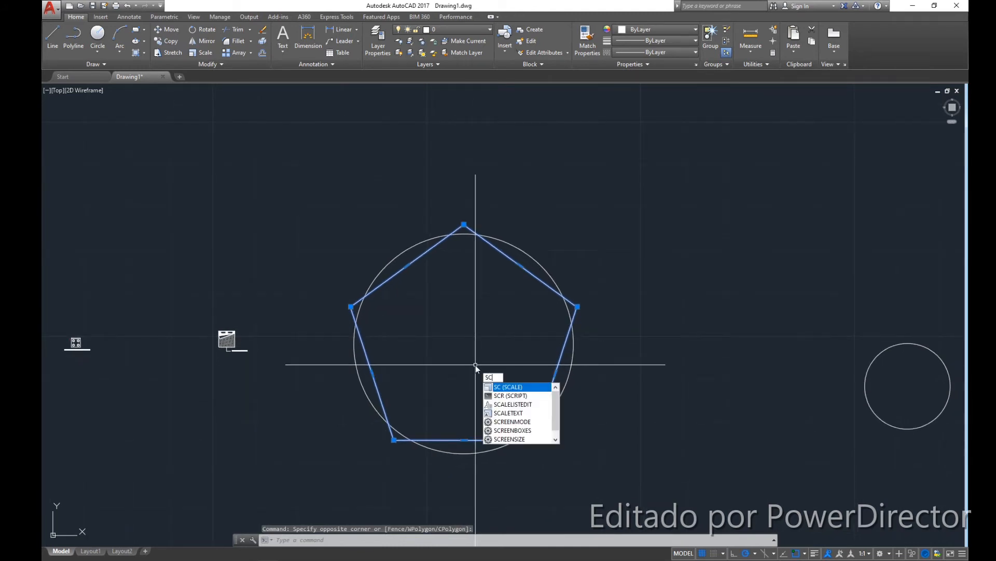
key("Return")
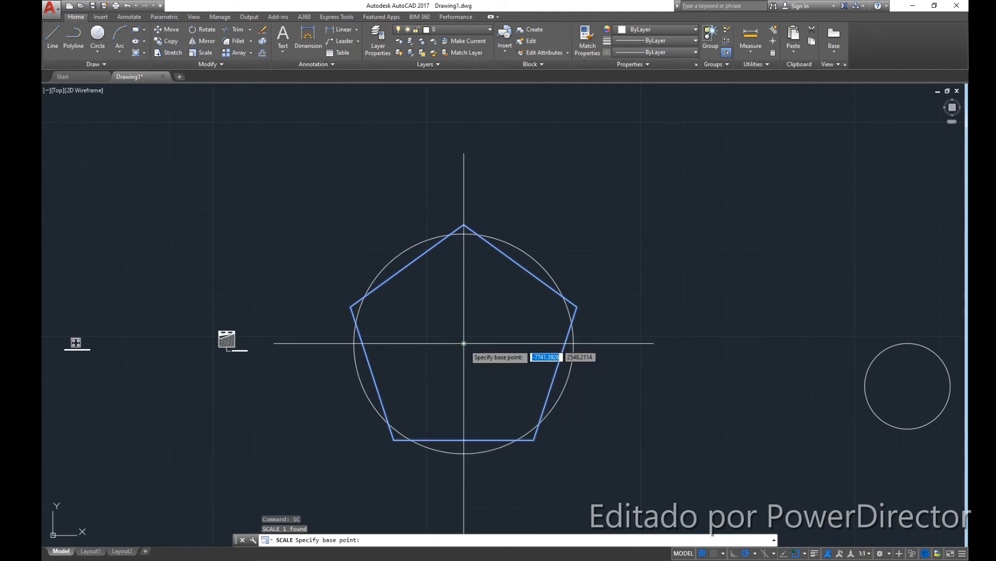
left_click(464, 343)
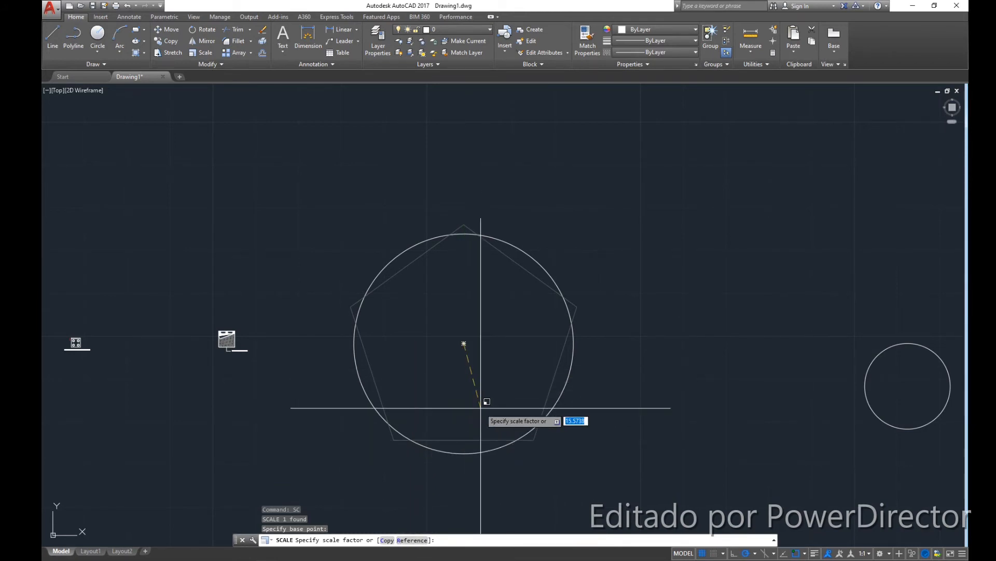
type("r")
key("Return")
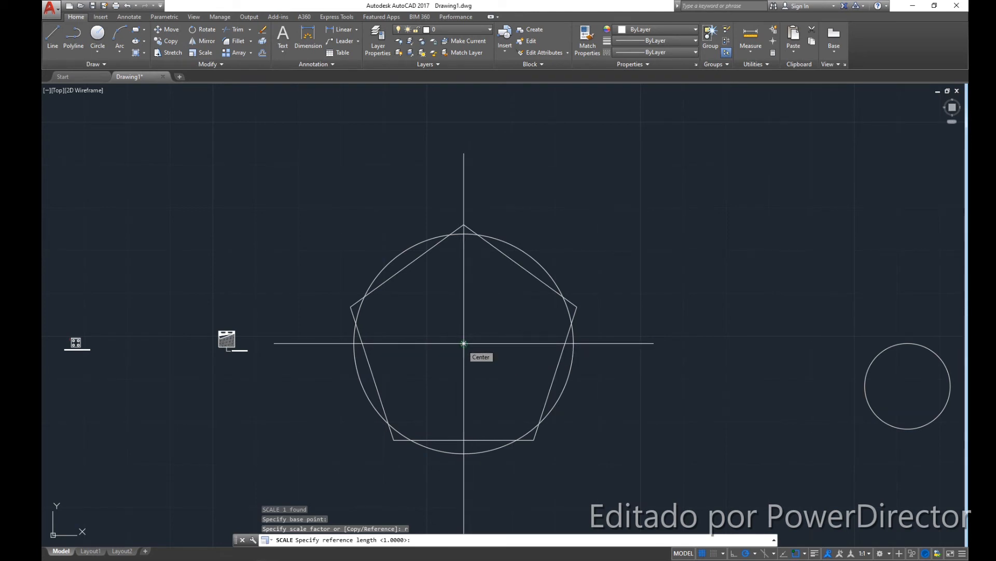
left_click(463, 343)
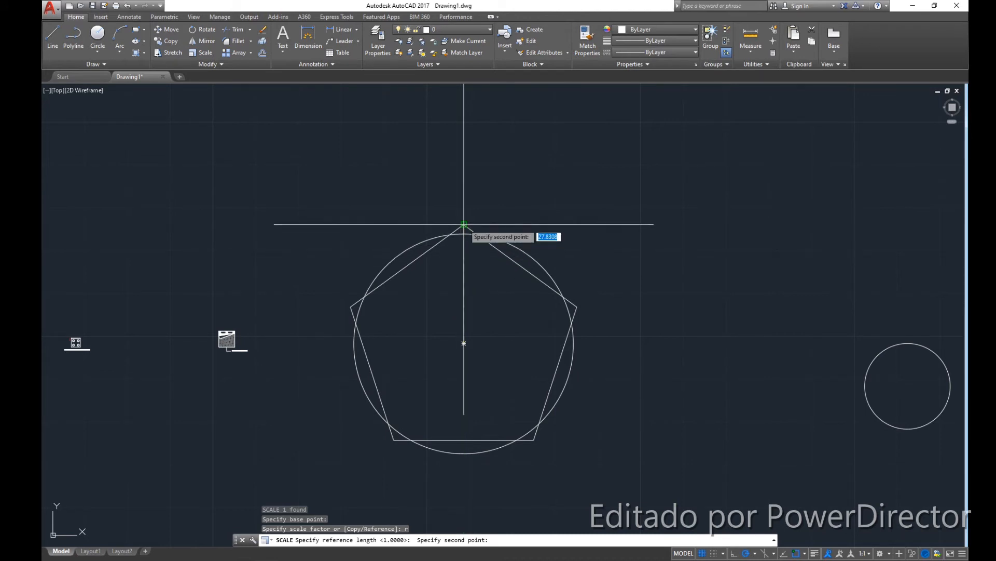
scroll(464, 224, "up", 2)
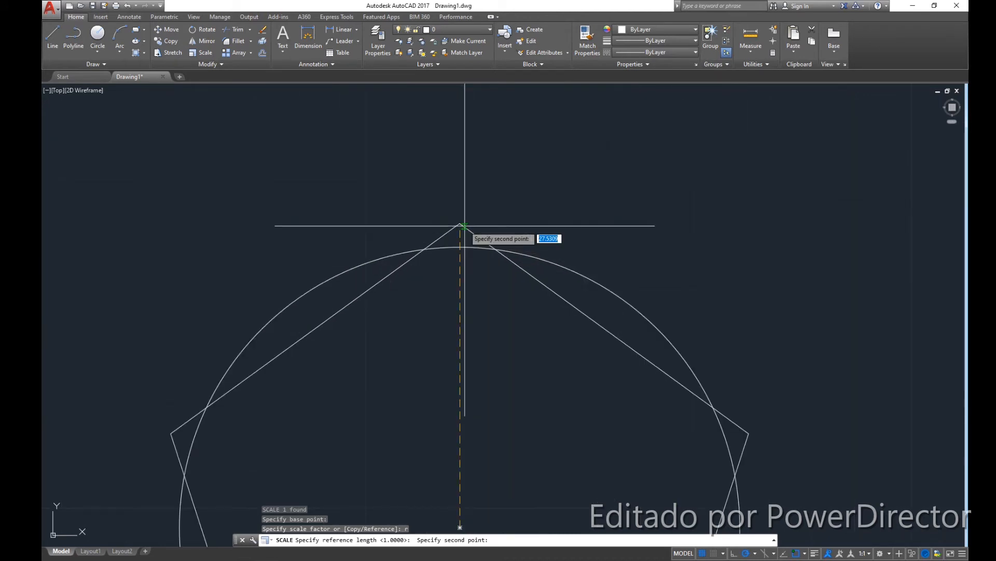
scroll(463, 225, "up", 2)
left_click(460, 223)
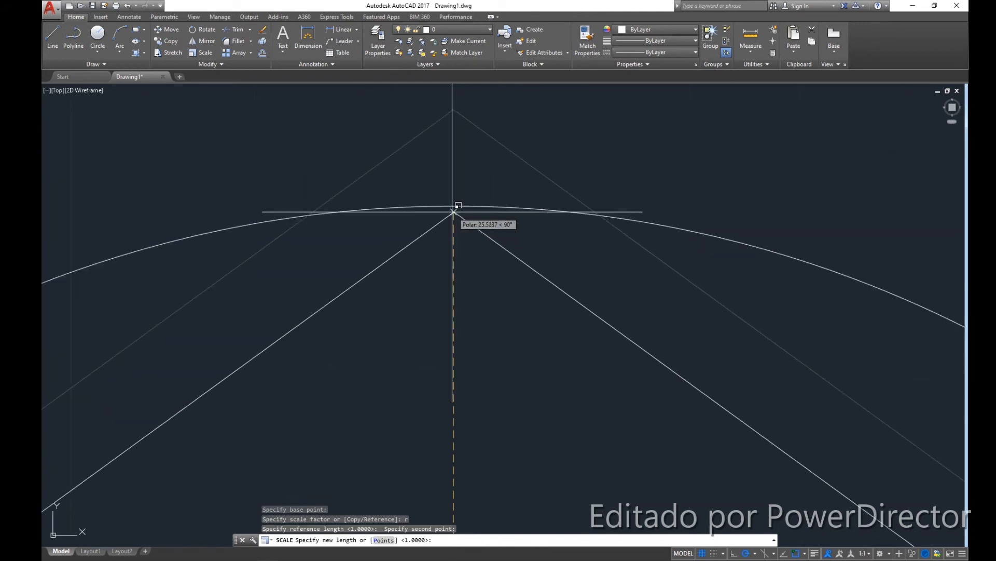
left_click(454, 207)
scroll(454, 207, "down", 10)
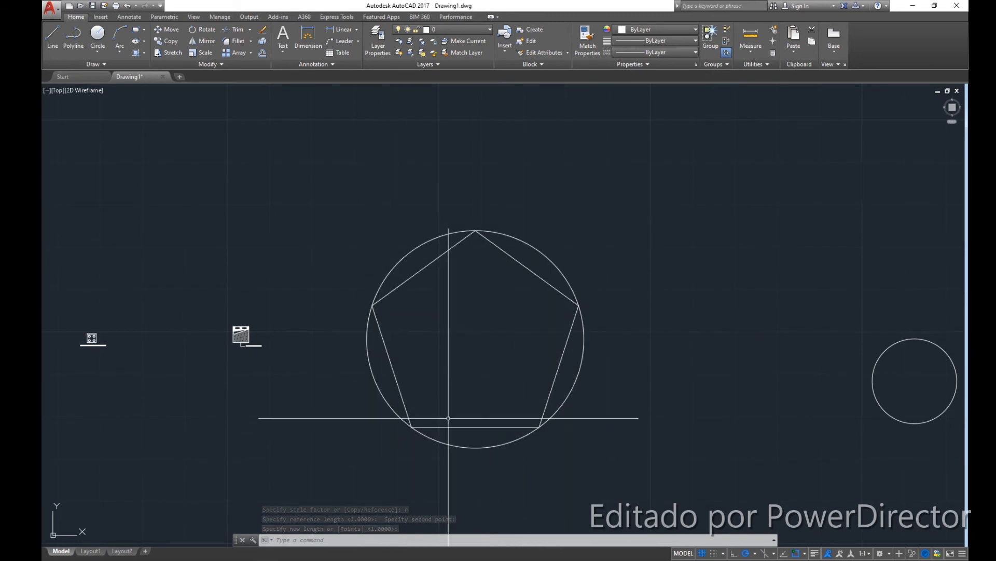
Measure the distance from the large circle's centre to the pentagon's top vertex
middle_click_drag(480, 272, 448, 234)
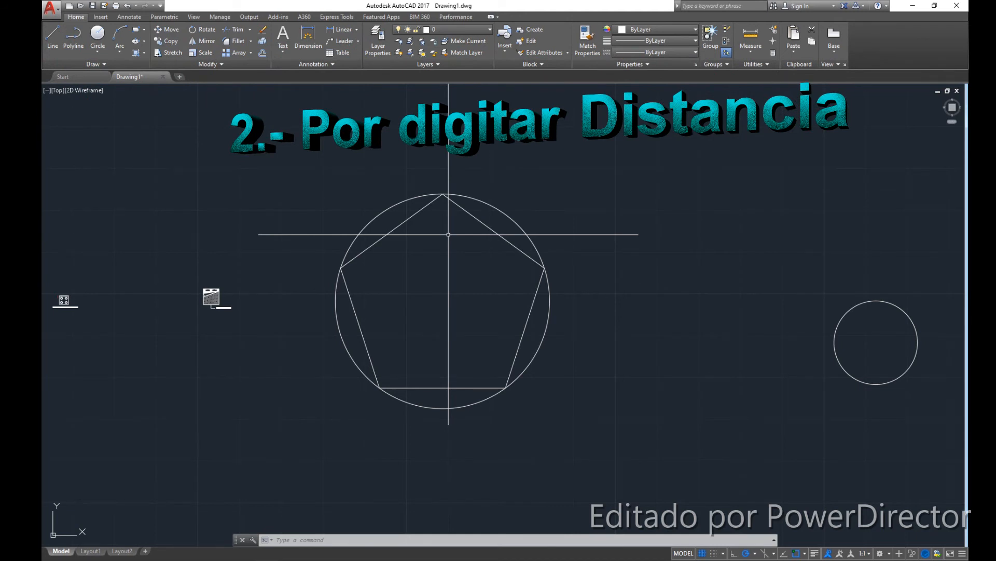
scroll(447, 232, "down", 2)
scroll(447, 232, "up", 2)
scroll(471, 232, "down", 3)
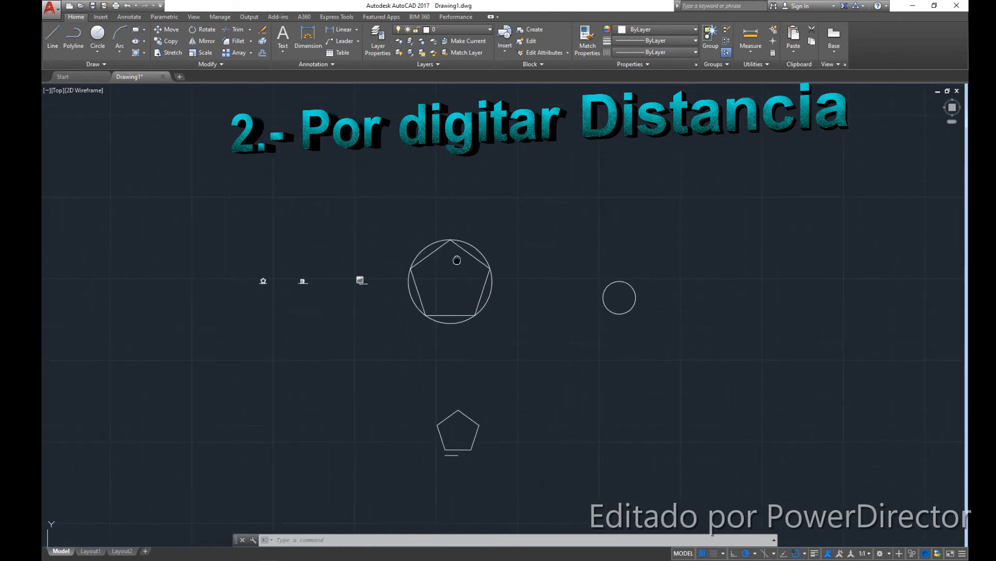
scroll(456, 263, "up", 2)
mouse_move(438, 400)
middle_mouse_down()
mouse_move(437, 285)
mouse_move(441, 436)
mouse_move(445, 401)
middle_mouse_up()
scroll(470, 298, "up", 3)
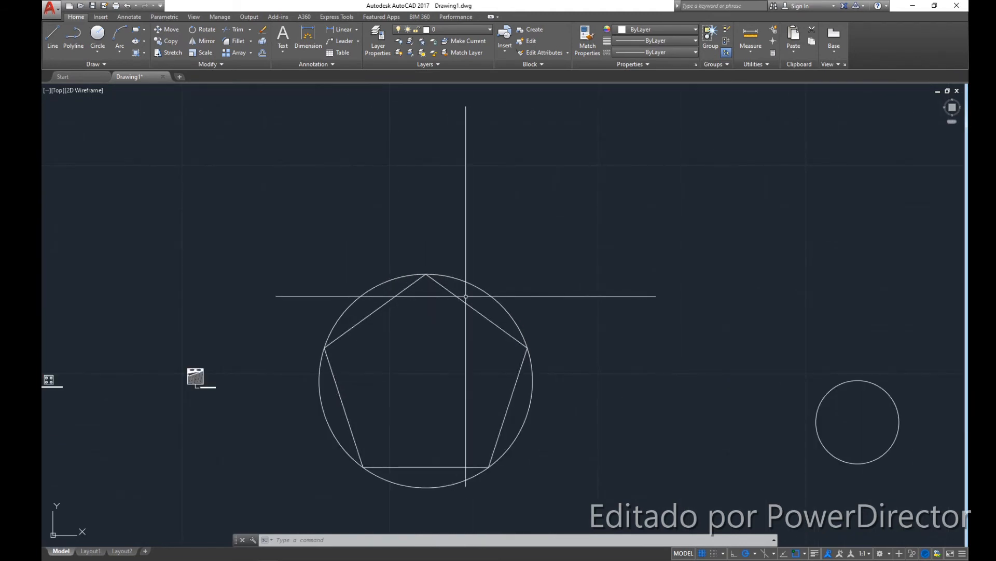
left_click(466, 295)
left_click(467, 292)
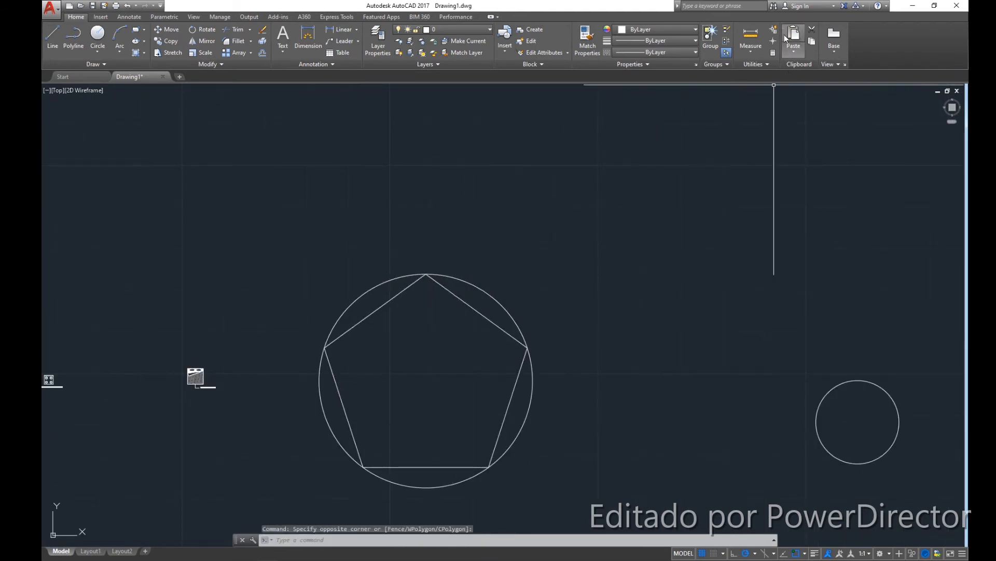
type("mea")
key("Return")
key("Return")
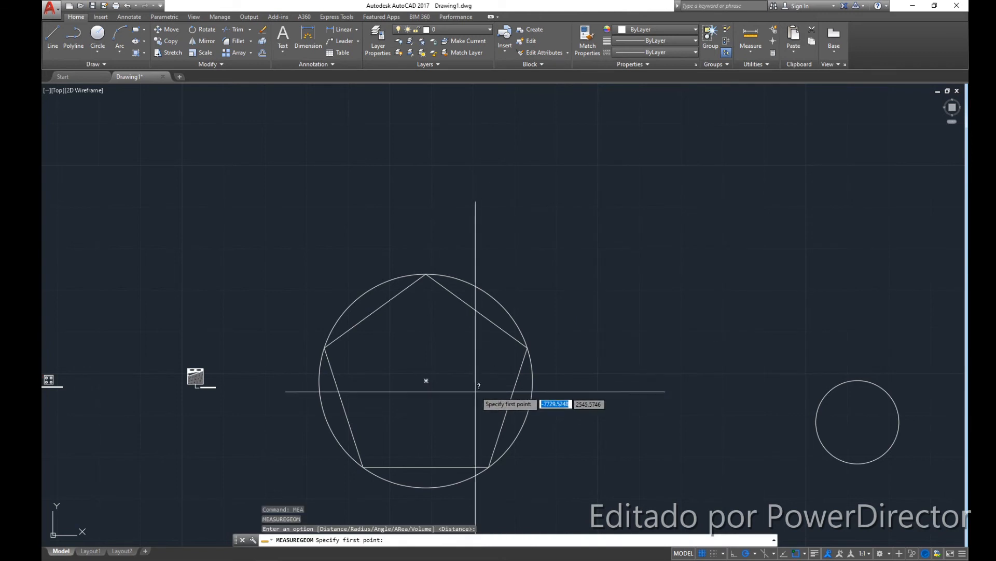
left_click(429, 381)
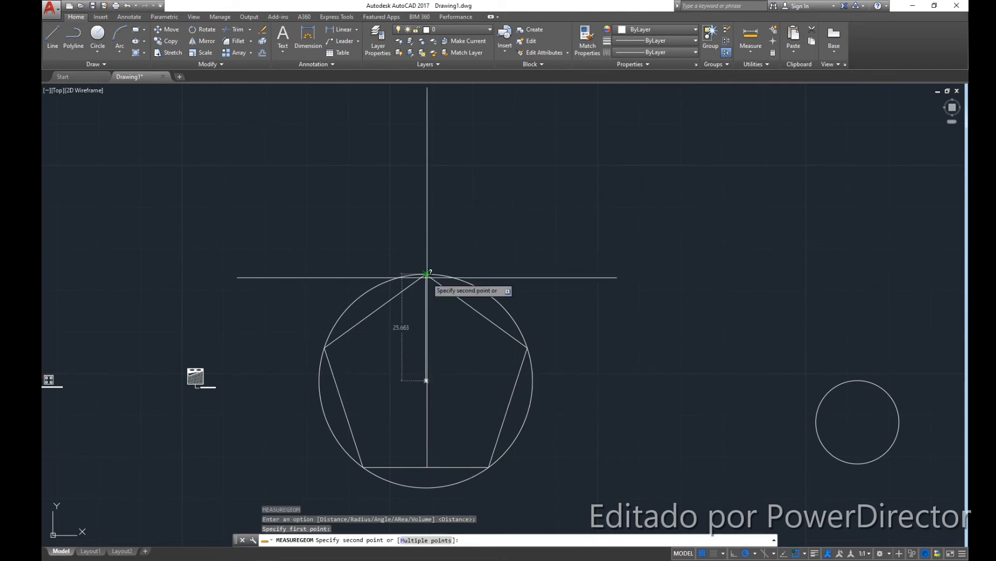
key("Escape")
Scale the pentagon by reference from the circle's centre, taking centre to top vertex as reference length and entering a new length of 40
scroll(509, 305, "down", 2)
scroll(467, 303, "up", 2)
left_click(484, 301)
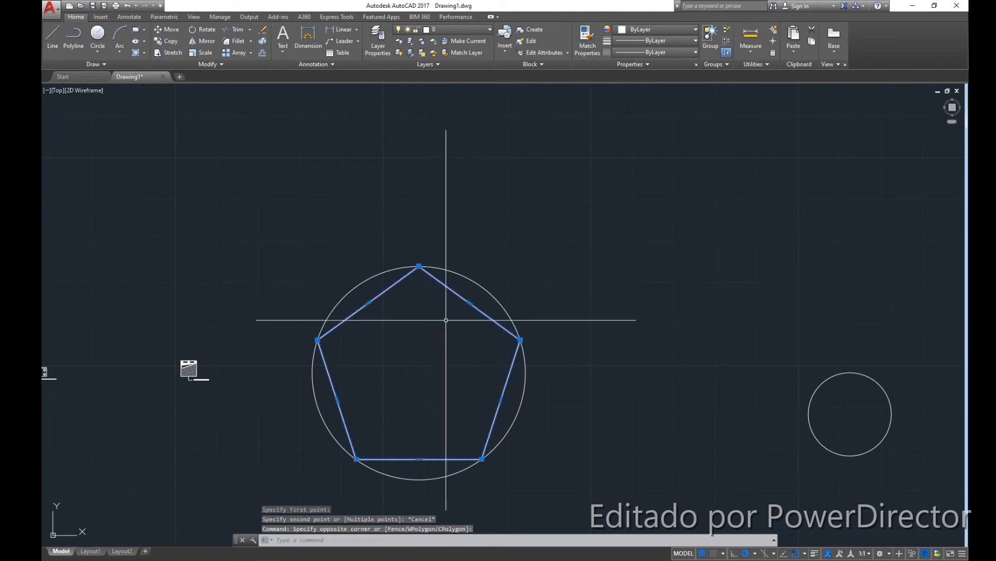
type("sc")
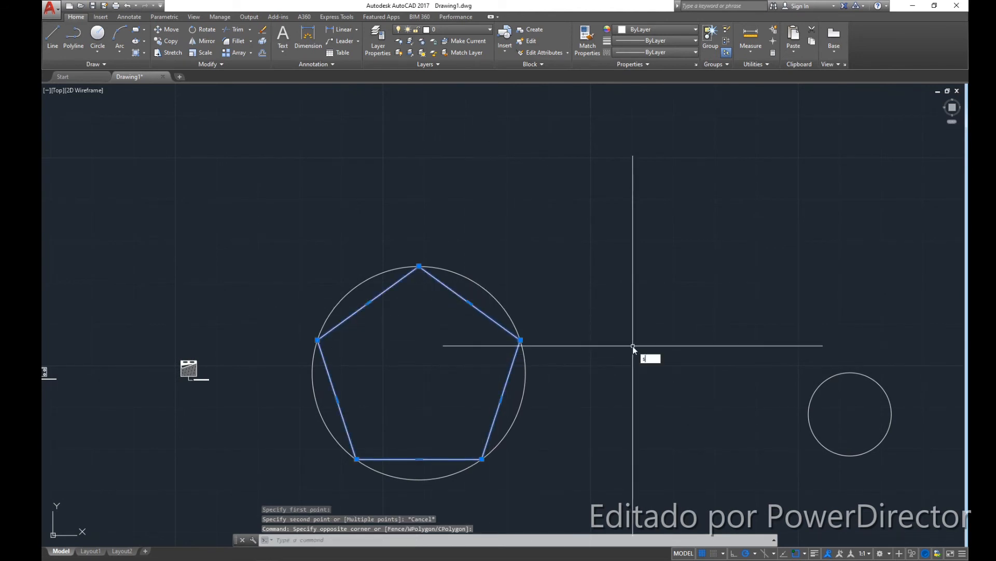
key("Return")
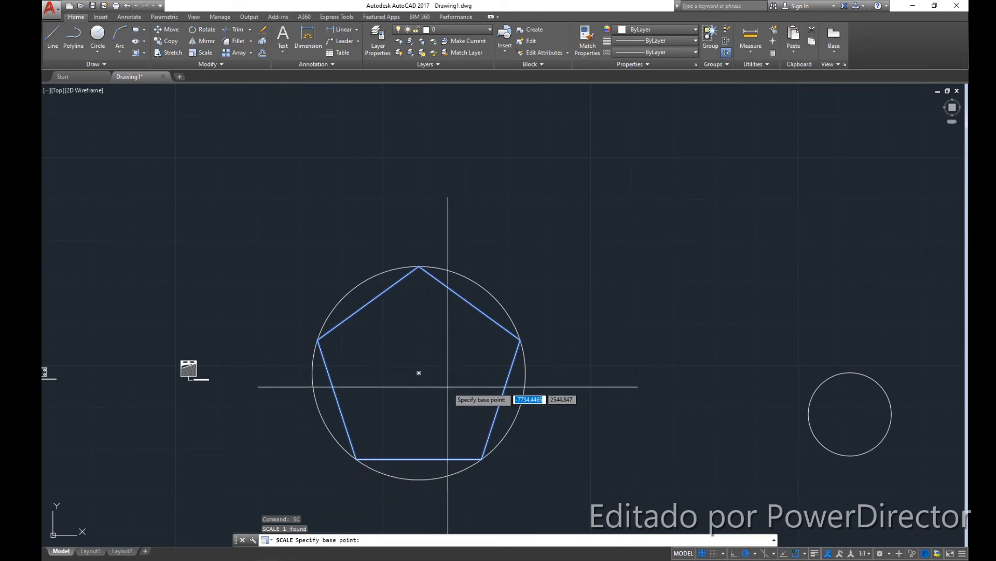
left_click(419, 374)
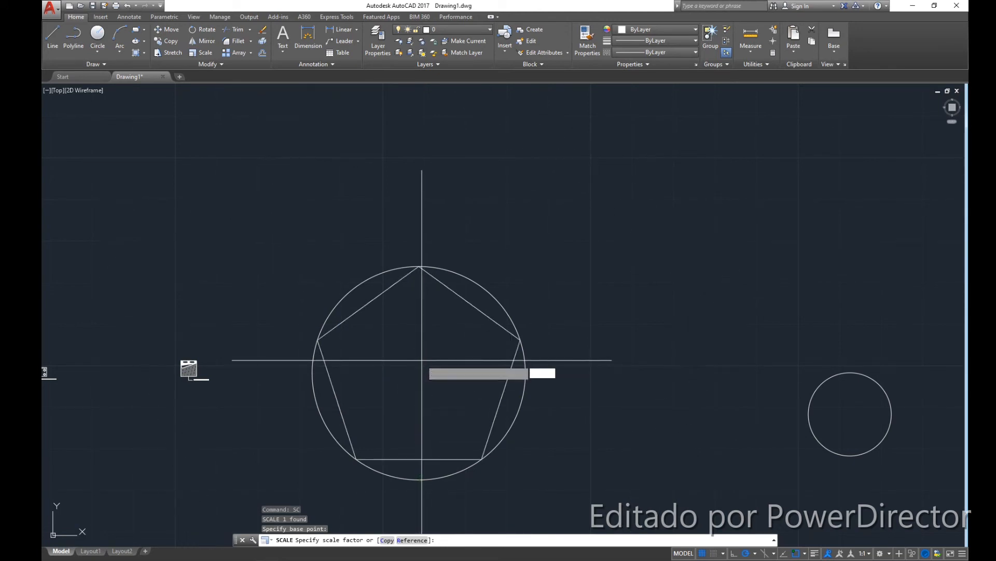
type("r")
key("Return")
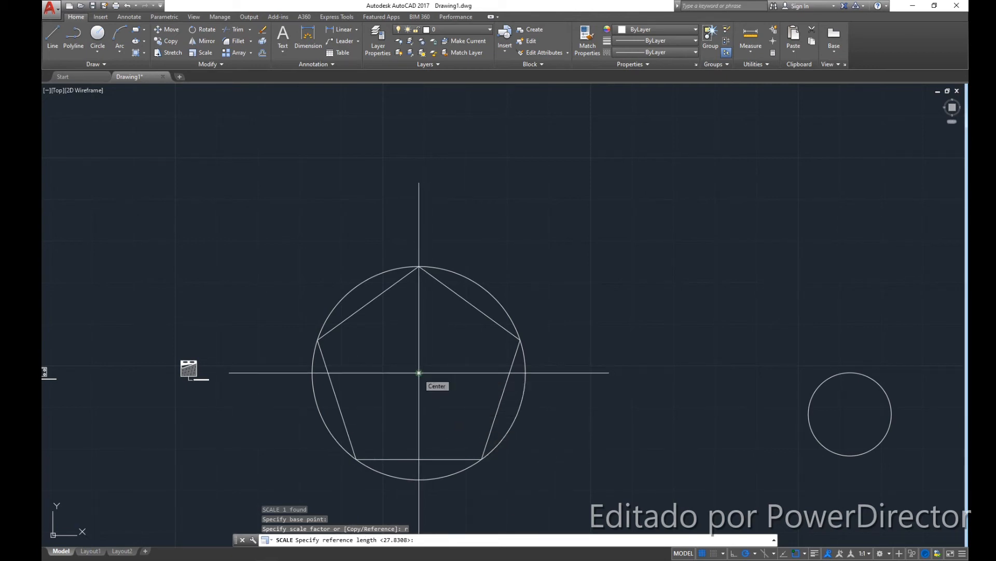
left_click(418, 372)
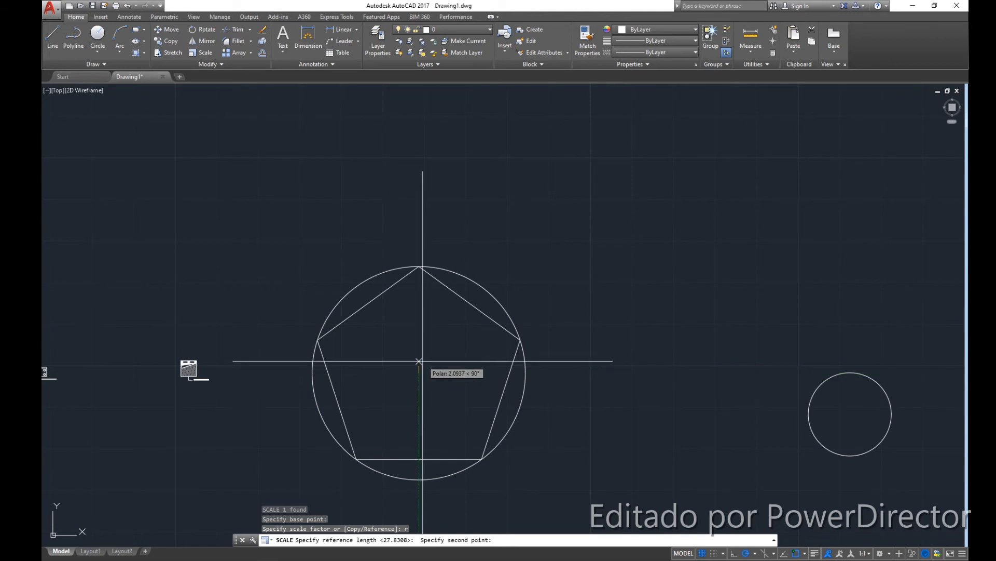
left_click(418, 266)
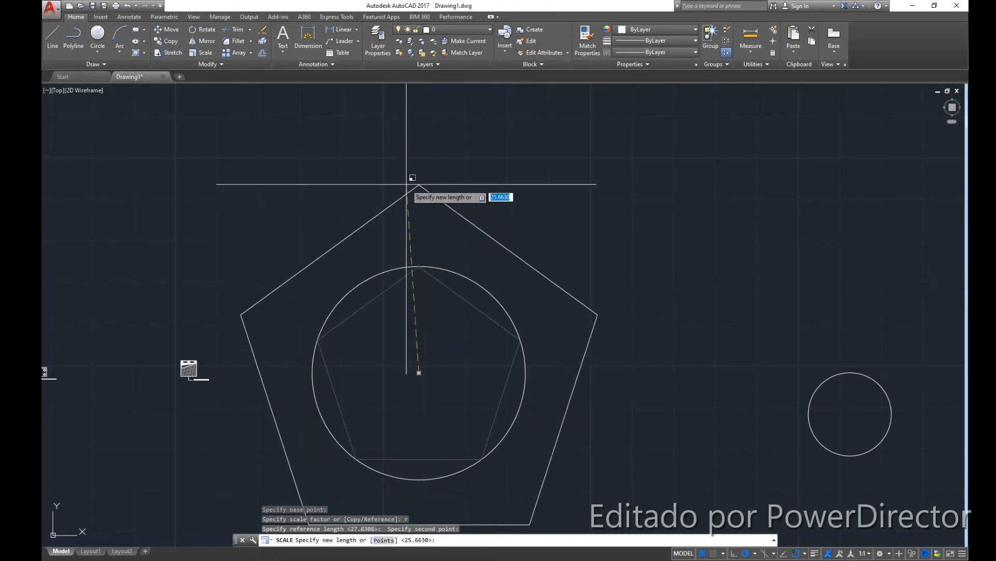
middle_click_drag(411, 186, 418, 210)
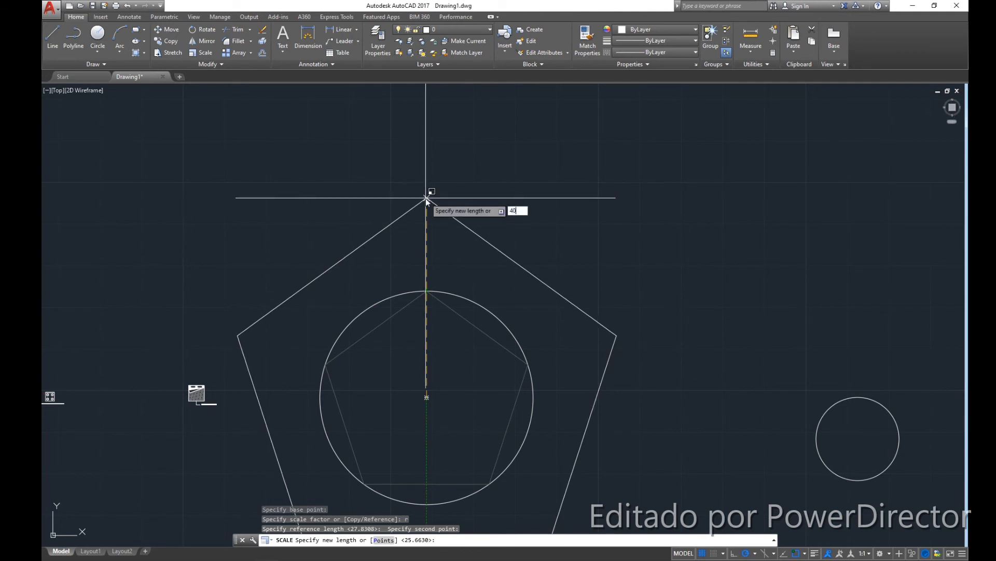
key("Return")
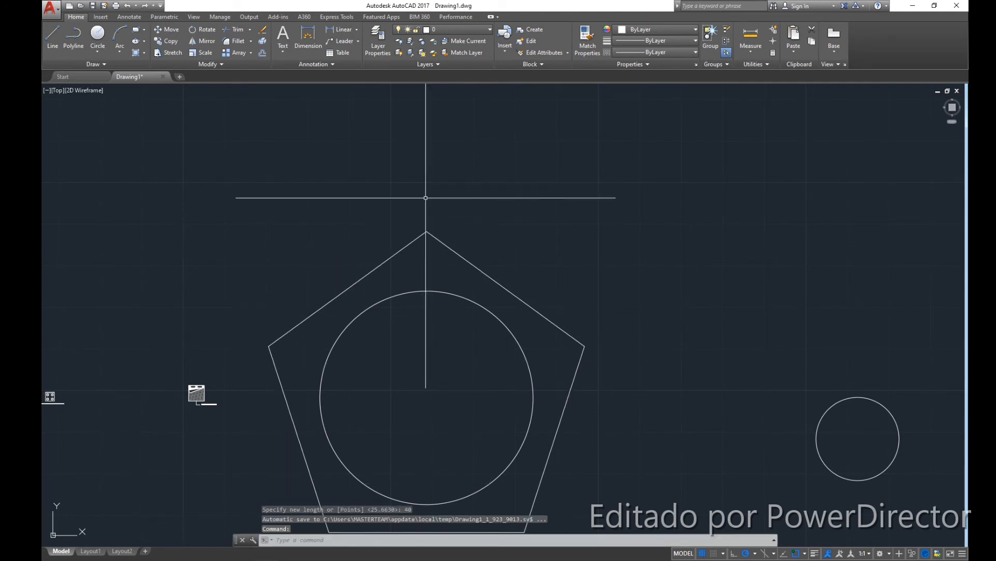
Measure the distance from the large circle's centre to its top quadrant inside the enlarged pentagon
type("m")
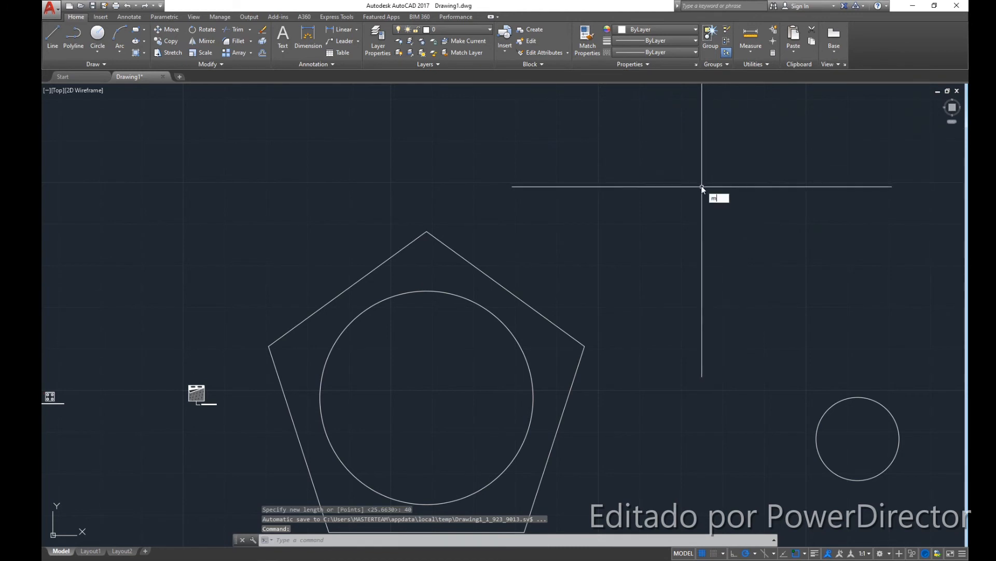
type("ea")
key("Return")
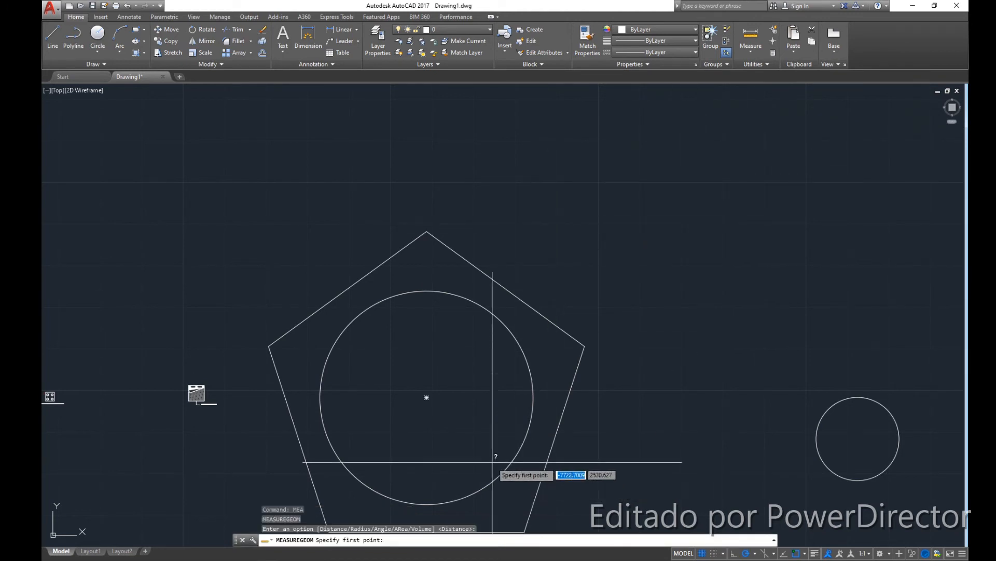
left_click(426, 397)
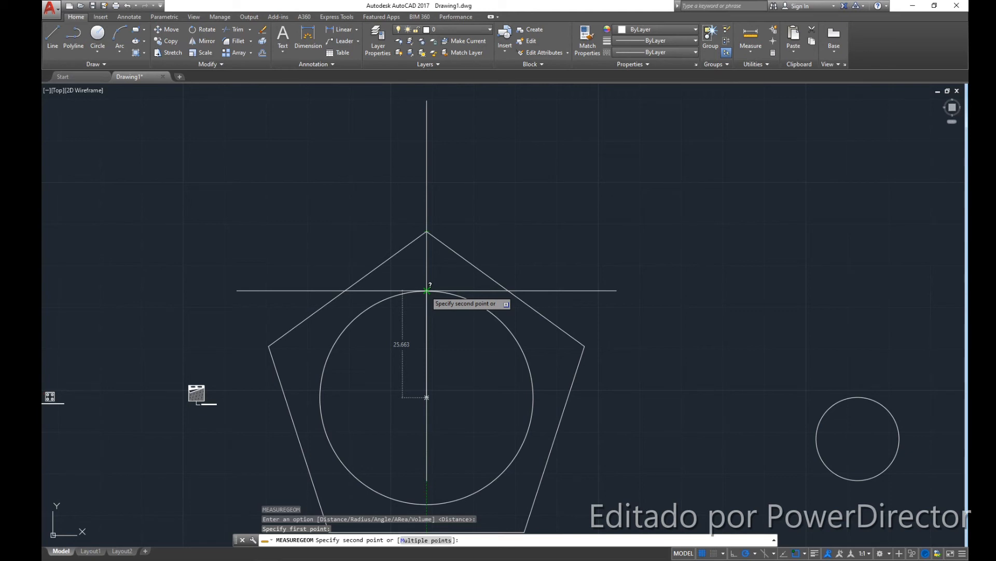
key("Escape")
scroll(472, 214, "down", 5)
scroll(472, 214, "up", 2)
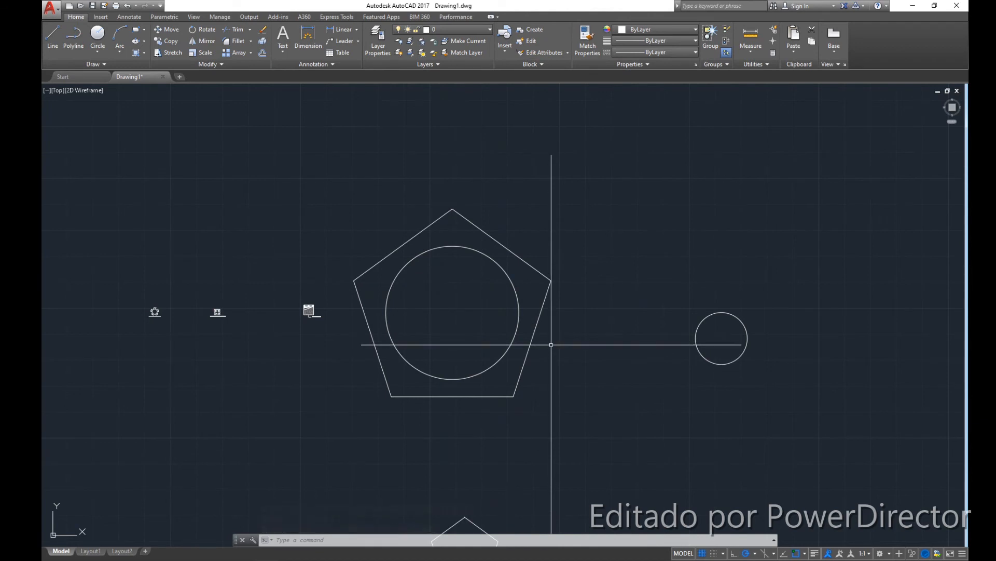
scroll(550, 346, "down", 6)
scroll(474, 301, "up", 3)
mouse_move(474, 301)
middle_mouse_down()
mouse_move(497, 334)
mouse_move(477, 324)
mouse_move(489, 378)
middle_mouse_up()
scroll(472, 317, "up", 2)
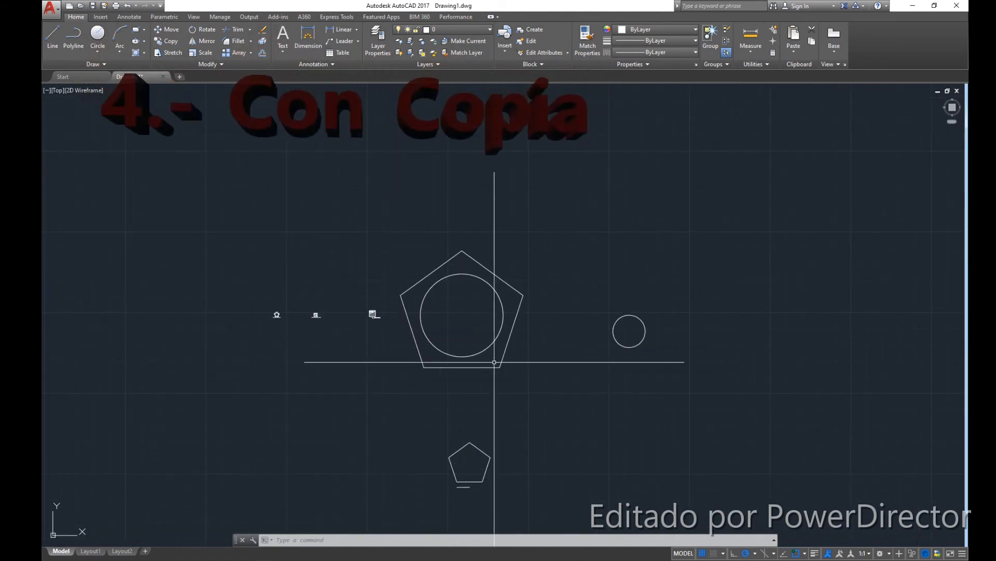
scroll(514, 339, "up", 2)
middle_click_drag(524, 288, 530, 301)
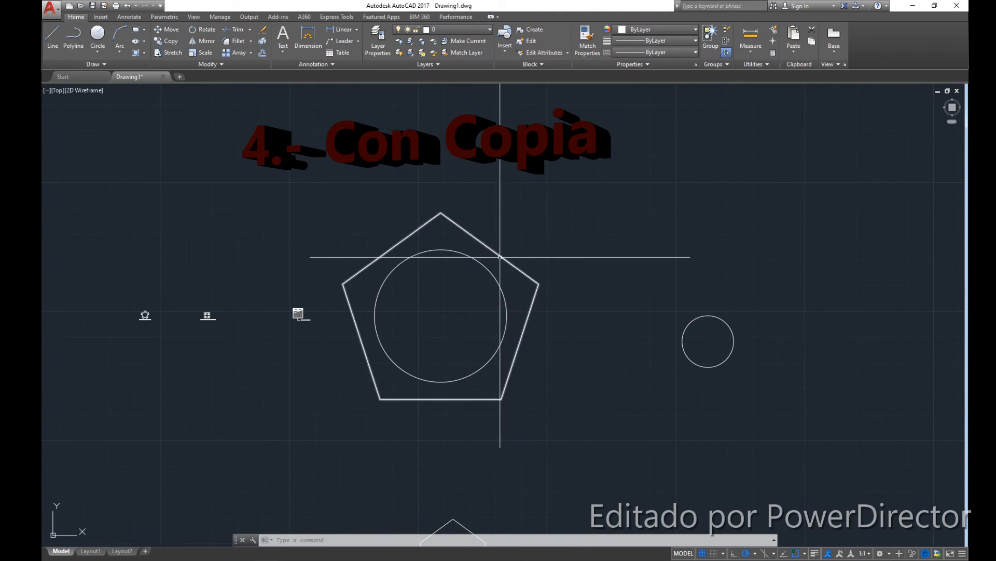
left_click(475, 239)
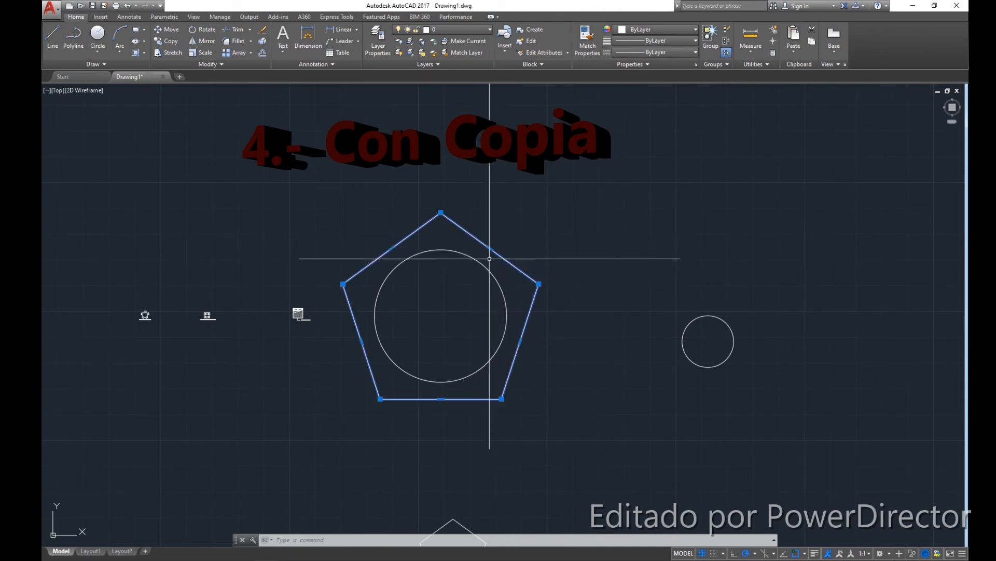
left_click(504, 252)
key("Escape")
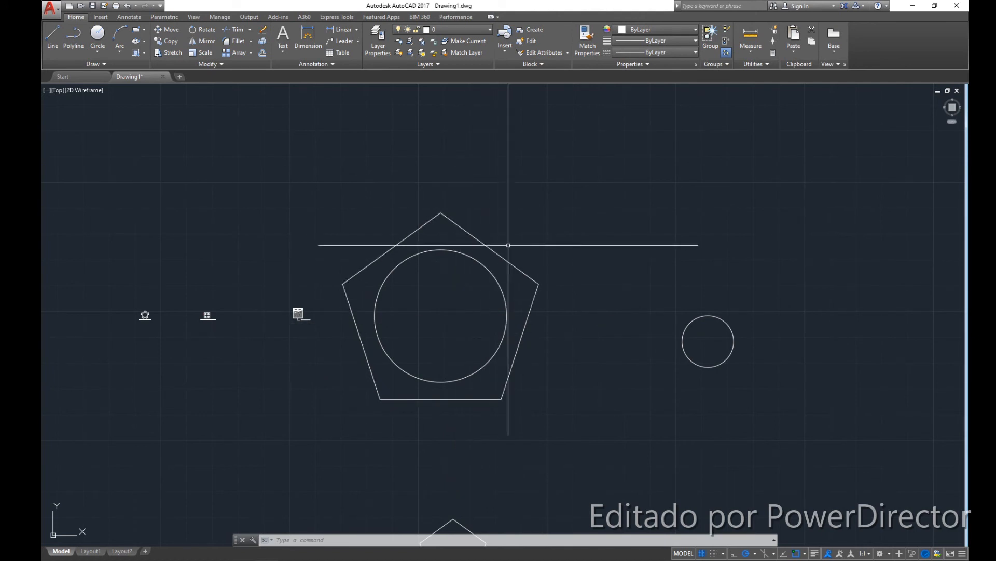
Scale a copy of the pentagon from the circle's centre, using centre to top vertex as reference length and the circle's top quadrant as new length
left_click(546, 309)
left_click(519, 311)
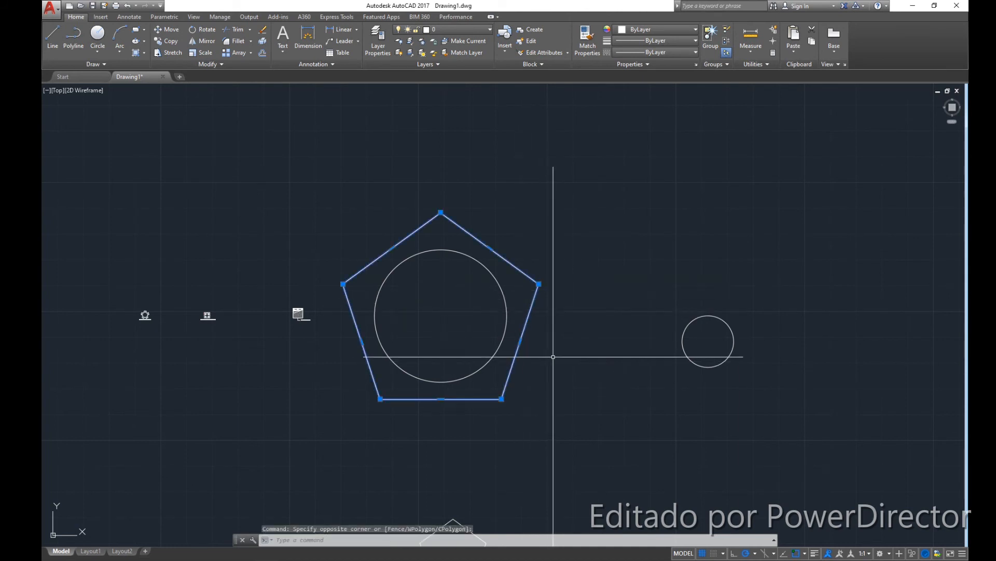
type("SC")
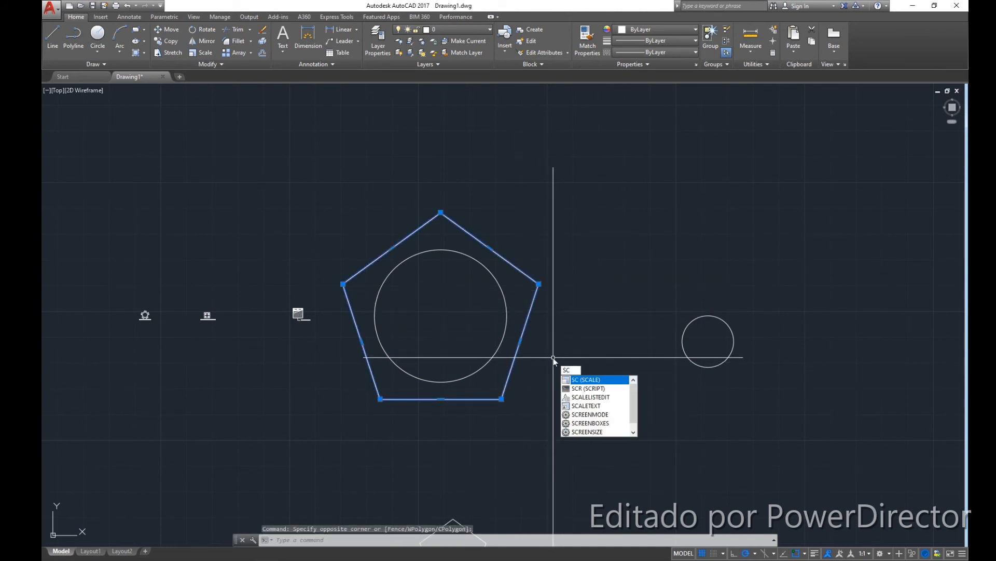
key("Return")
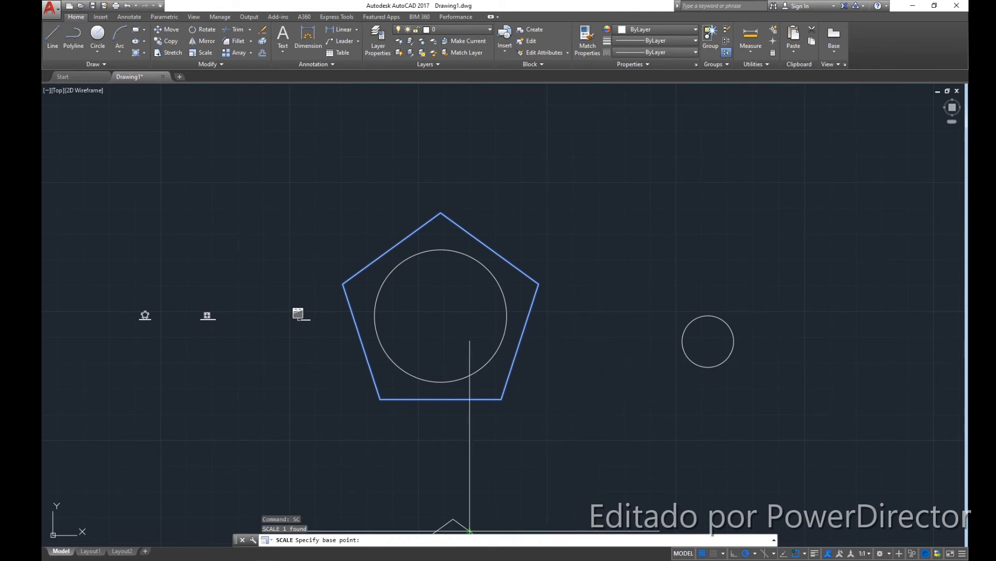
left_click(441, 315)
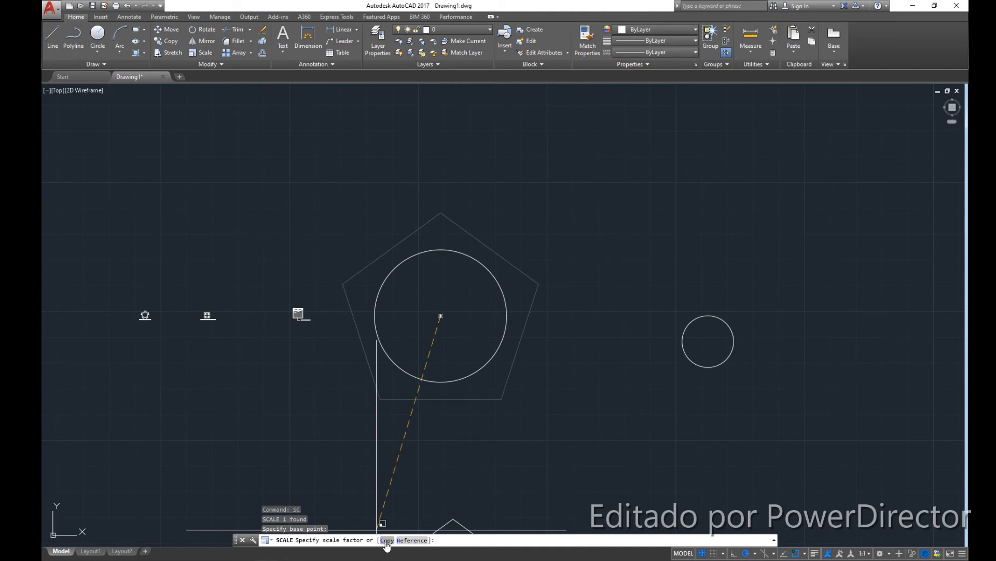
left_click(386, 540)
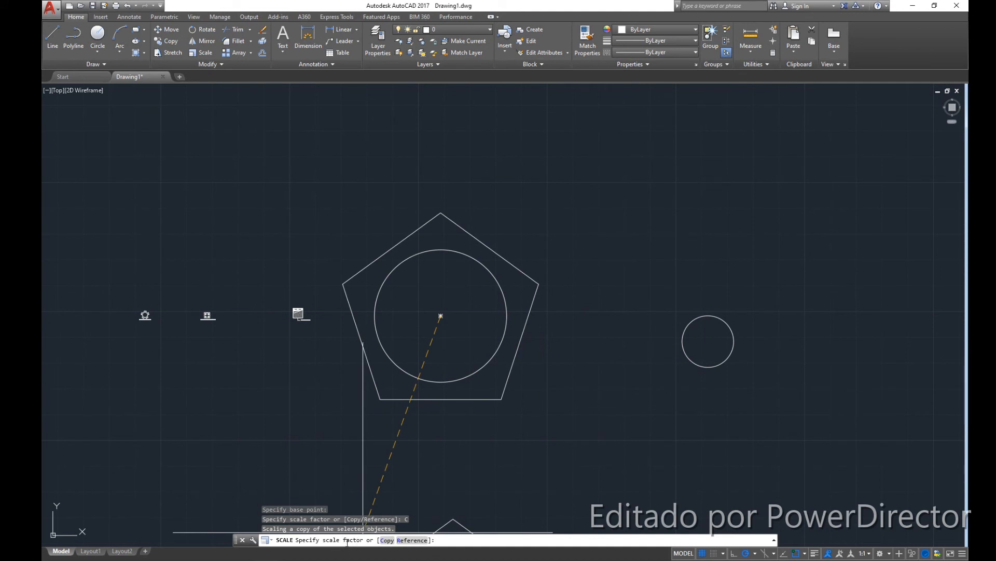
left_click(413, 540)
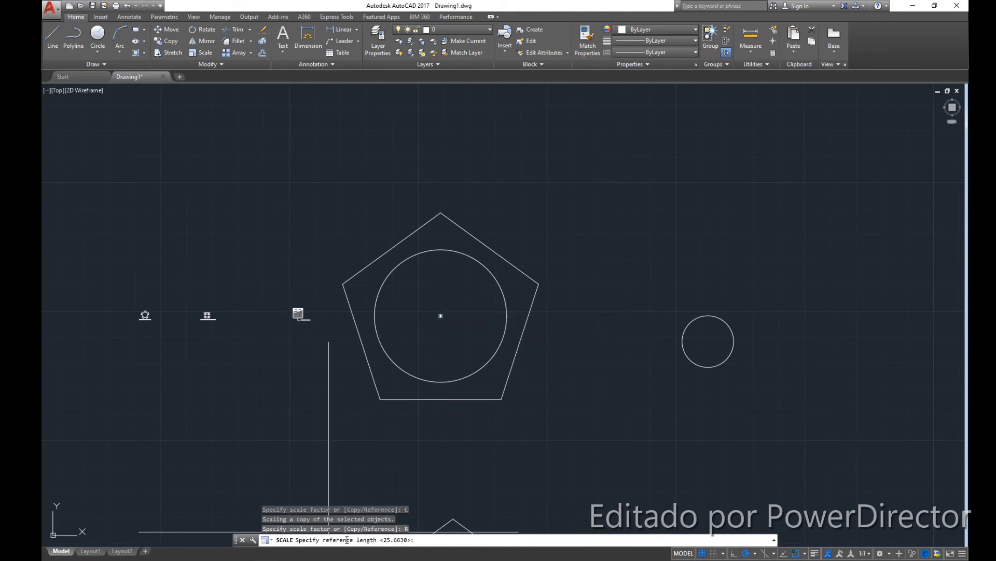
left_click(441, 315)
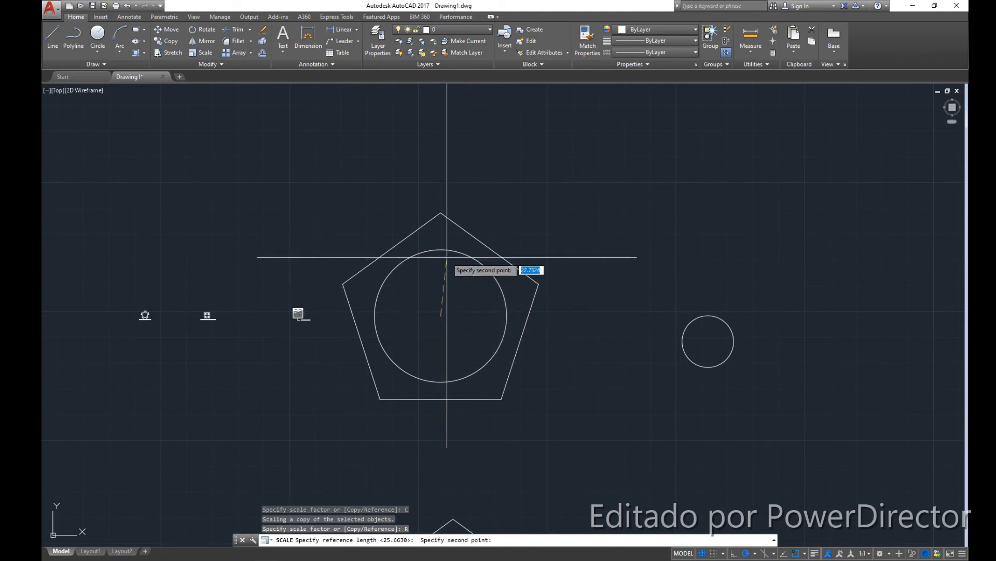
left_click(441, 211)
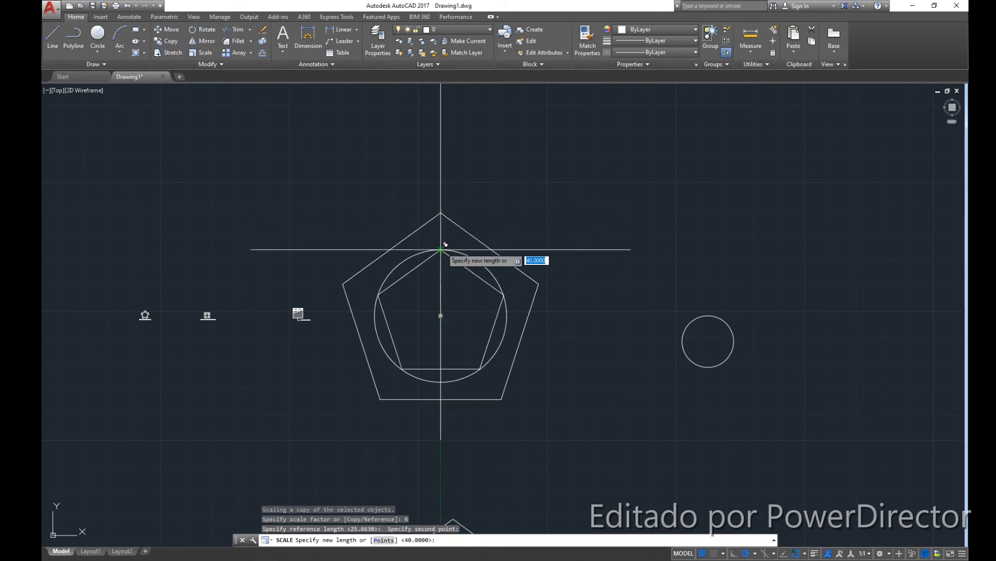
scroll(445, 244, "up", 5)
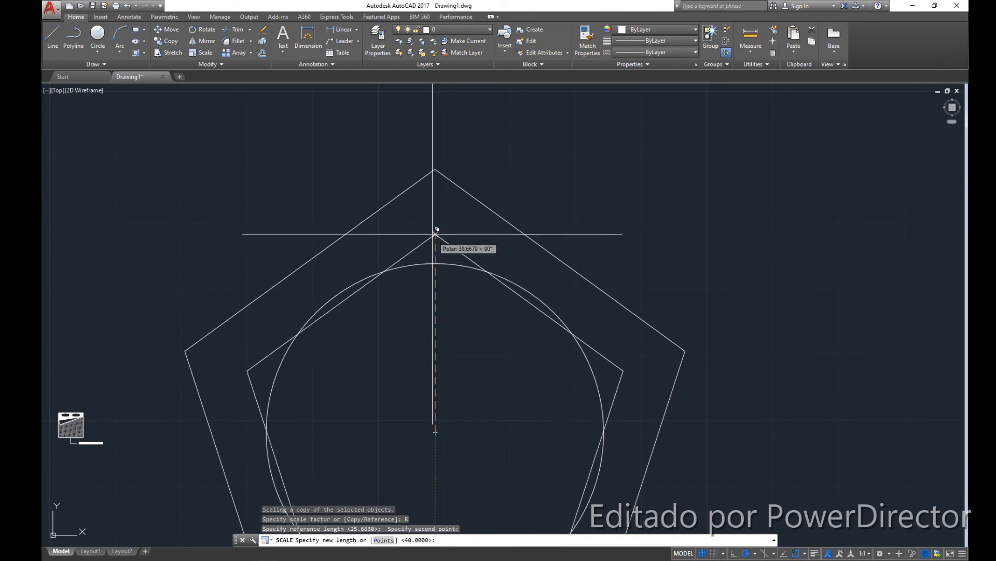
left_click(435, 263)
scroll(474, 327, "down", 5)
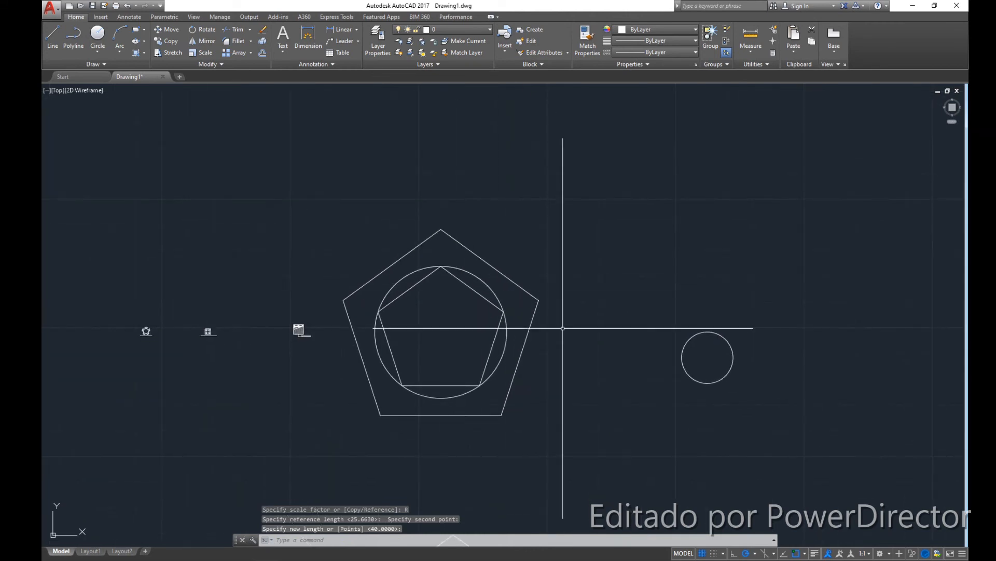
Select the outer and inner pentagons to check them as separate objects, and clear the selection
left_click(538, 302)
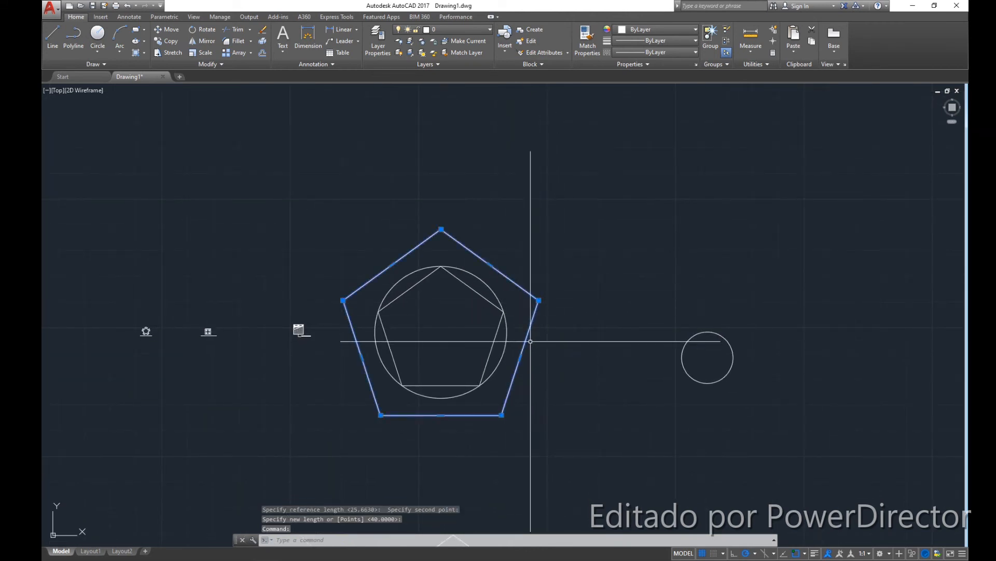
left_click(498, 330)
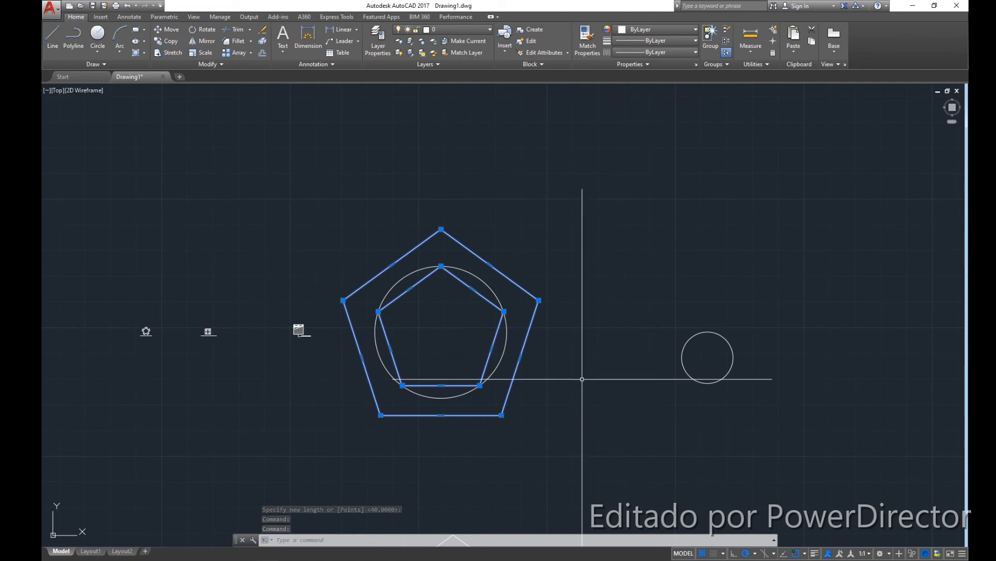
key("Escape")
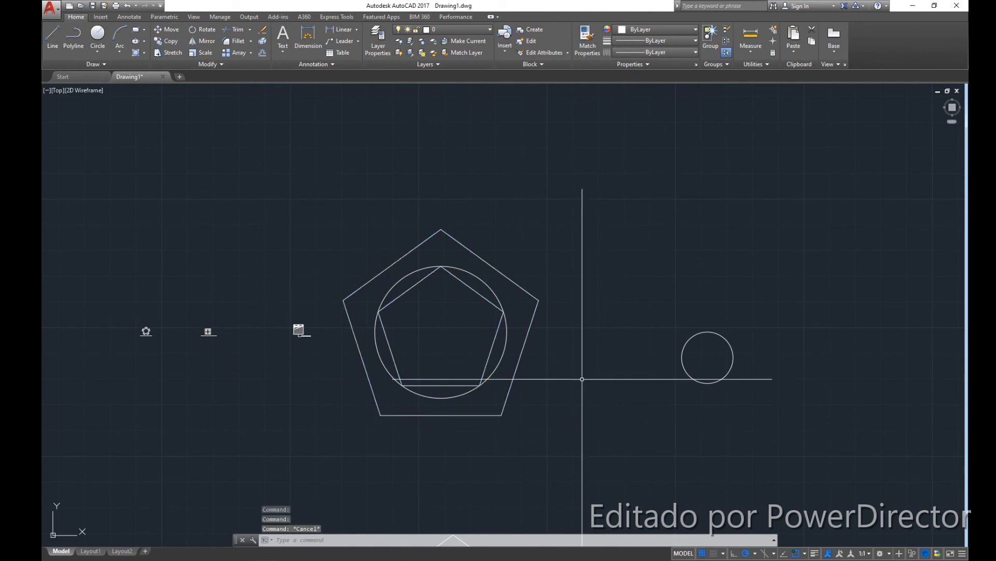
Move the small hatched block away from the large pentagon, closer to the stove block
scroll(582, 378, "down", 2)
scroll(328, 370, "up", 4)
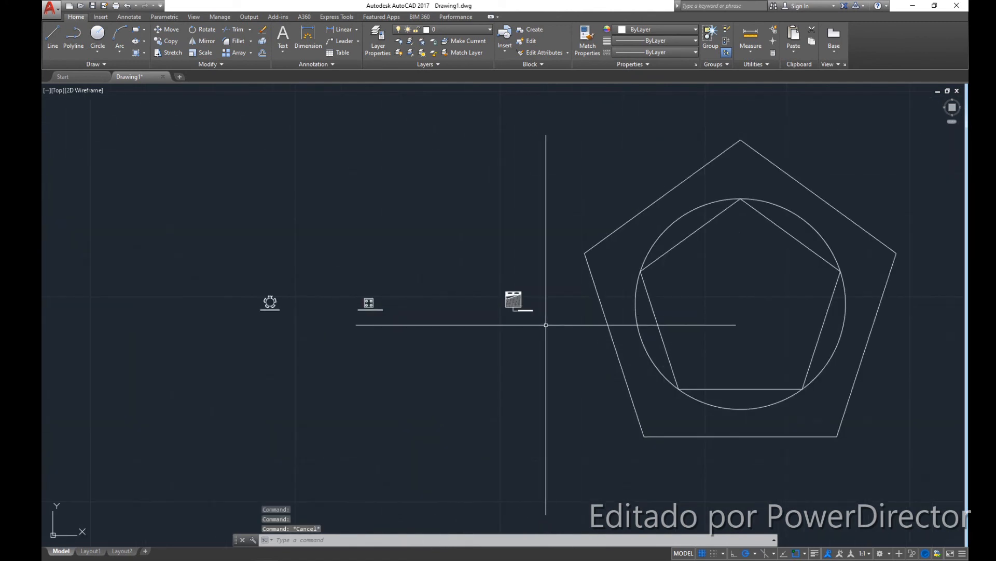
left_click(462, 255)
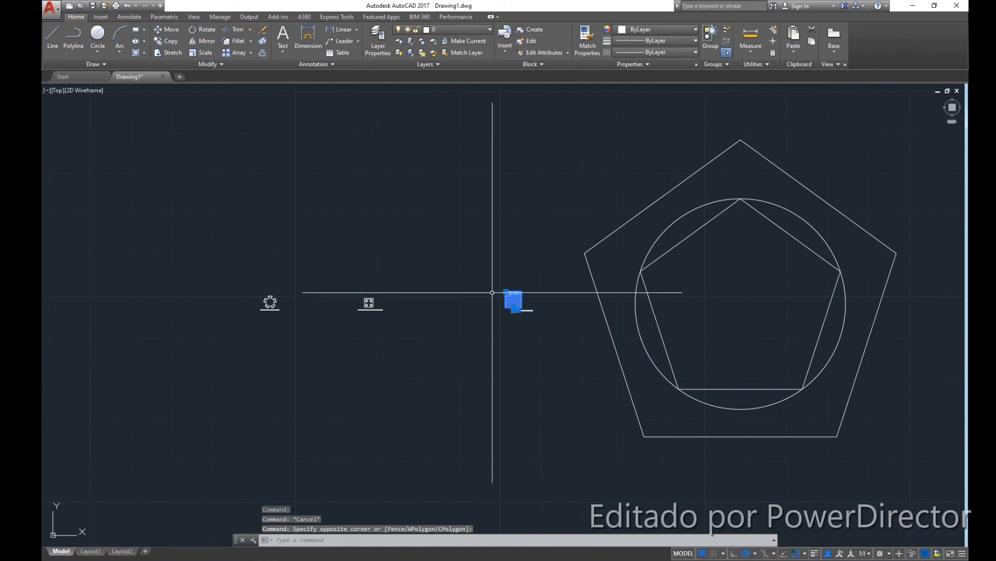
type("m")
key("Return")
left_click(512, 302)
left_click(453, 308)
Examine the round table block with its five chairs and the scaling instruction written below it
mouse_move(434, 331)
middle_mouse_down()
mouse_move(612, 349)
mouse_move(446, 321)
middle_mouse_up()
scroll(444, 327, "up", 6)
scroll(489, 352, "up", 2)
middle_click_drag(521, 367, 521, 332)
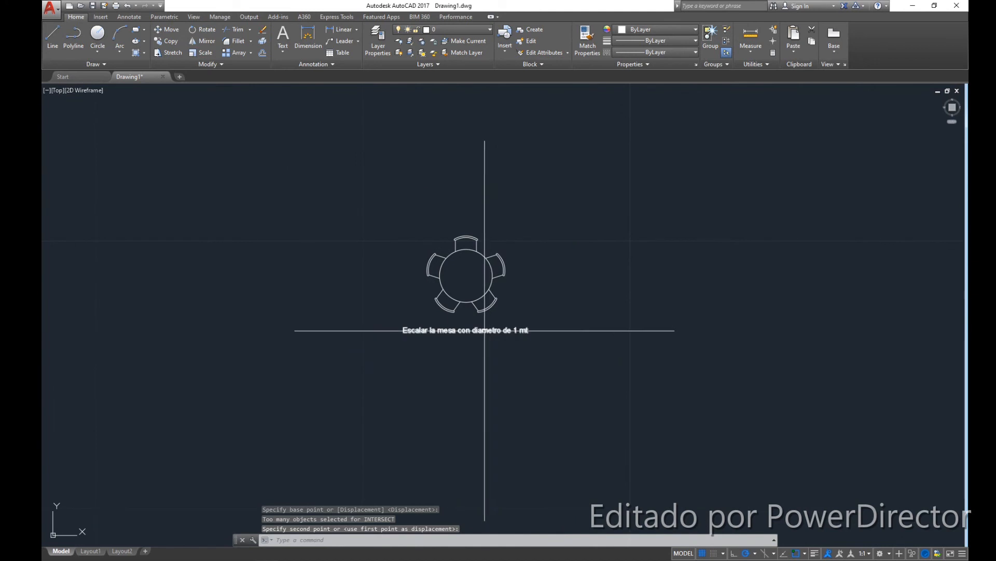
left_click(487, 361)
scroll(492, 310, "up", 2)
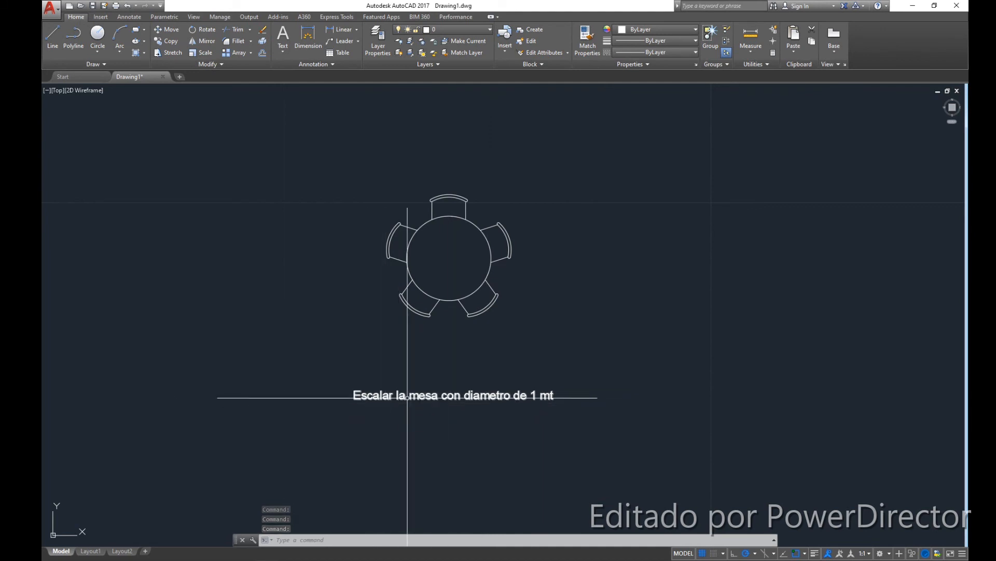
left_click(528, 304)
left_click(435, 245)
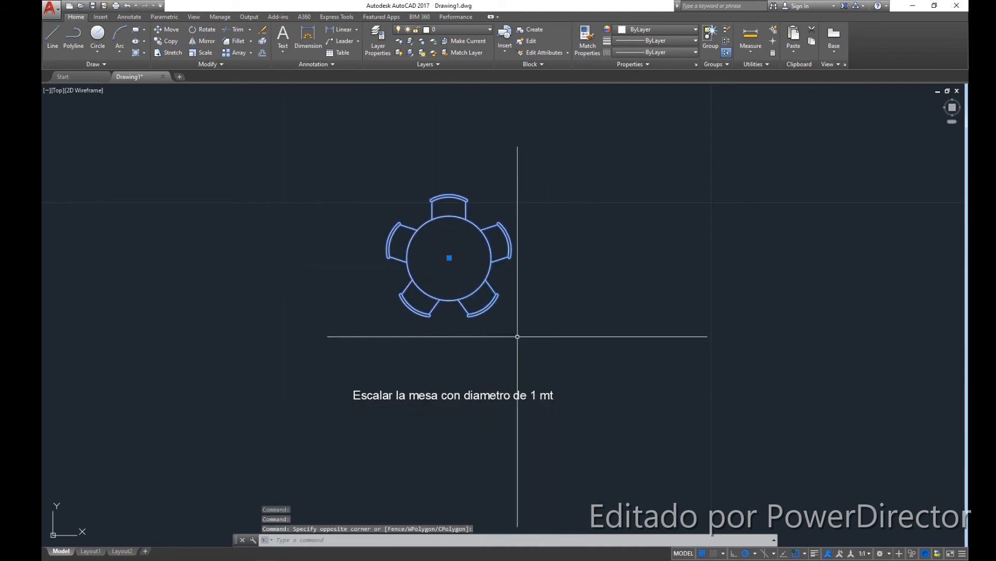
key("Escape")
Measure the round tabletop's diameter between its two opposite horizontal quadrants
type("mea")
key("Return")
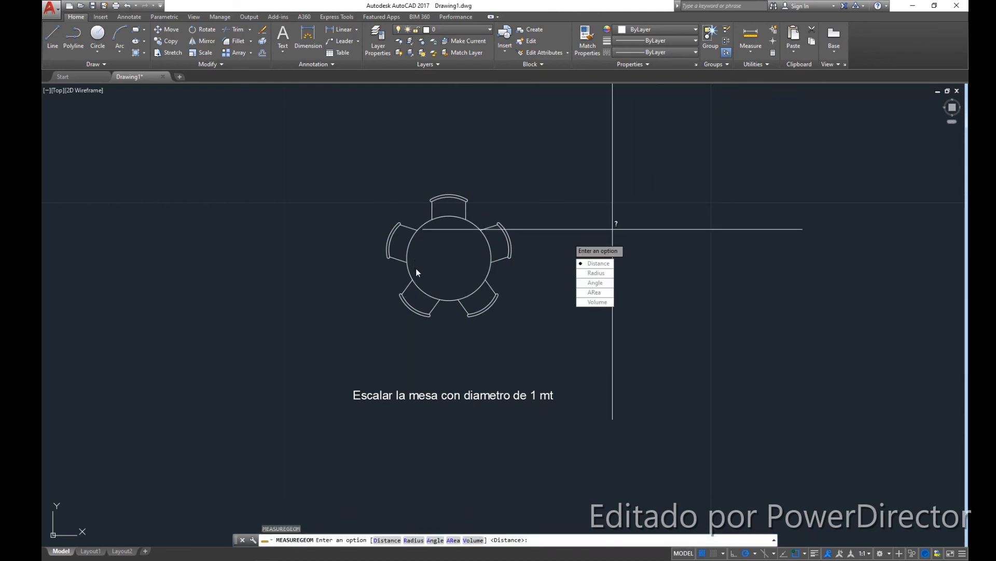
key("Return")
left_click(407, 257)
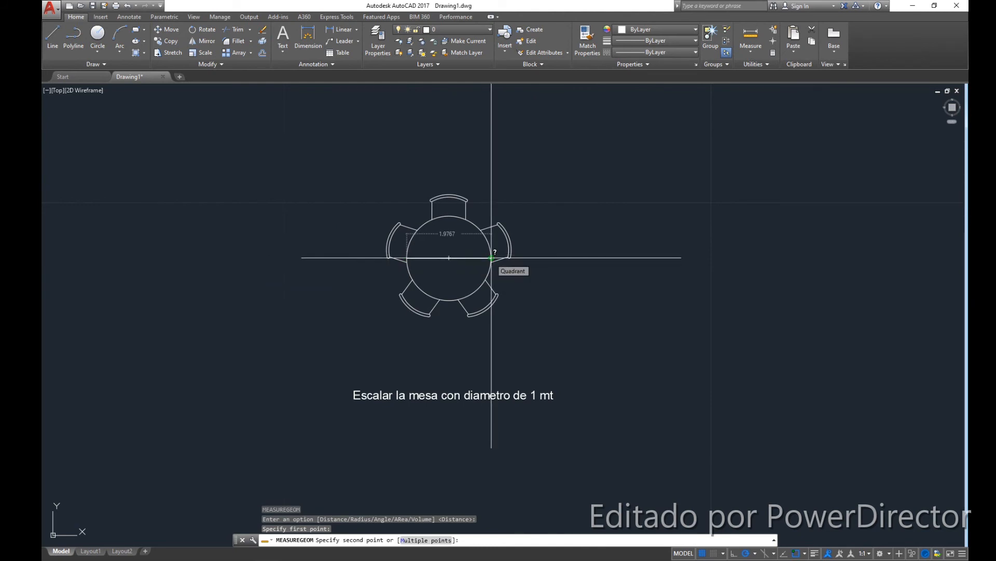
key("Escape")
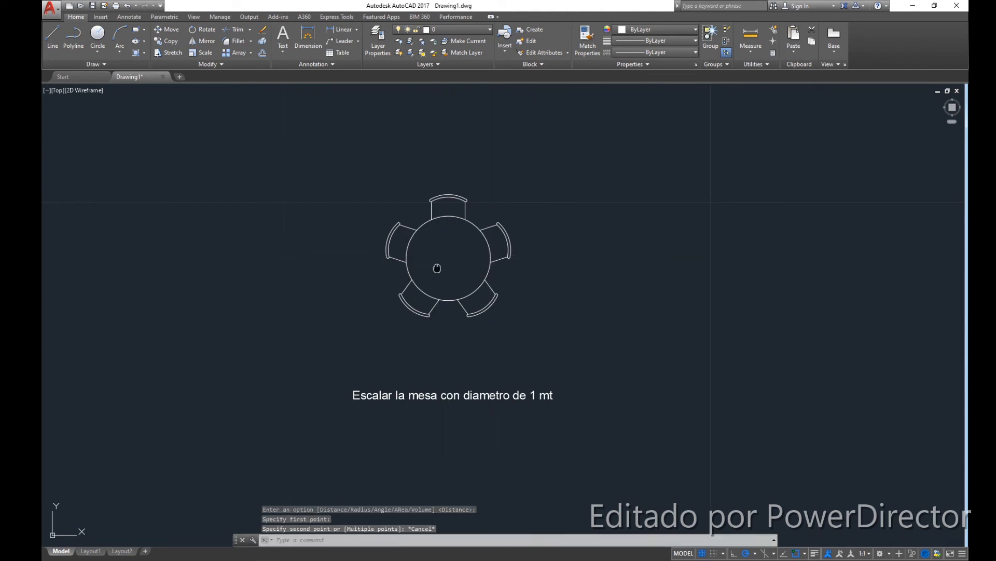
Scale the table block by reference from the tabletop's centre, using the tabletop's diameter as reference length and 1 as new length
left_click(539, 327)
left_click(442, 247)
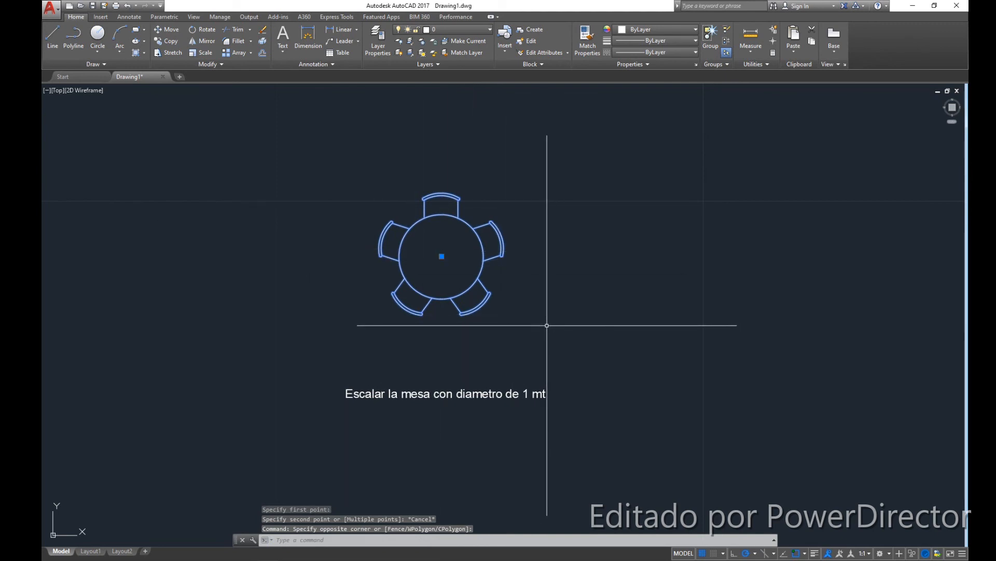
type("sc")
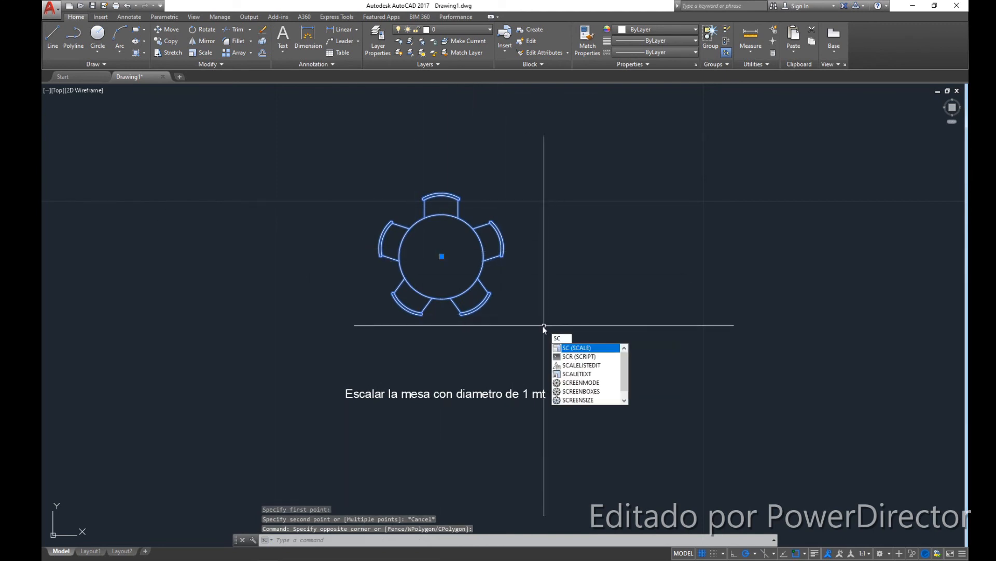
key("Return")
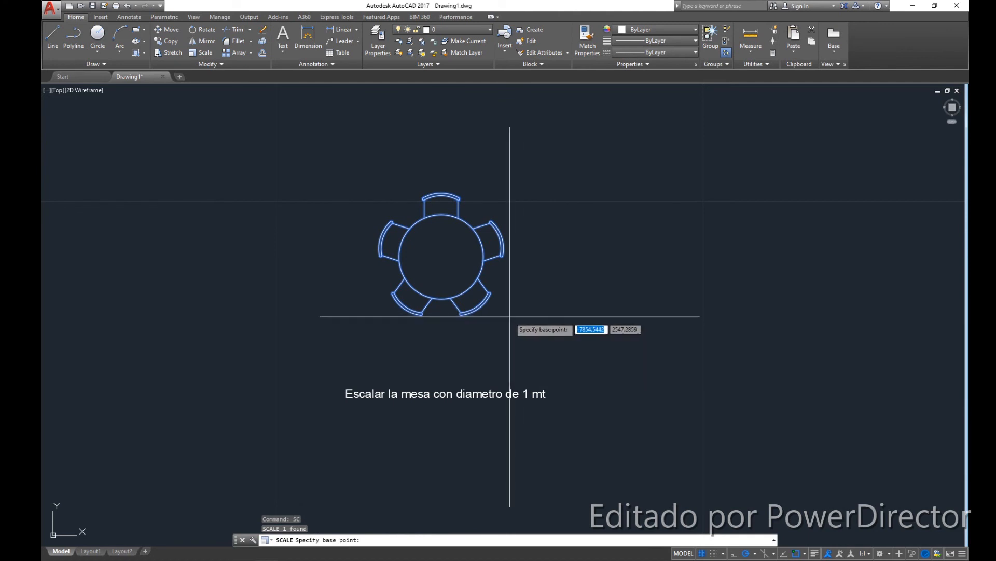
scroll(467, 290, "up", 3)
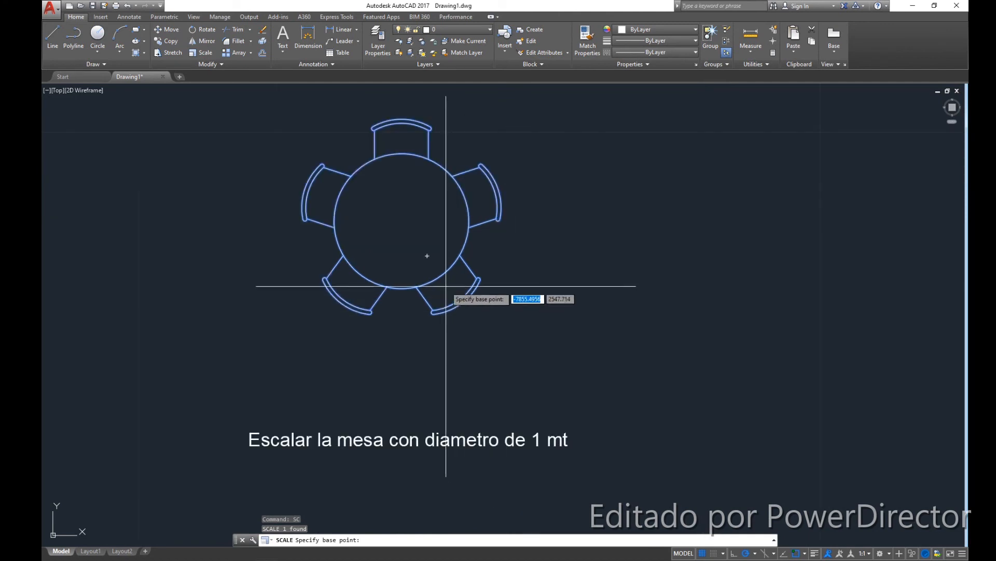
left_click(402, 221)
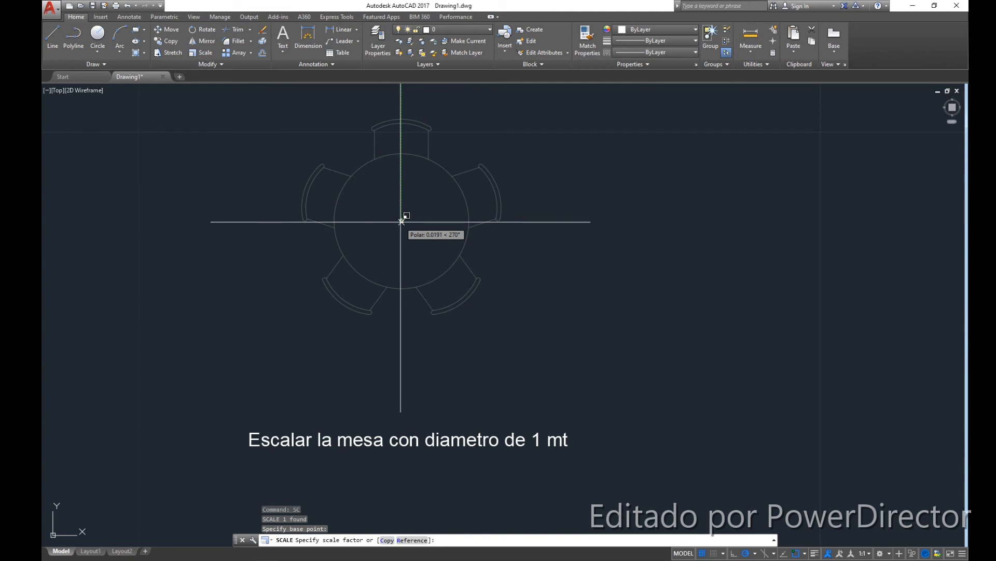
left_click(412, 541)
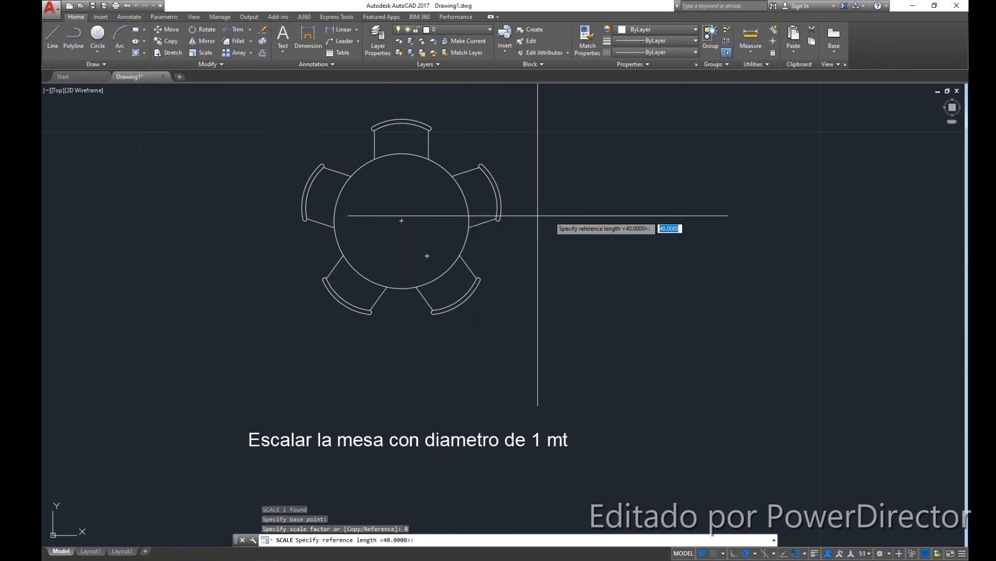
left_click(335, 220)
left_click(469, 221)
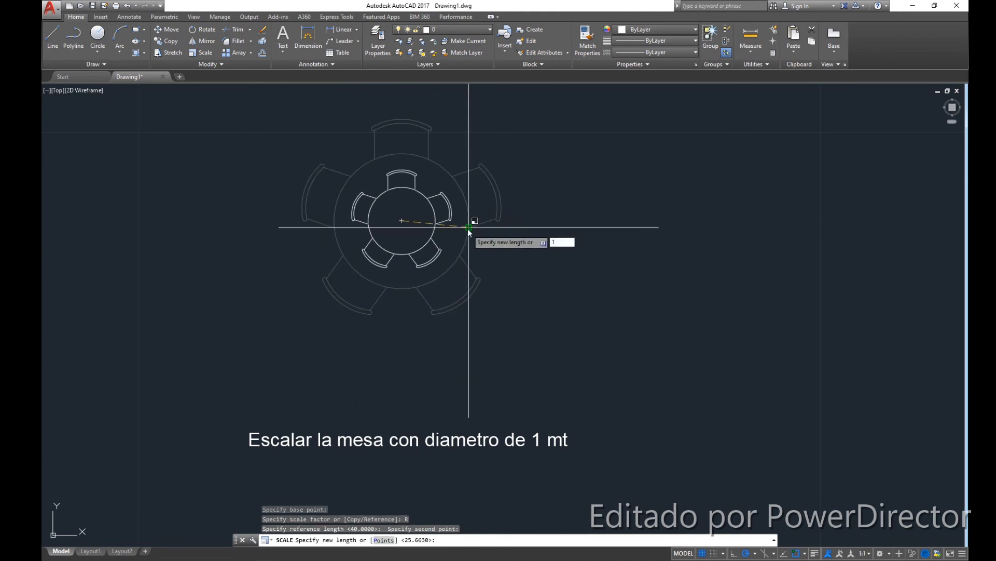
type("1")
key("Return")
Measure the scaled tabletop's diameter from quadrant to quadrant
type("mea")
key("Return")
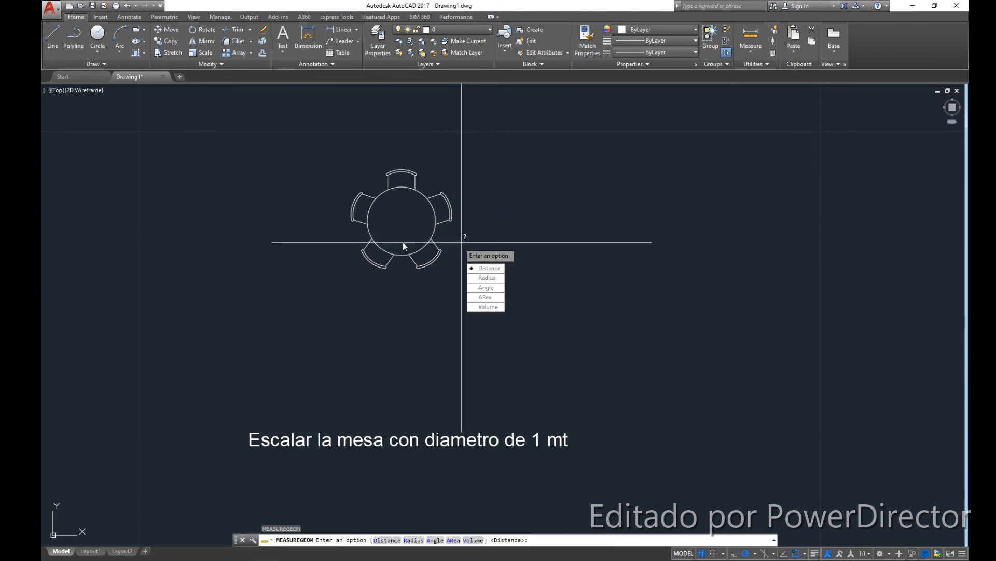
left_click(474, 269)
left_click(367, 221)
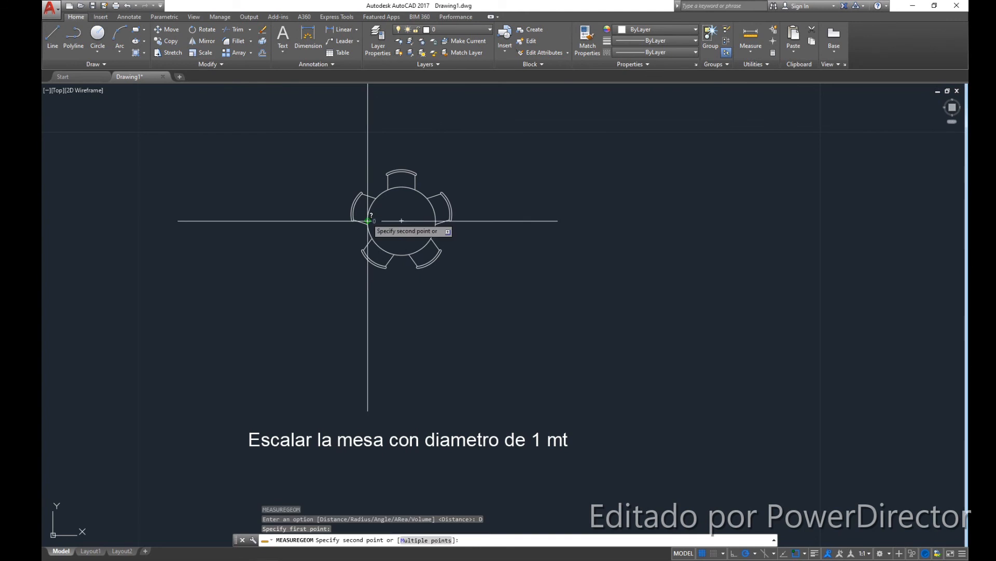
scroll(436, 221, "up", 4)
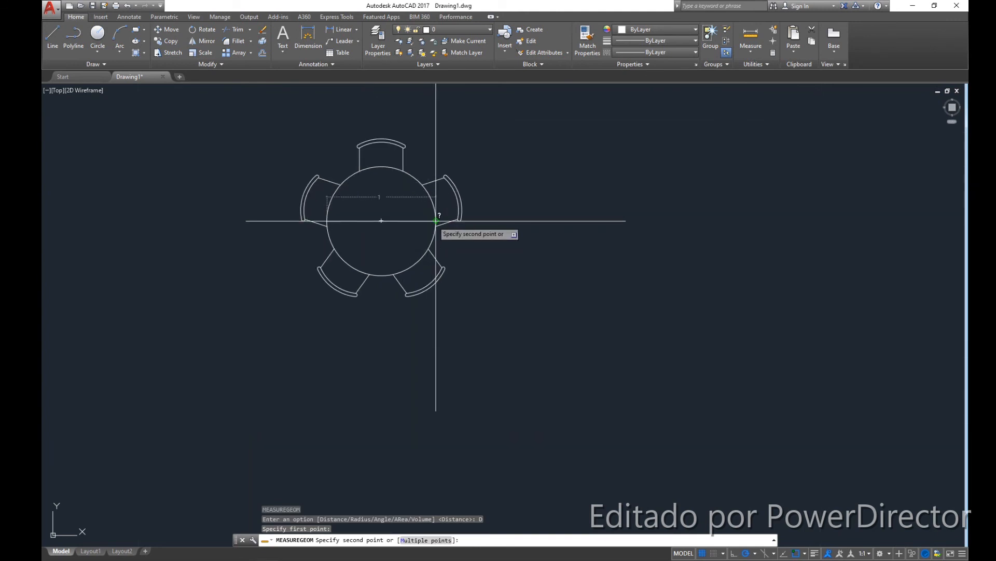
key("Escape")
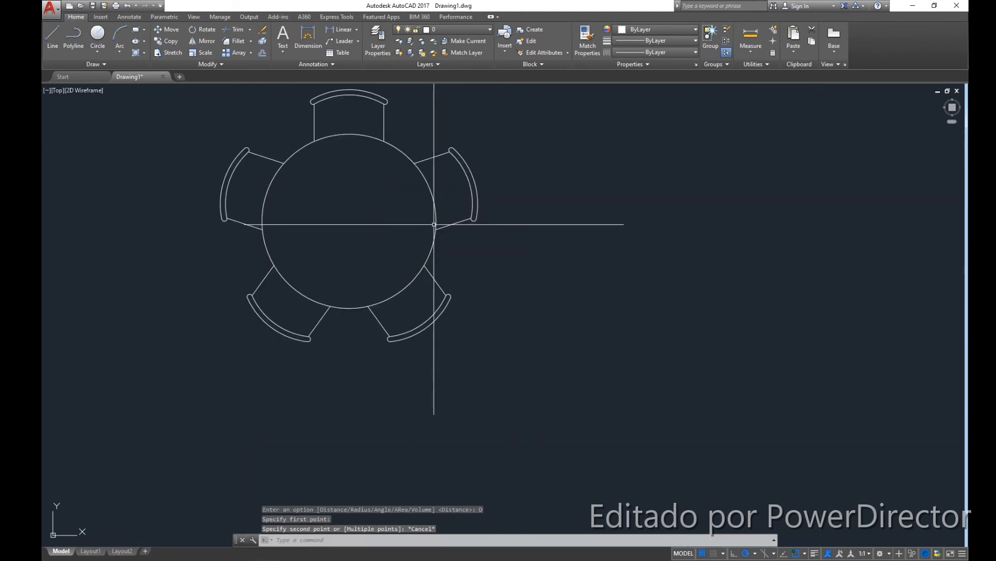
Scale the stove block by reference from its upper-left corner, using its left side as reference length and matching the height of the red line
scroll(441, 234, "down", 6)
middle_click_drag(658, 295, 518, 300)
scroll(498, 295, "up", 6)
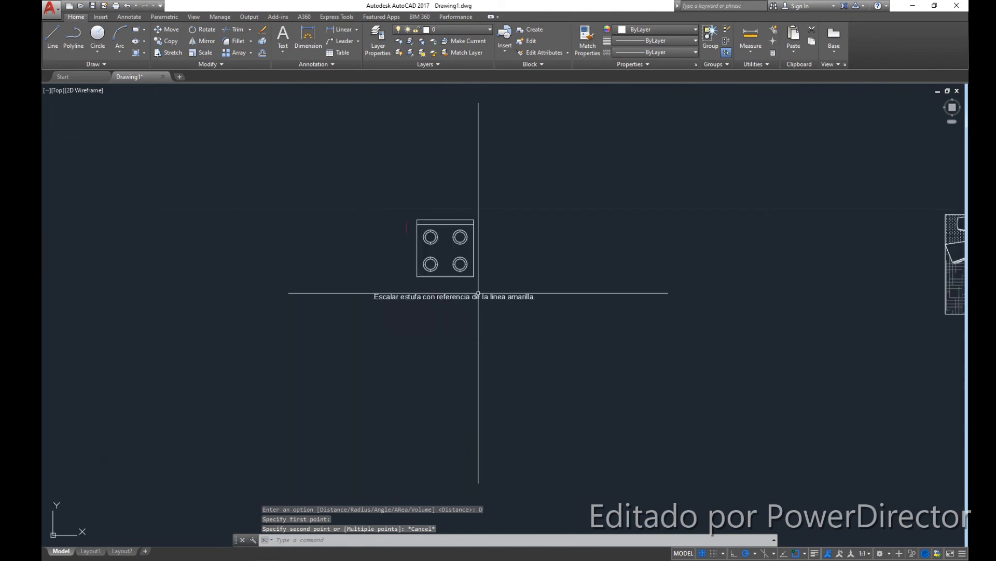
middle_click_drag(362, 189, 369, 244)
scroll(375, 262, "up", 2)
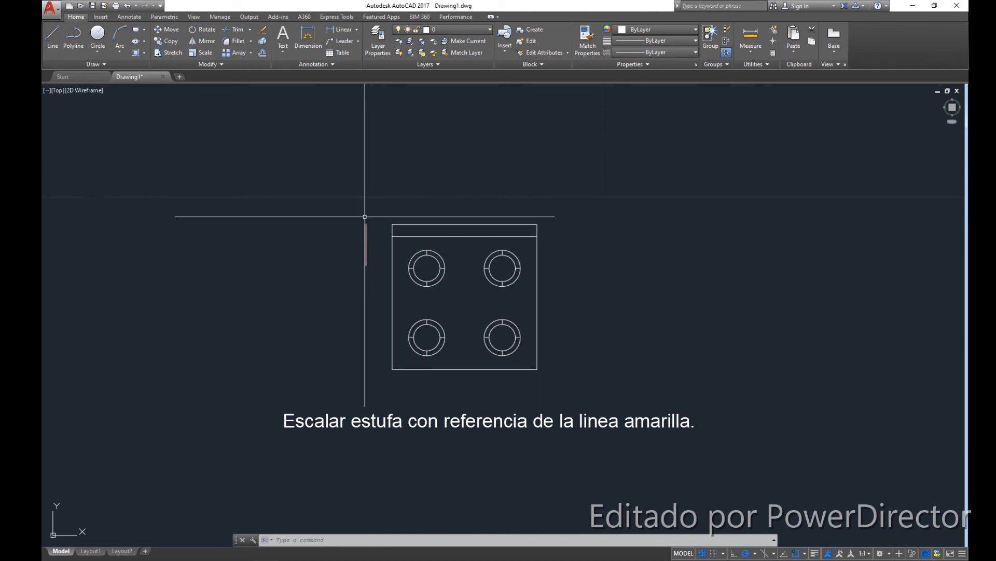
left_click(555, 381)
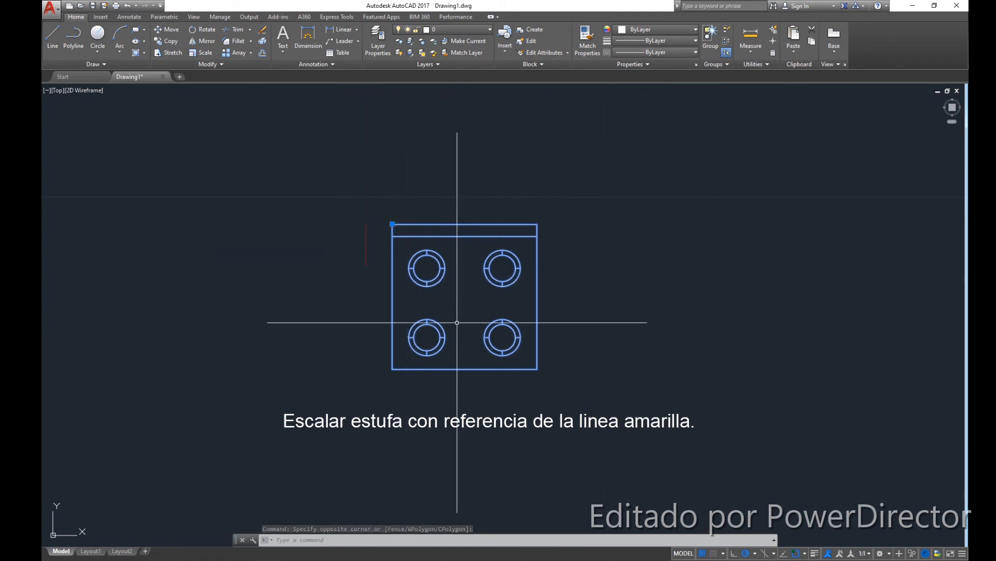
type("c")
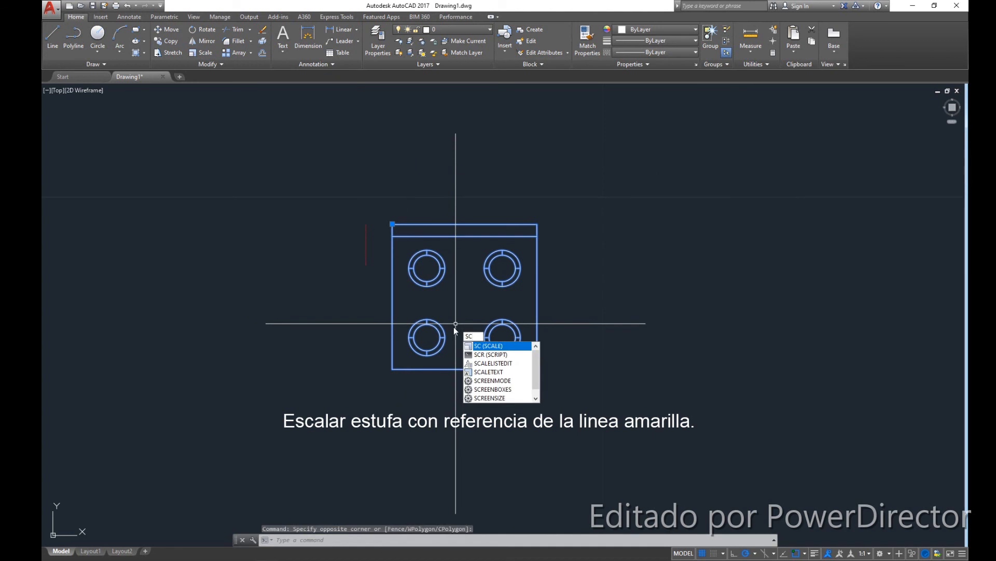
key("Return")
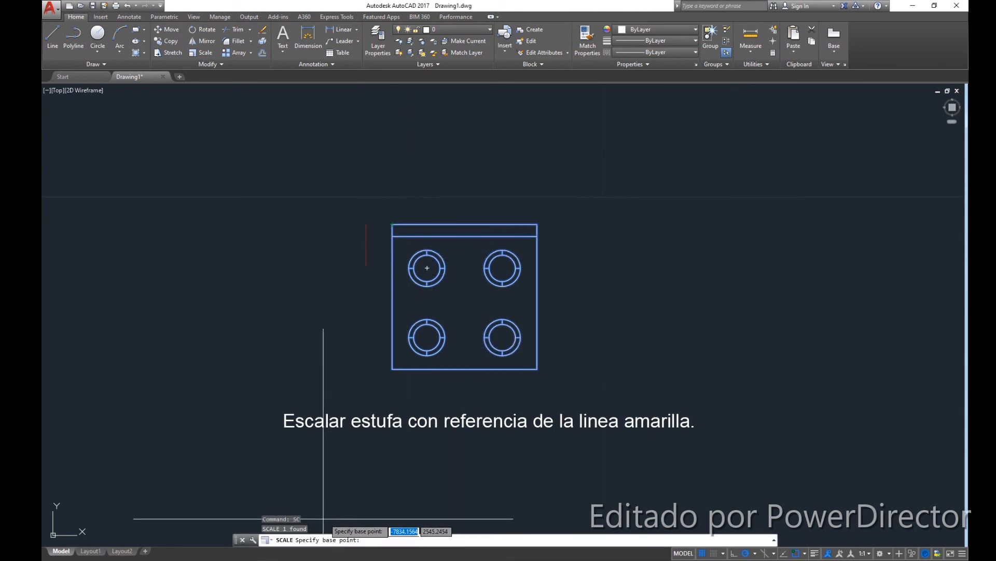
scroll(392, 224, "up", 2)
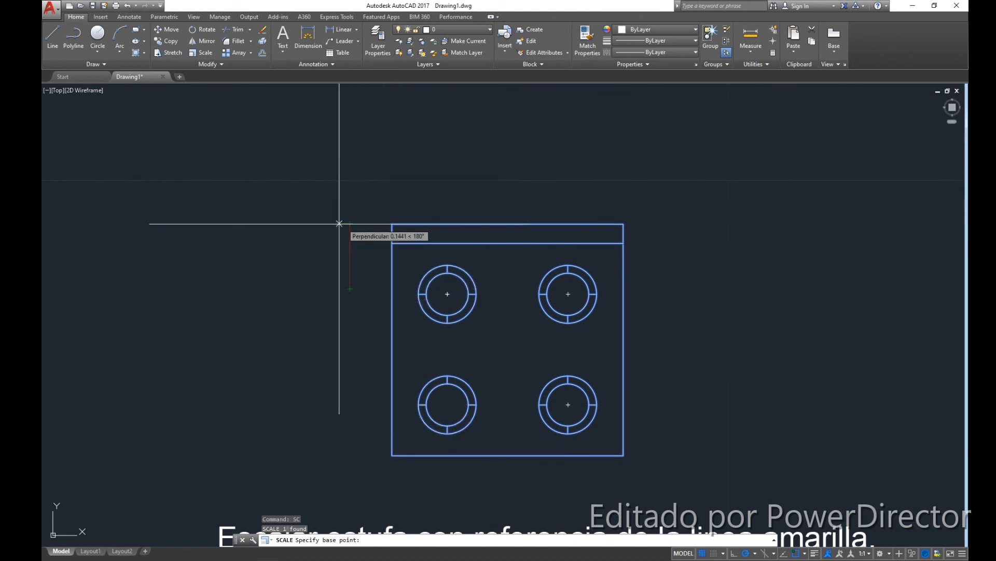
left_click(392, 224)
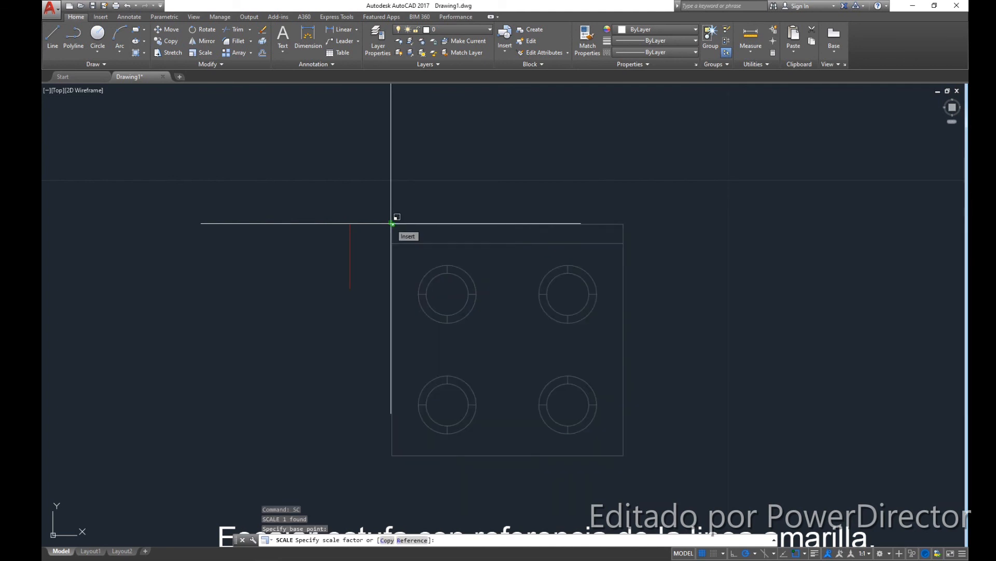
type("r")
key("Return")
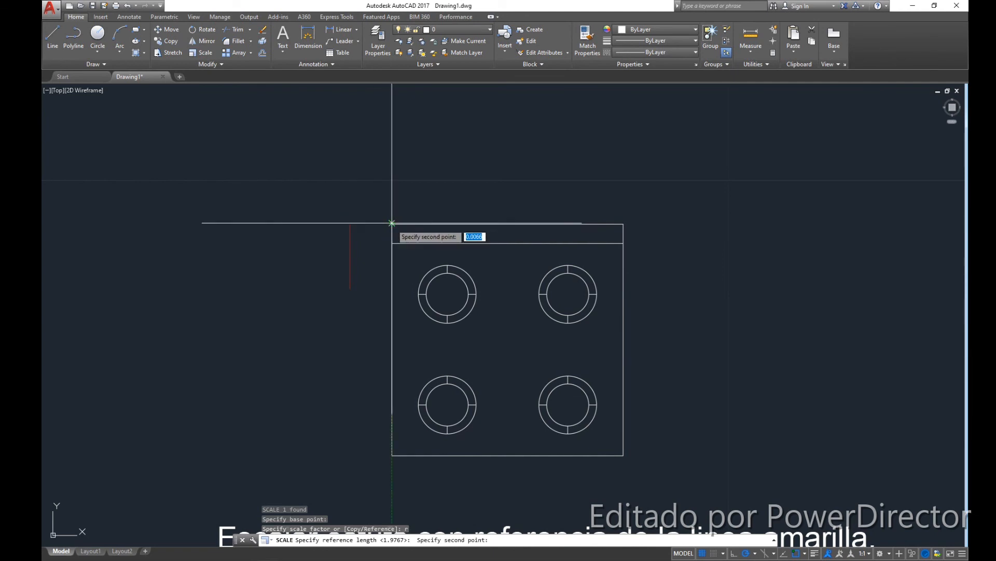
left_click(392, 455)
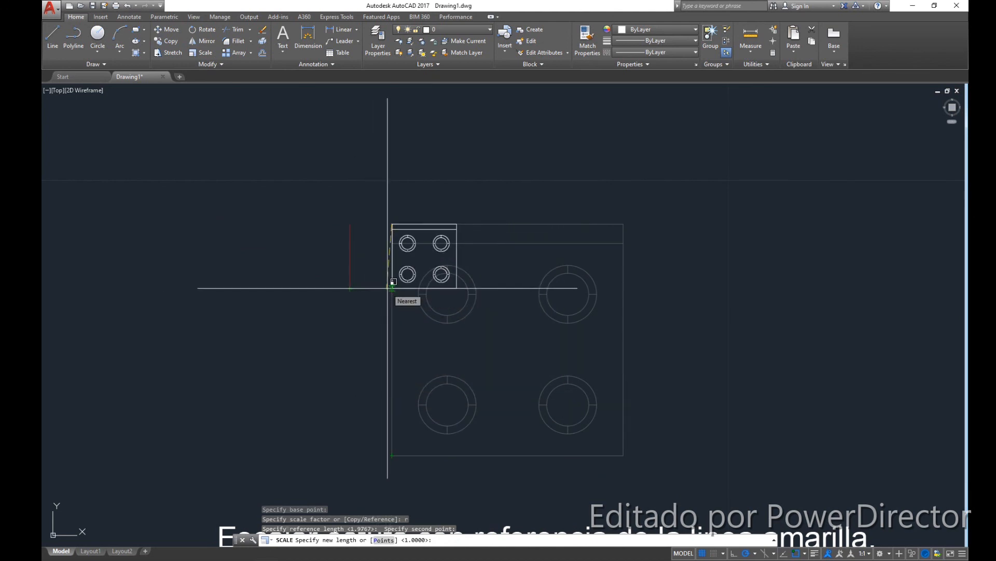
left_click(387, 288)
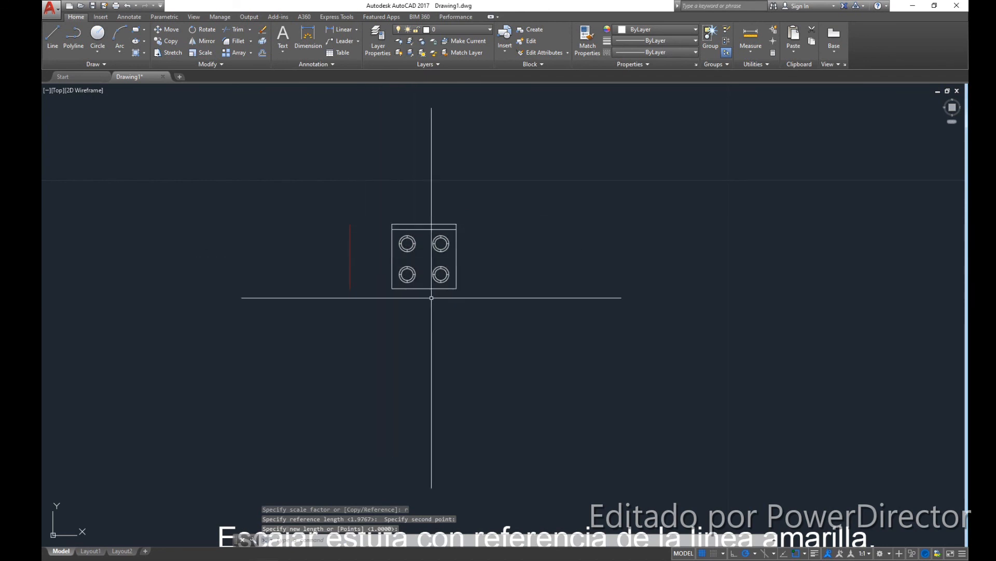
Examine the bed block and the scaling instruction attached to its lower side
scroll(416, 283, "down", 5)
scroll(369, 316, "up", 5)
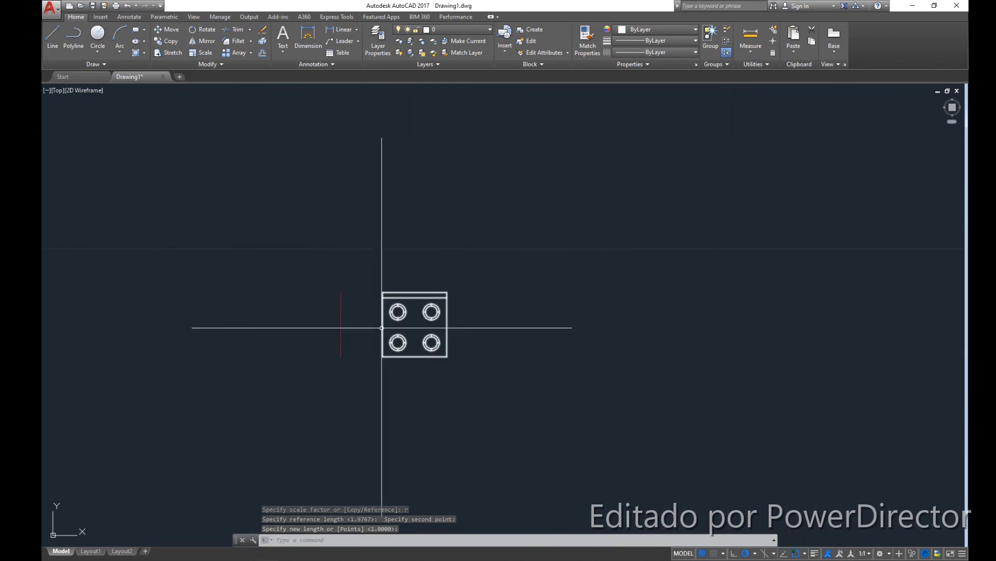
mouse_move(496, 397)
middle_mouse_down()
mouse_move(443, 391)
mouse_move(414, 375)
mouse_move(279, 360)
middle_mouse_up()
scroll(437, 384, "down", 6)
scroll(457, 384, "down", 2)
middle_click_drag(431, 372, 348, 351)
middle_click_drag(480, 393, 397, 384)
scroll(483, 398, "up", 4)
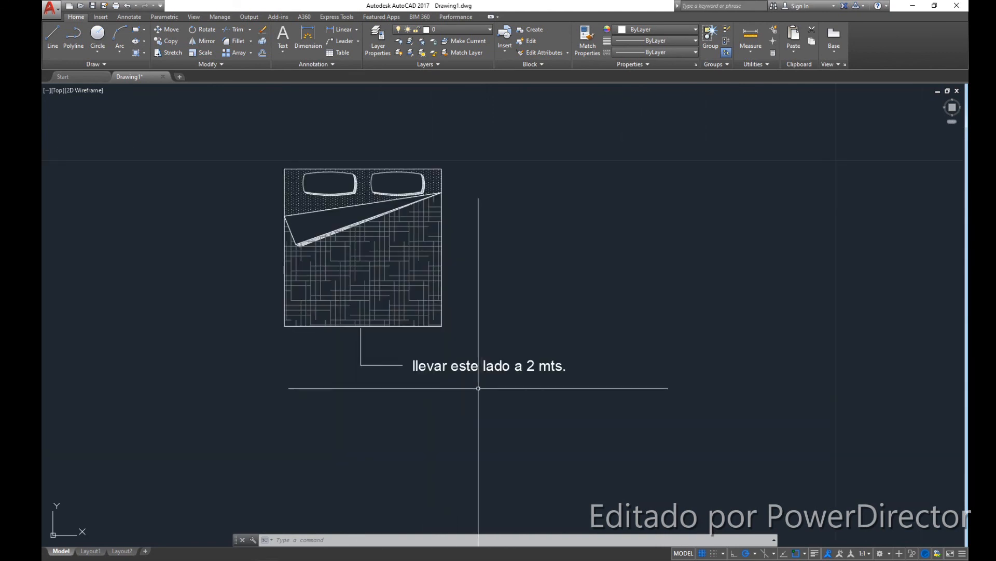
middle_click_drag(473, 416, 526, 458)
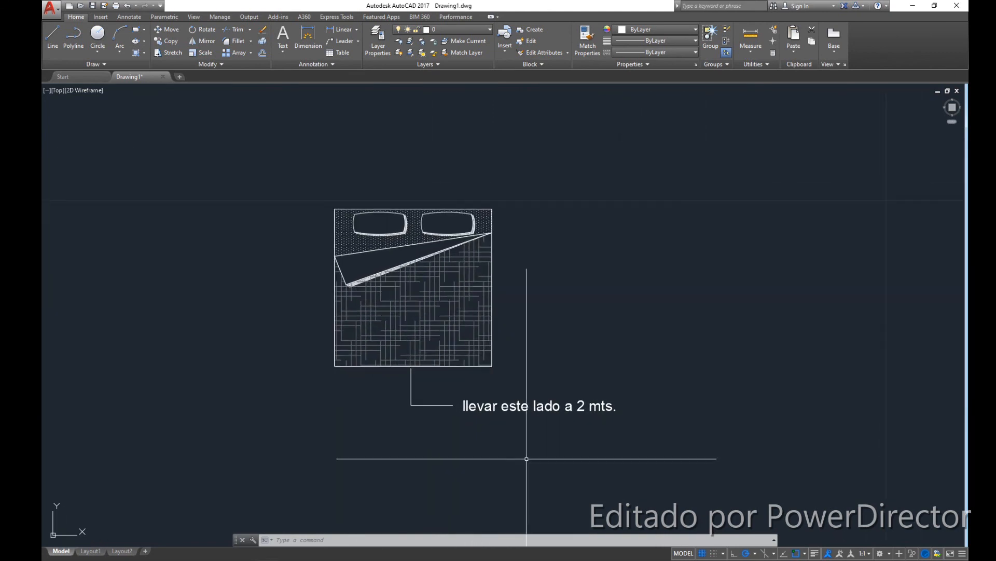
Scale the bed block by reference from its lower-left corner, using its lower side as reference length and 2 as new length
left_click(529, 372)
left_click(463, 329)
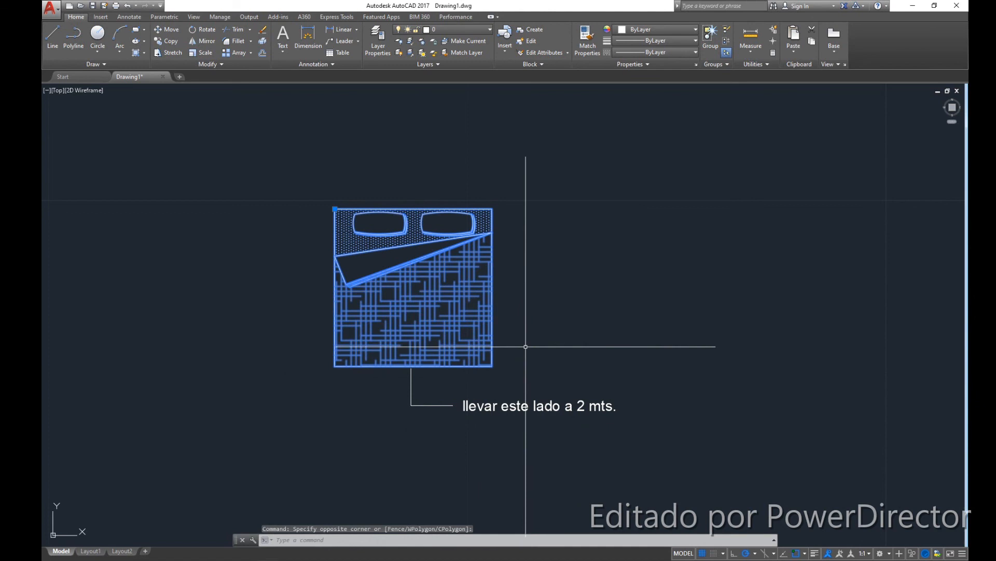
middle_click_drag(526, 346, 540, 345)
type("sc")
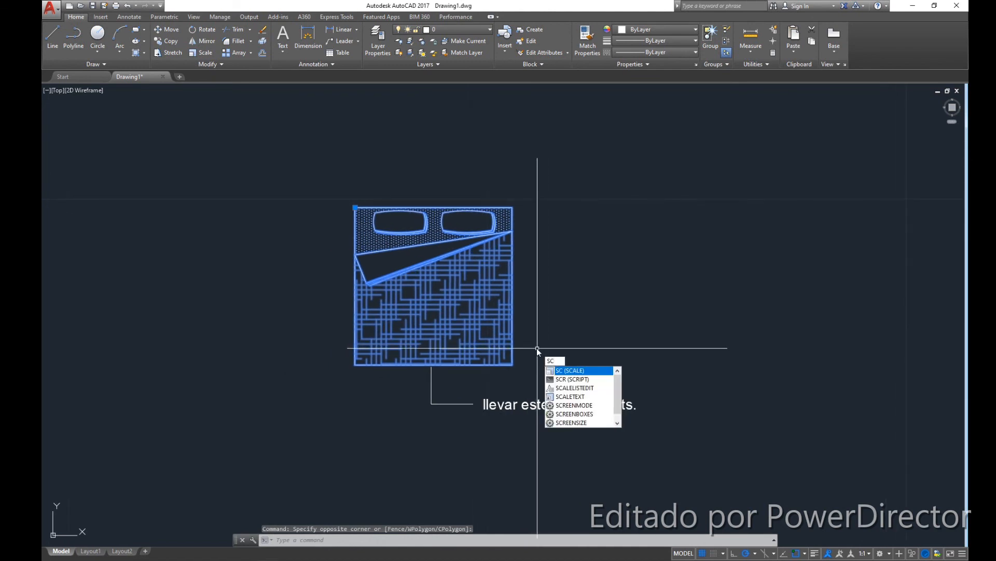
key("Return")
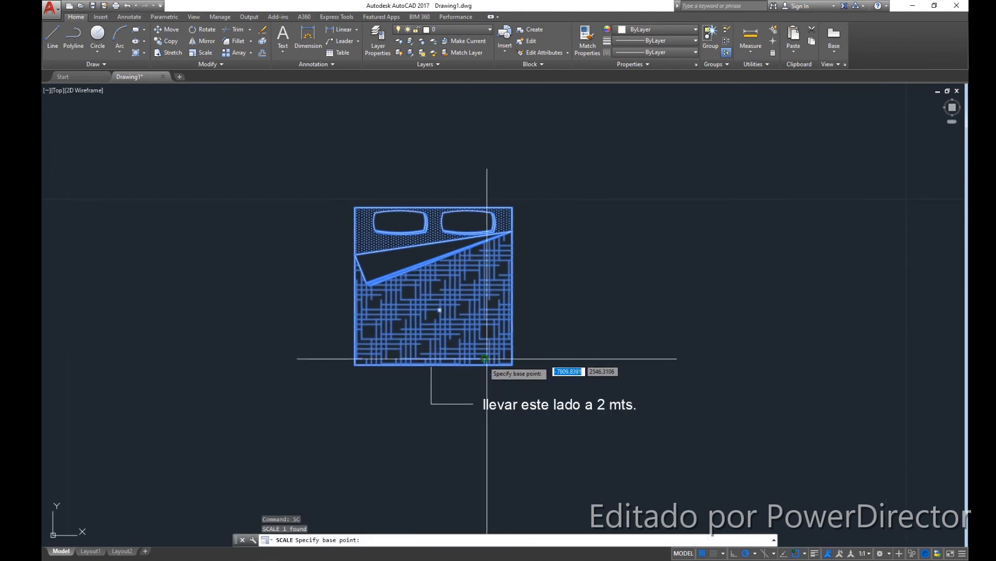
left_click(355, 366)
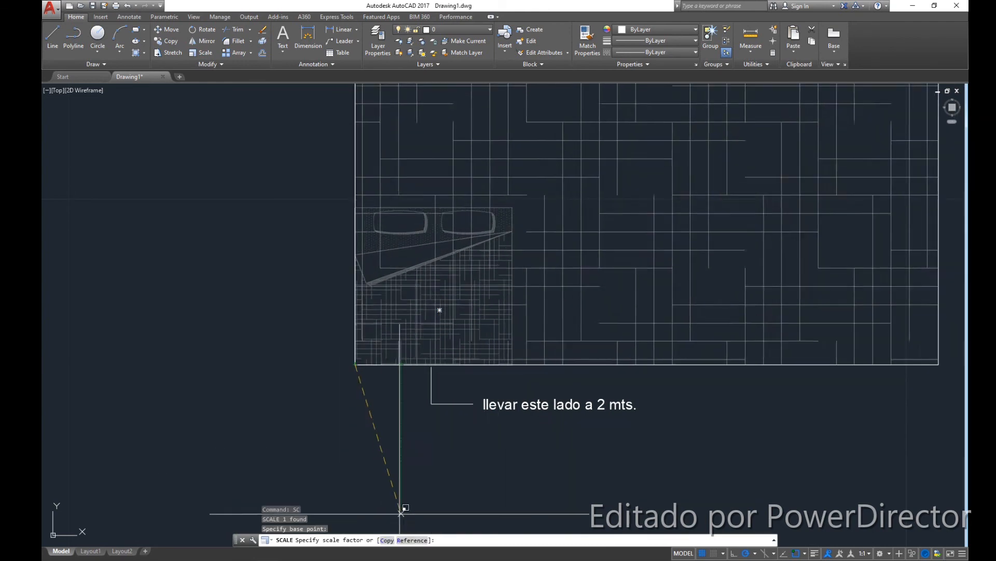
type("r")
key("Return")
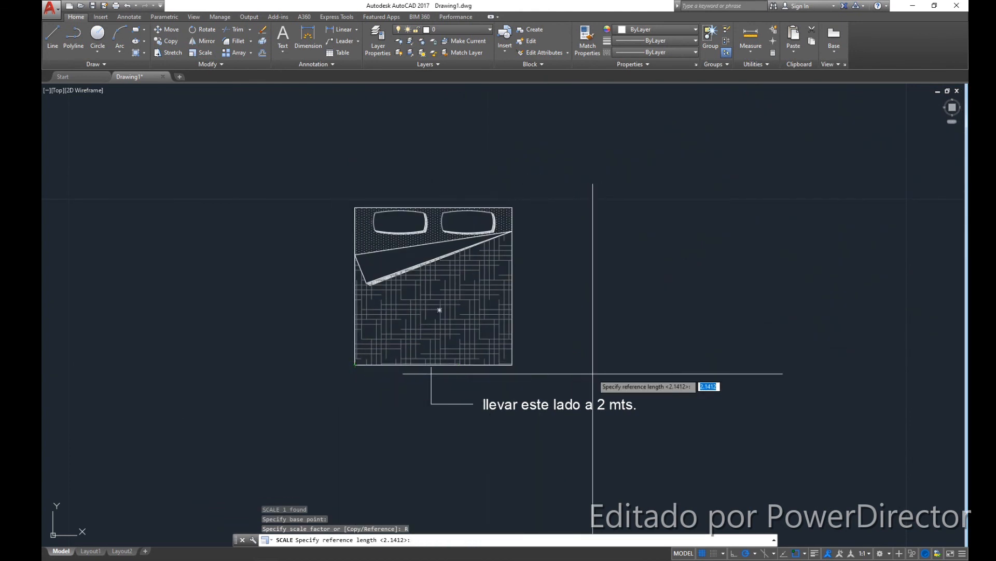
left_click(355, 365)
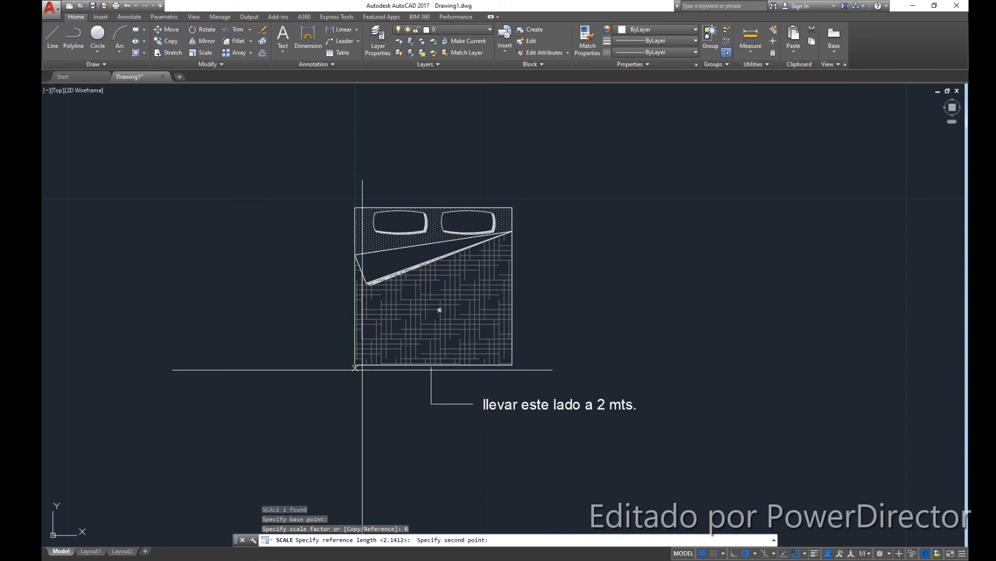
left_click(512, 363)
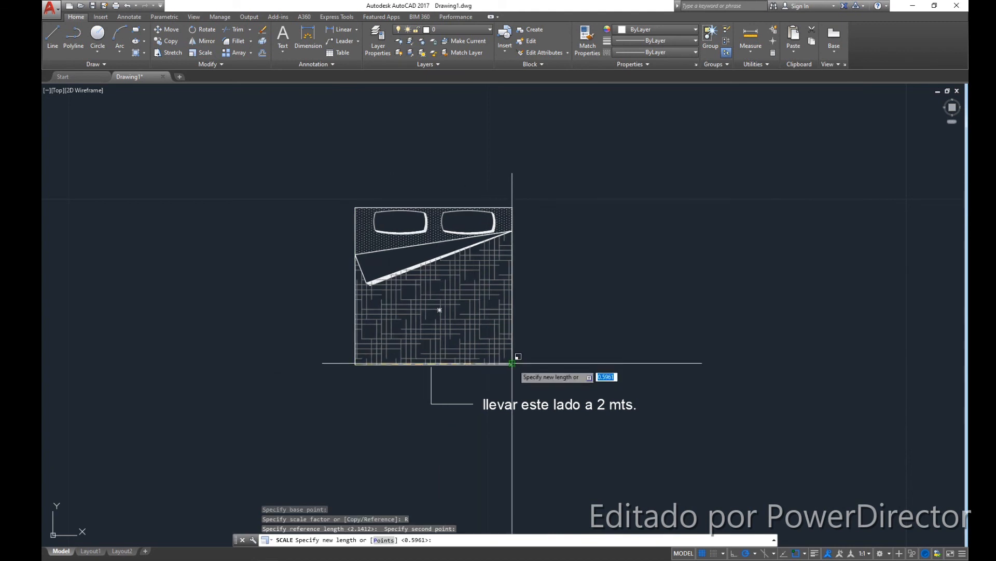
key("Return")
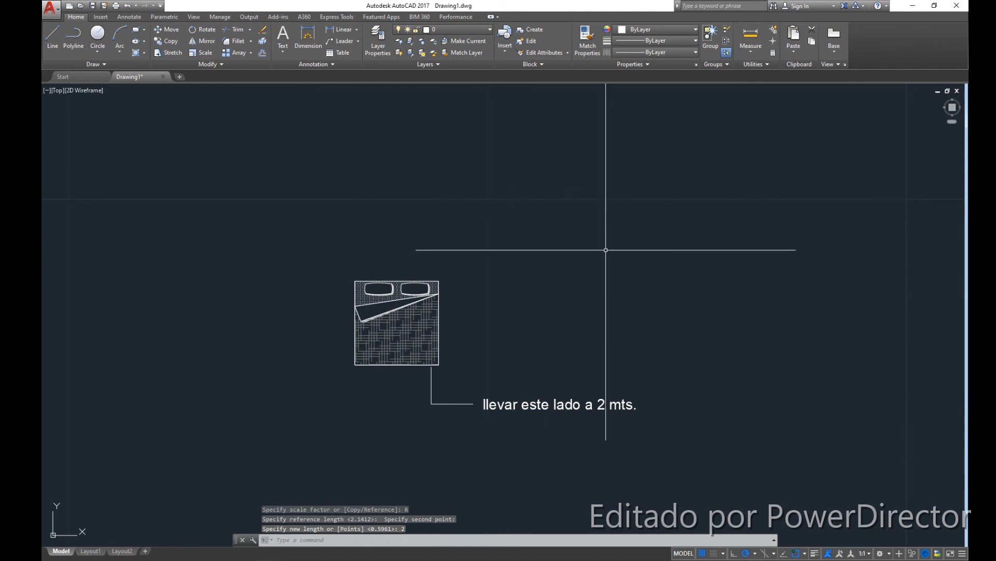
Measure the length of the scaled bed's lower side from its lower-left corner to its lower-right corner
type("mea")
key("Return")
key("Return")
scroll(354, 371, "up", 4)
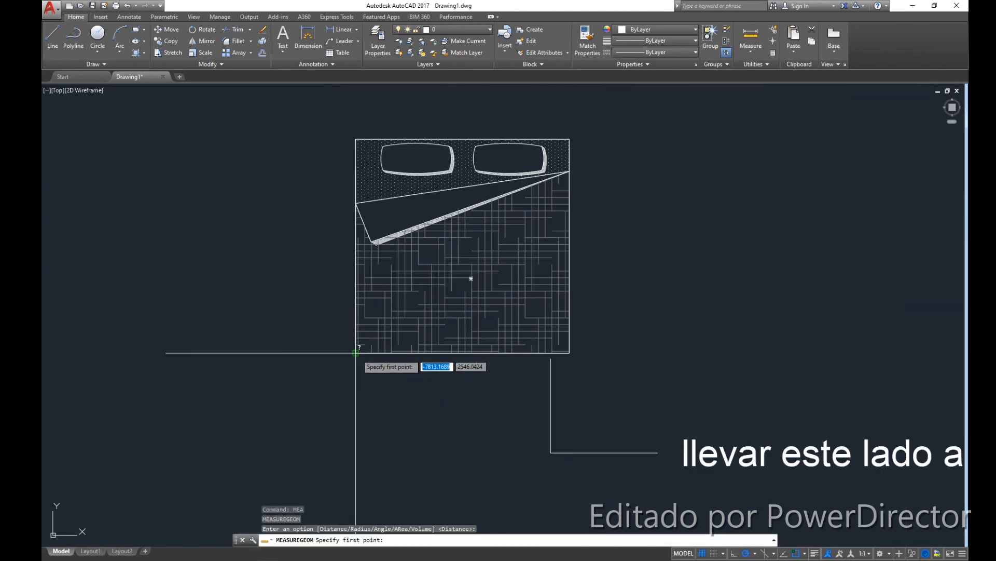
left_click(356, 353)
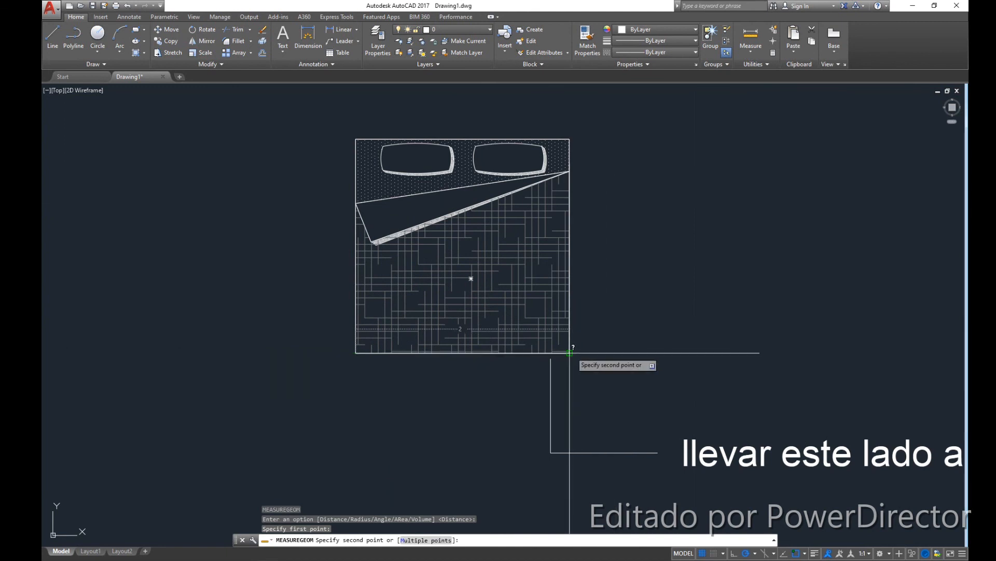